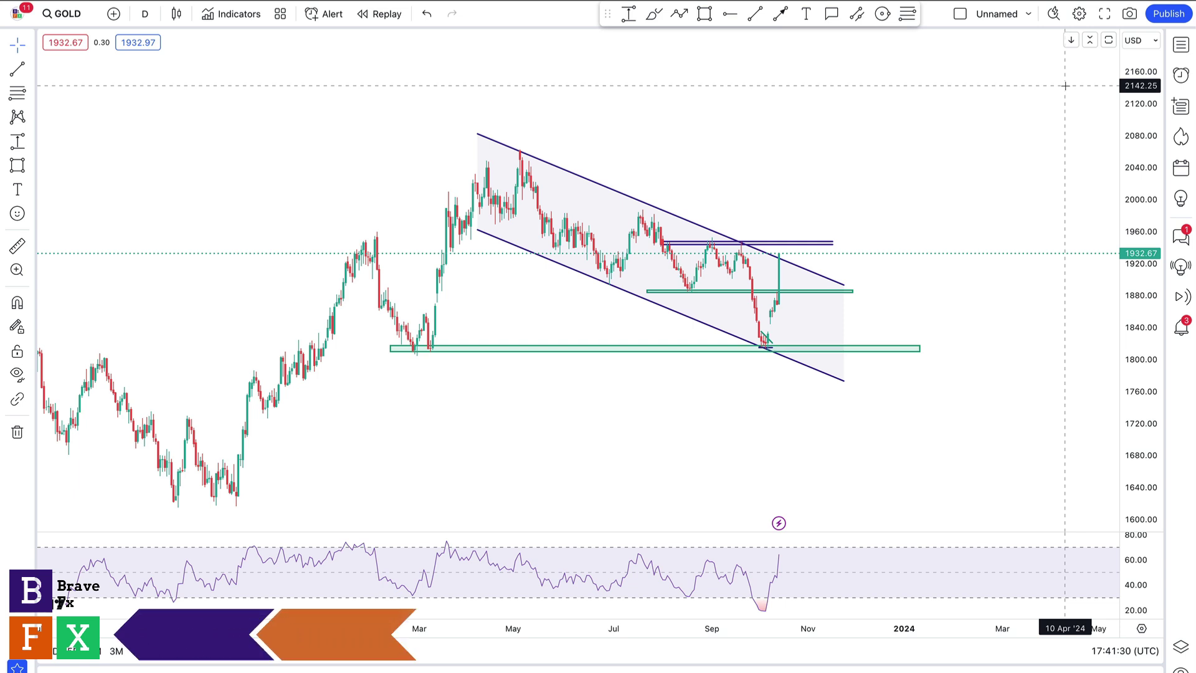
Pan the daily Gold chart to frame the descending channel and its support zones.
left_click_drag(916, 208, 820, 186)
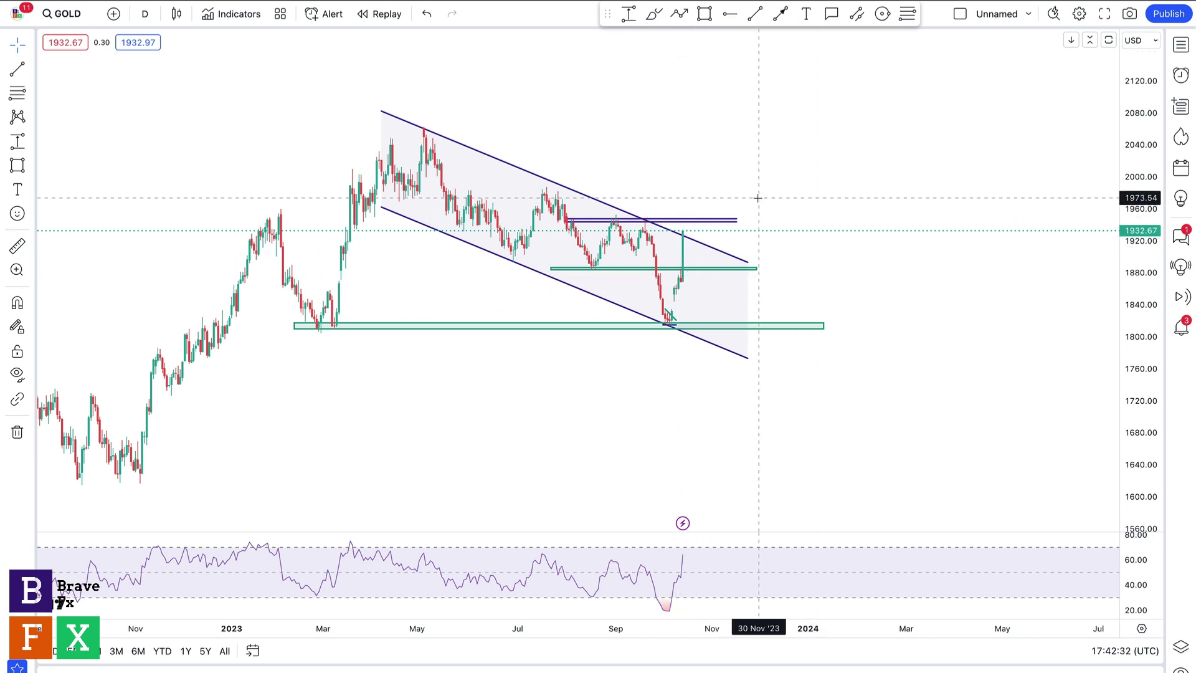
left_click_drag(763, 206, 770, 221)
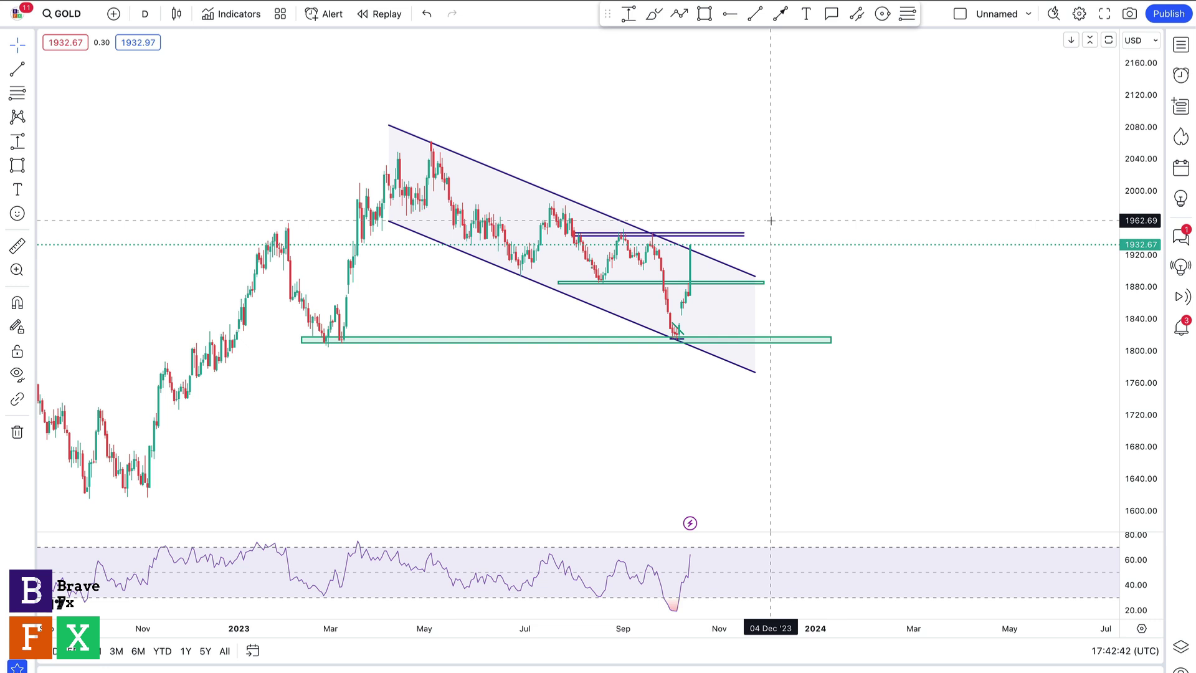
Switch Gold to 2-hour candles and centre the rally to about 1932 near the channel top.
left_click(144, 14)
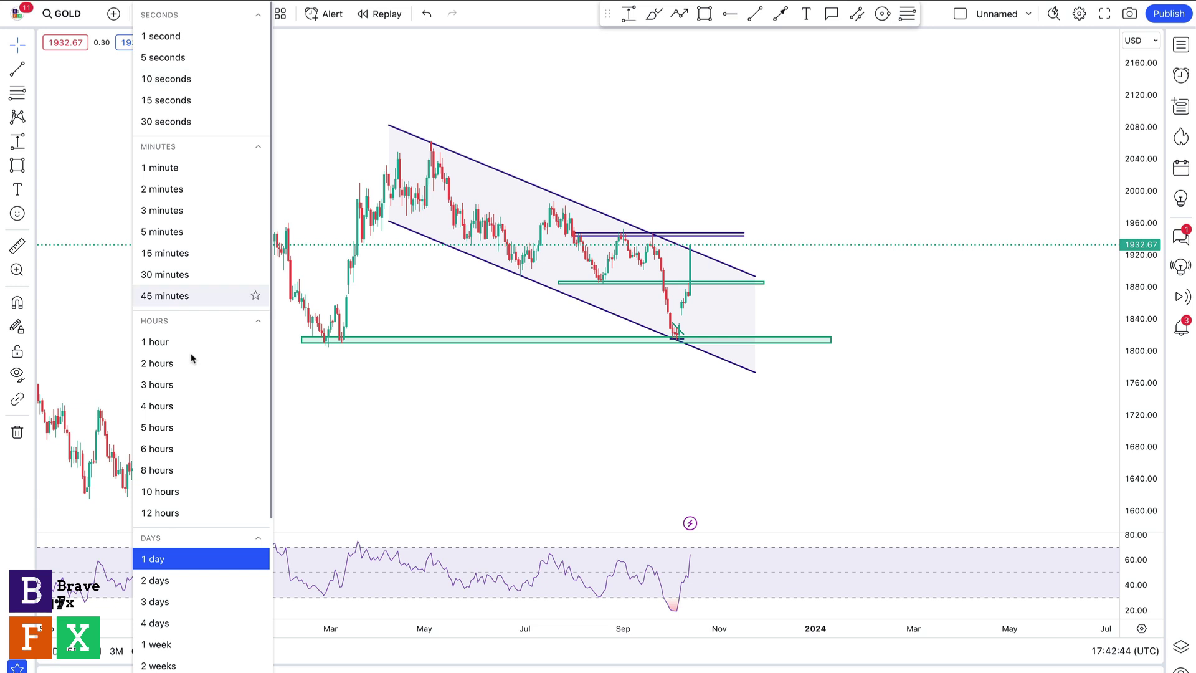
left_click(174, 365)
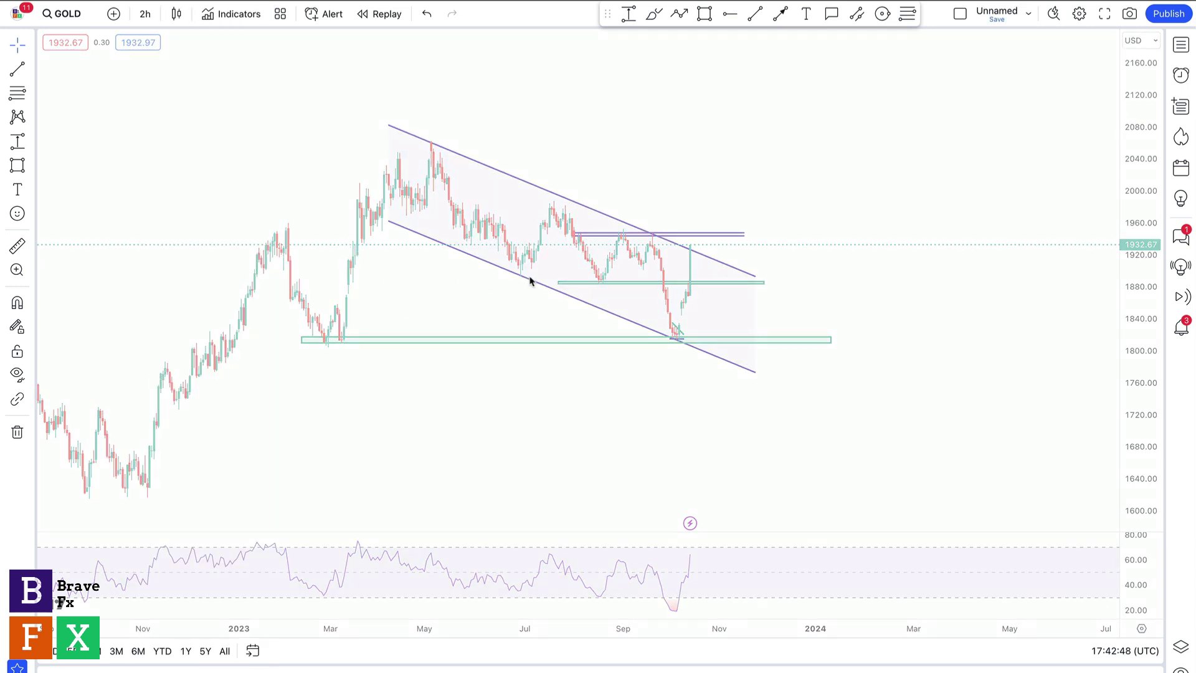
left_click_drag(523, 193, 701, 203)
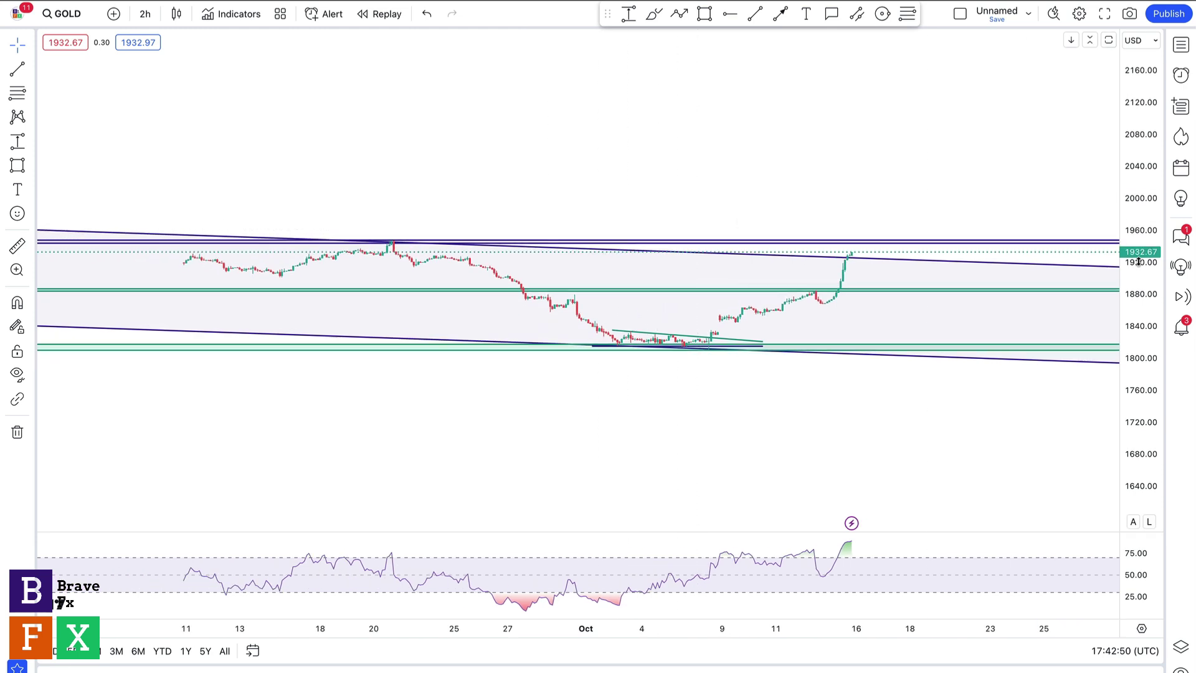
left_click_drag(1139, 262, 1138, 194)
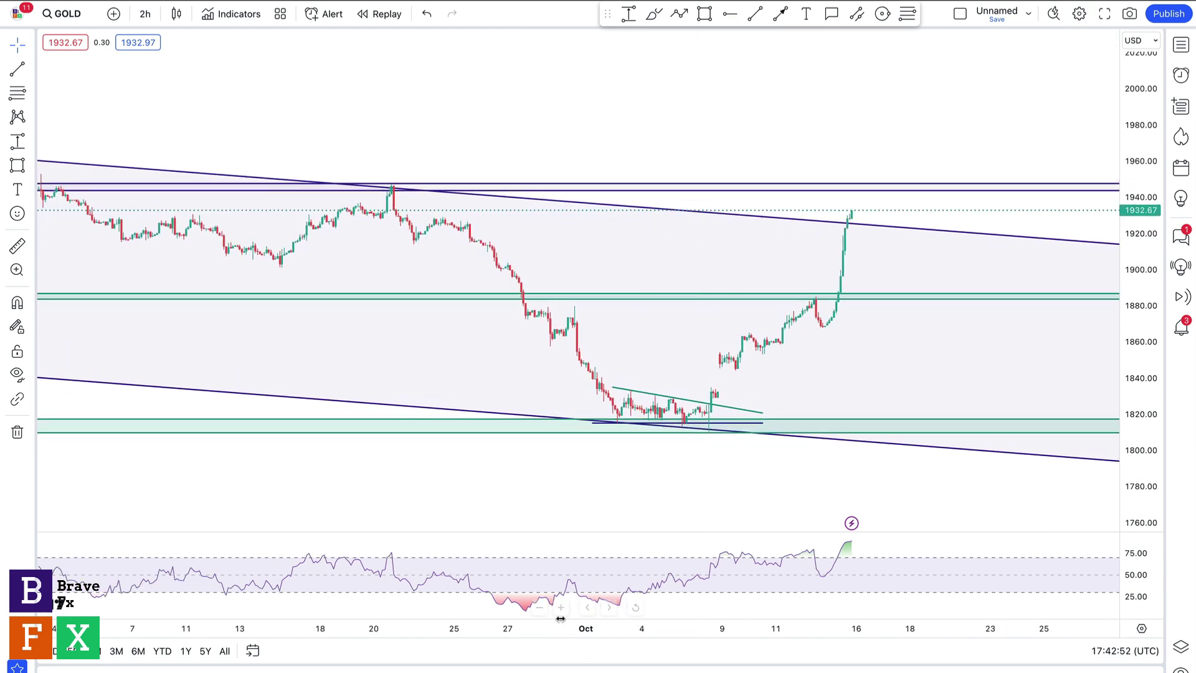
left_click(539, 608)
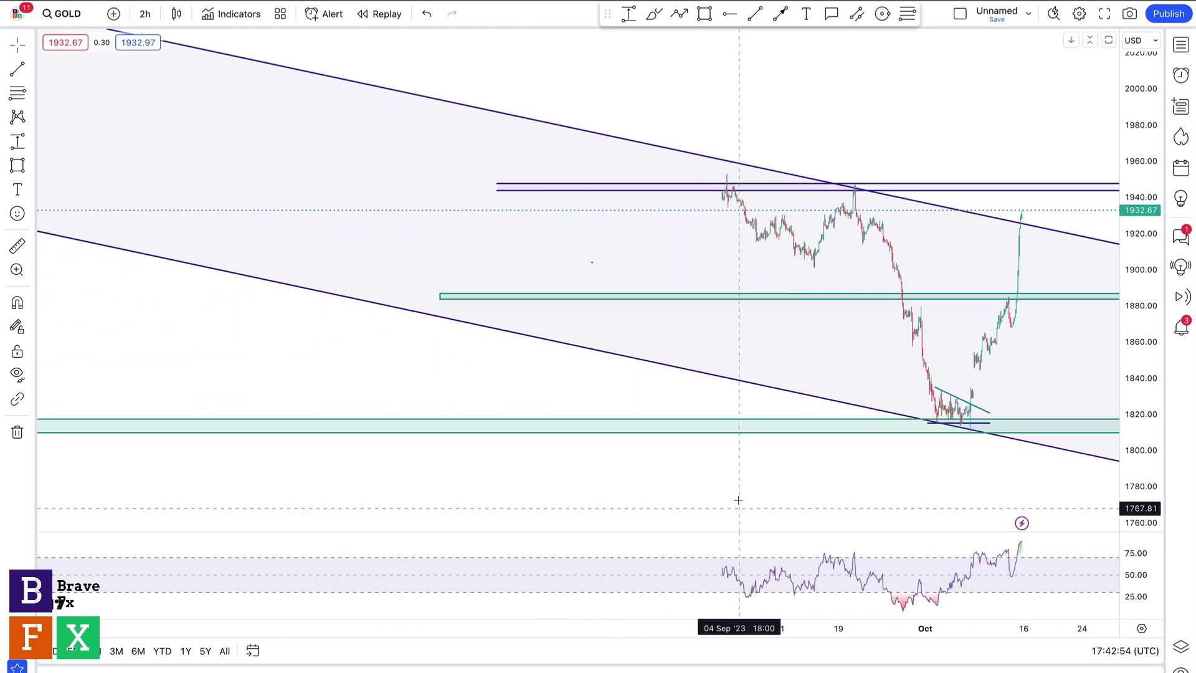
left_click_drag(738, 500, 525, 500)
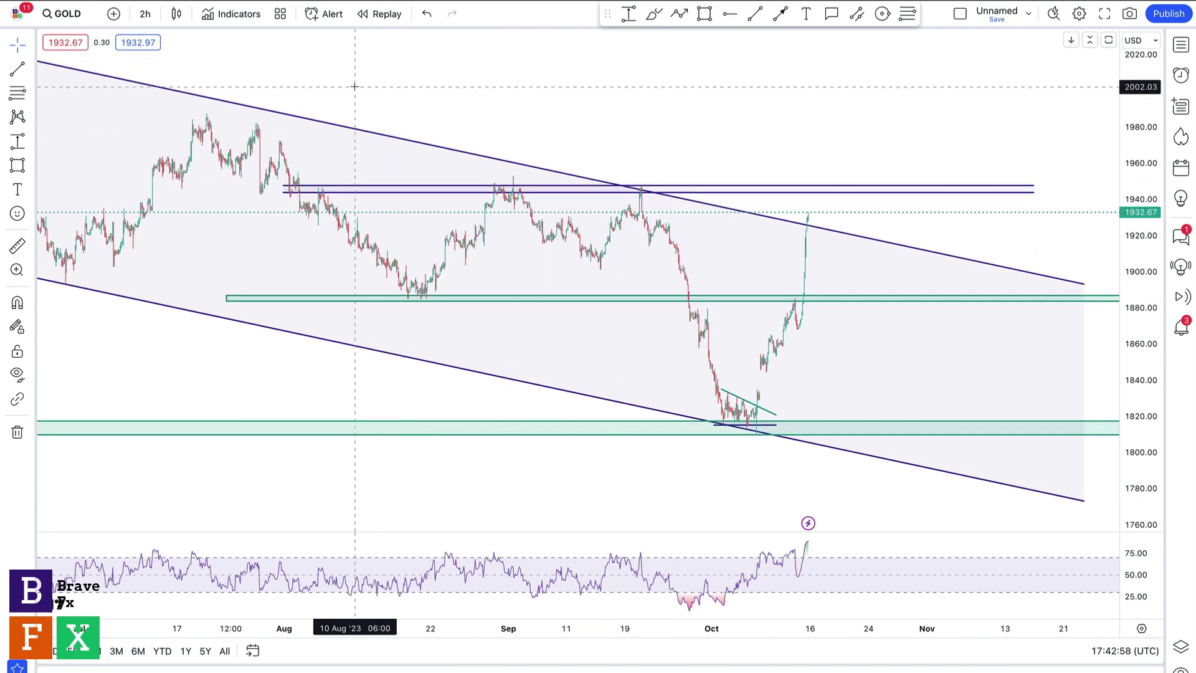
left_click_drag(353, 87, 548, 136)
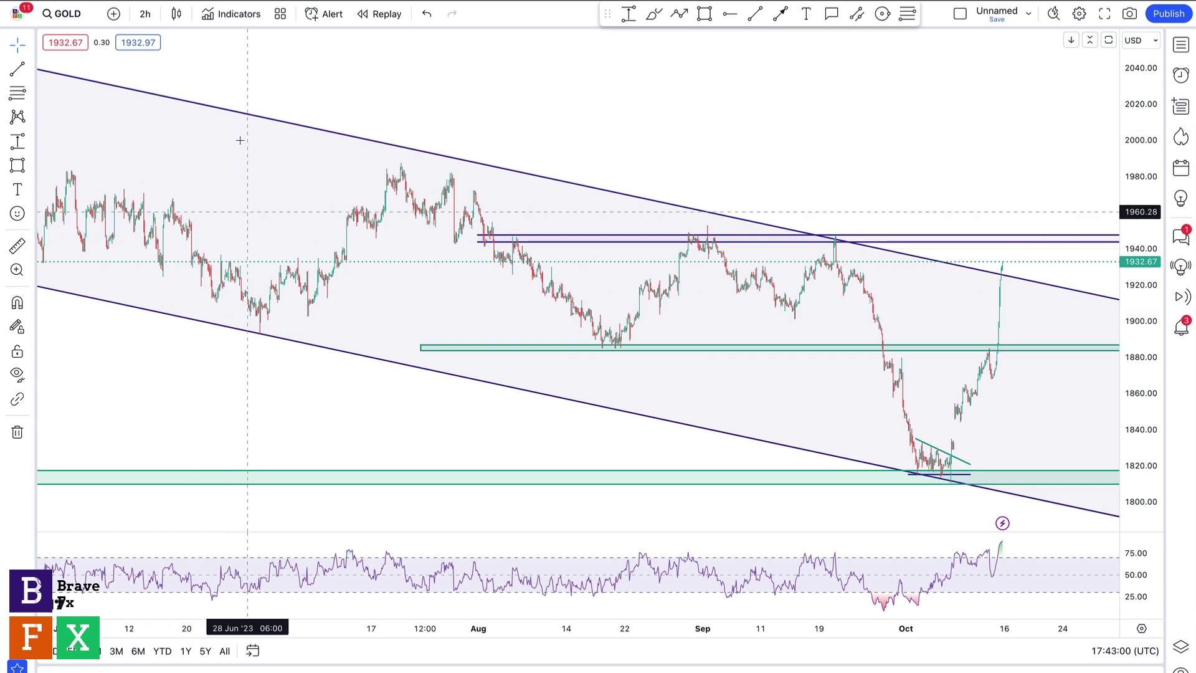
left_click_drag(232, 91, 364, 115)
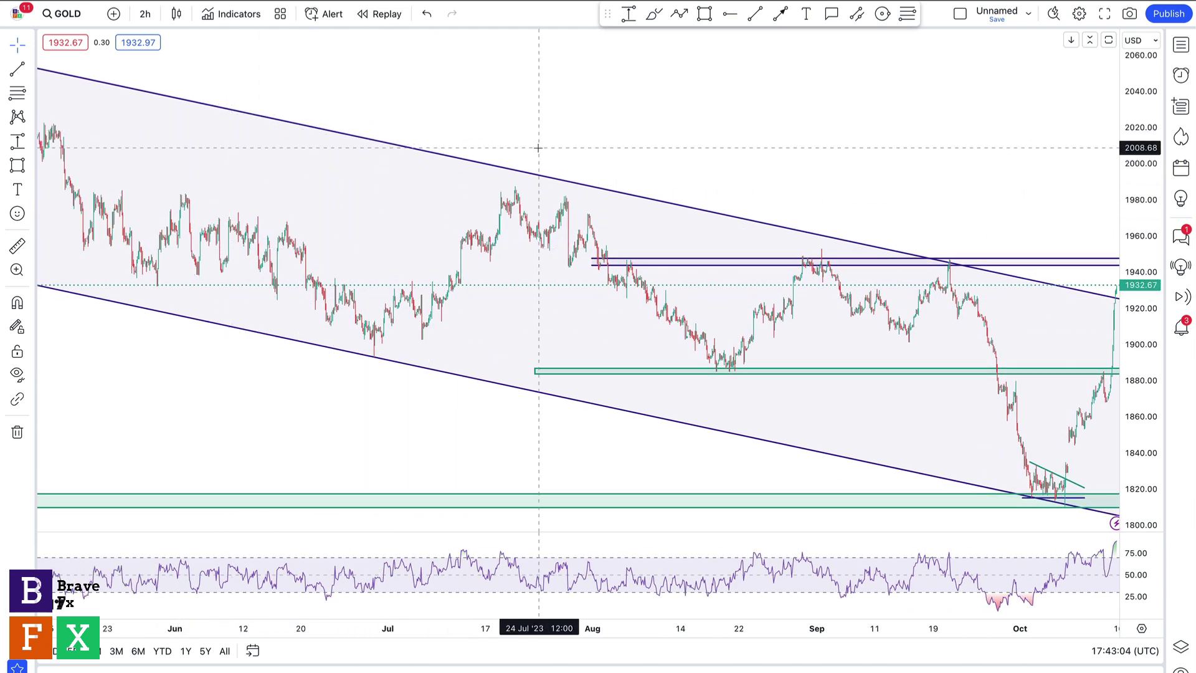
left_click_drag(538, 148, 209, 131)
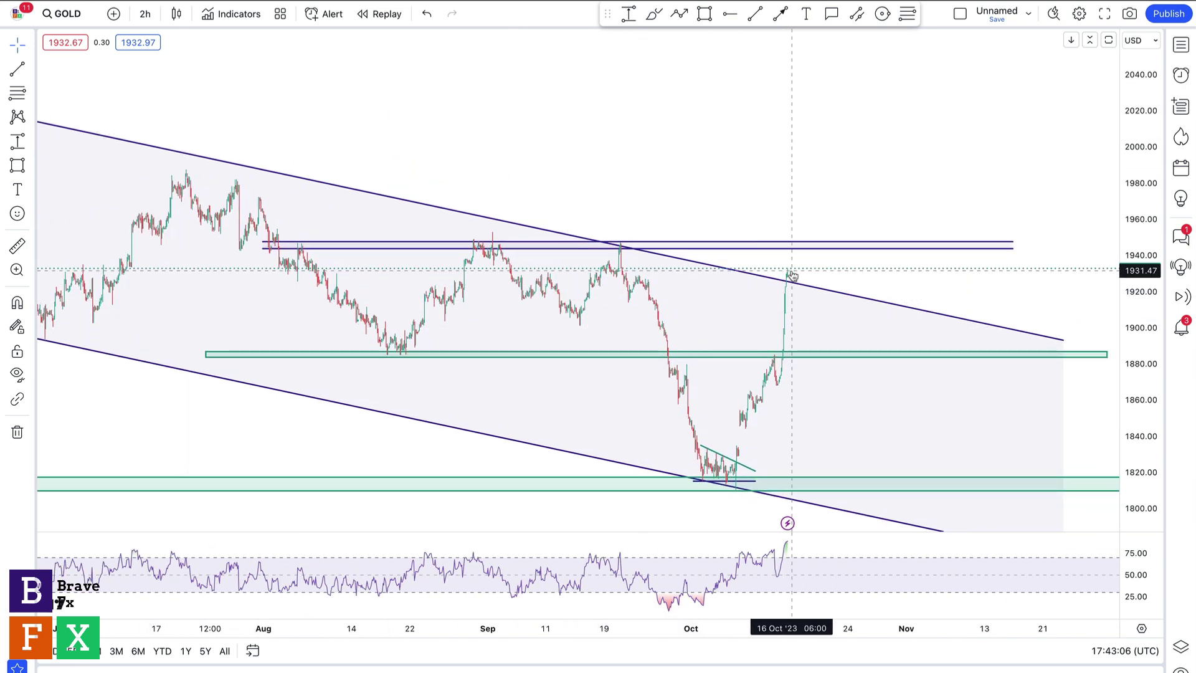
left_click_drag(807, 160, 685, 152)
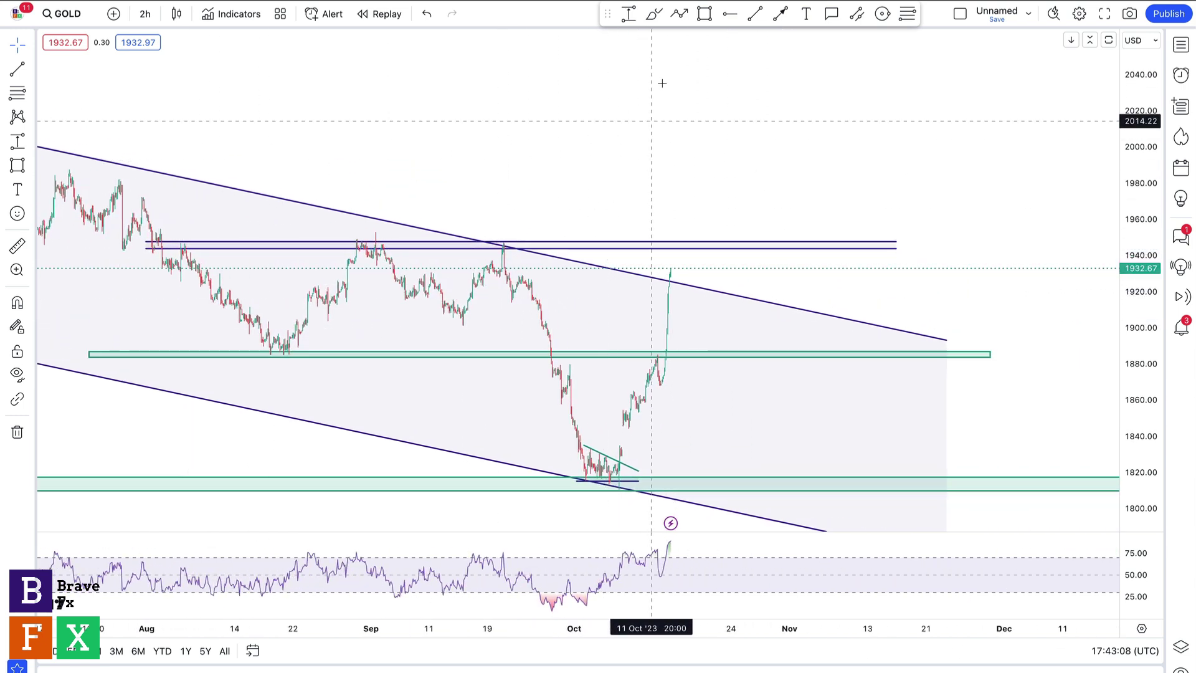
Brush a green path from the last candle up to 1945, back to 1905, then to 2000.
left_click(654, 15)
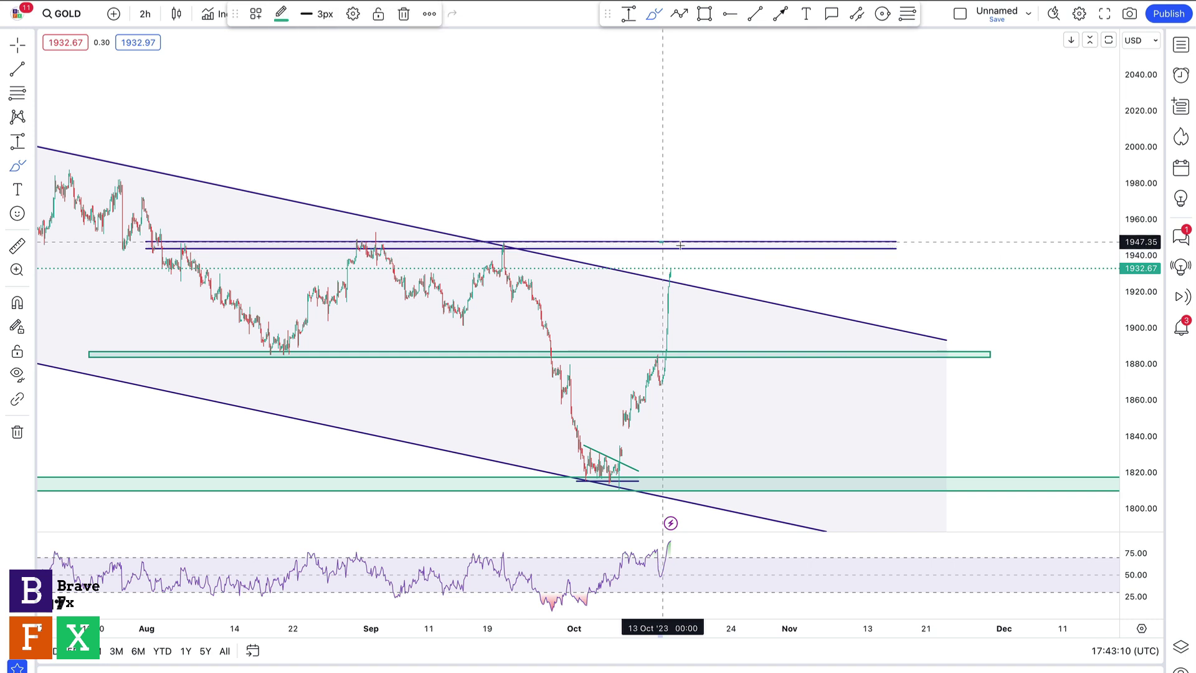
mouse_move(681, 246)
left_mouse_down()
mouse_move(751, 250)
mouse_move(645, 244)
mouse_move(702, 246)
left_mouse_up()
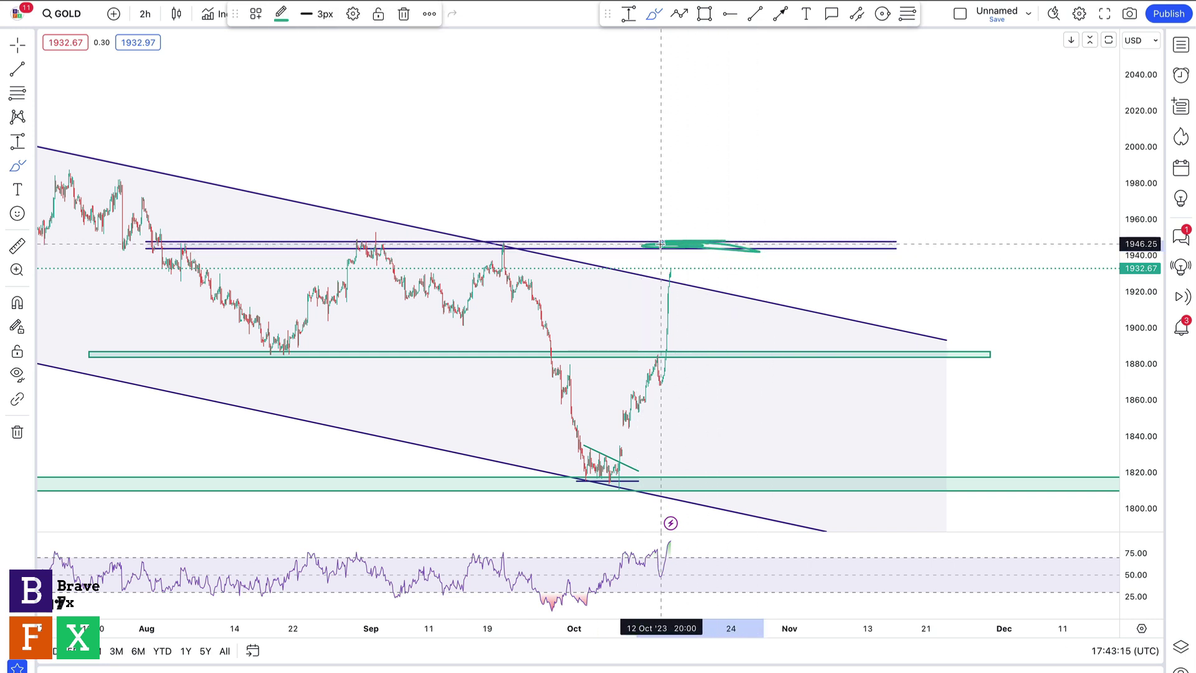
key("Delete")
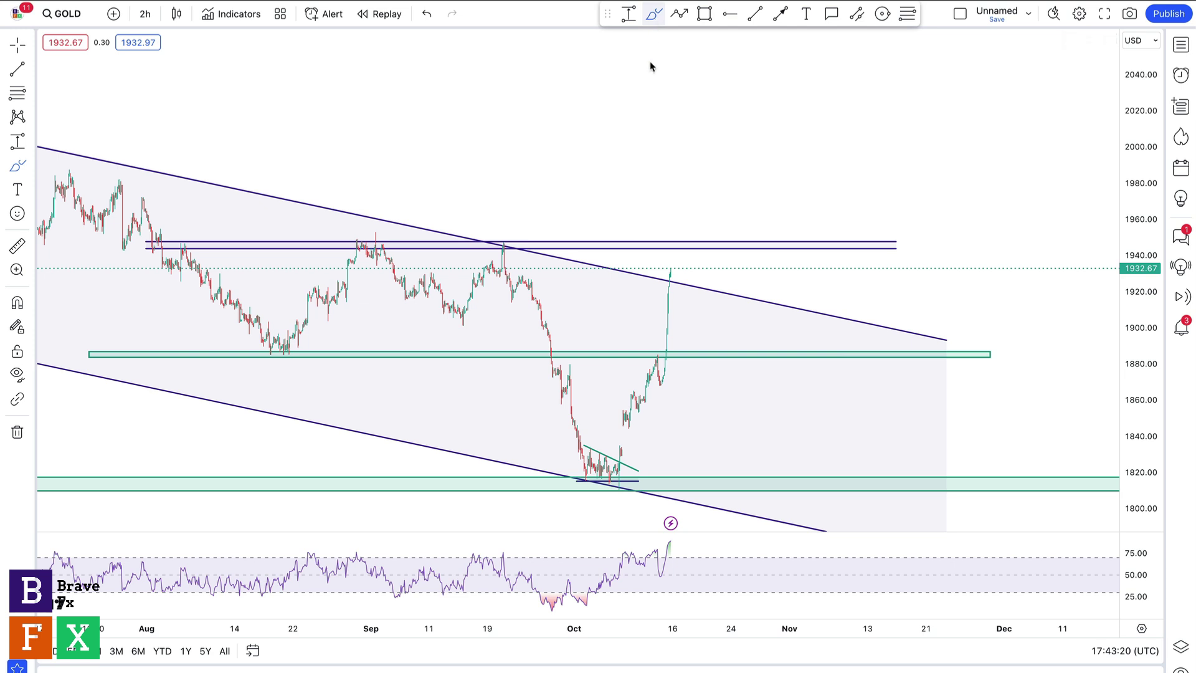
left_click(672, 271)
mouse_move(672, 271)
left_mouse_down()
mouse_move(690, 311)
mouse_move(705, 293)
mouse_move(722, 305)
mouse_move(760, 274)
left_mouse_up()
key("Delete")
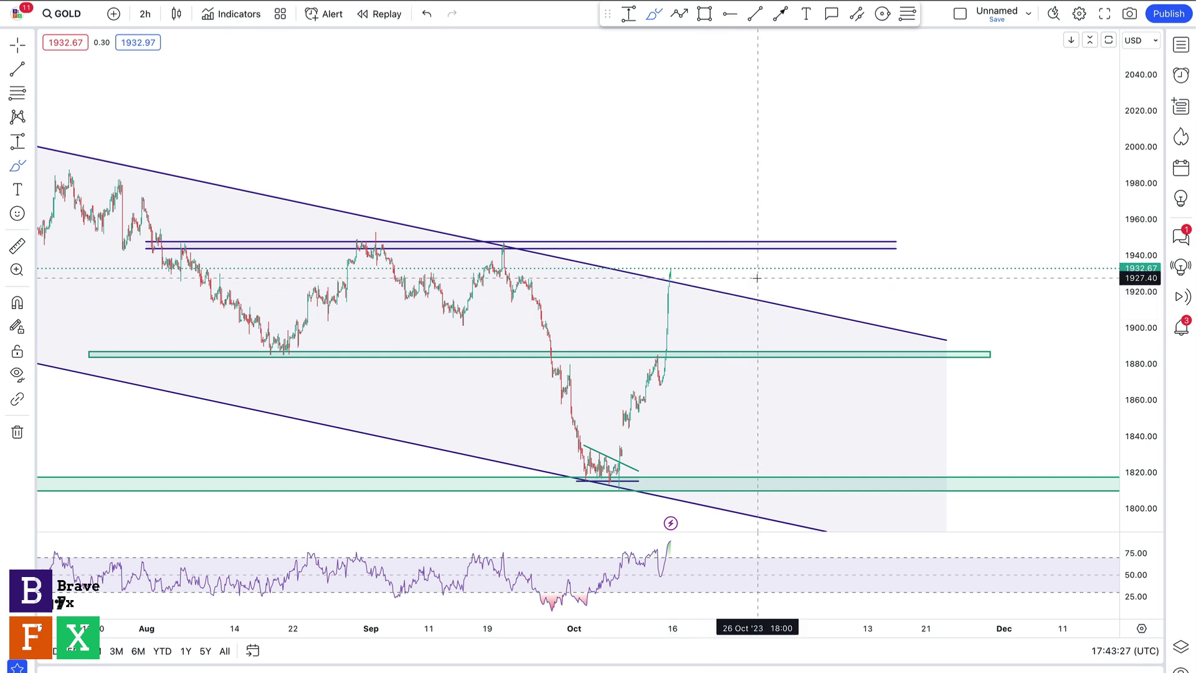
mouse_move(670, 273)
left_mouse_down()
mouse_move(709, 244)
mouse_move(721, 316)
left_mouse_up()
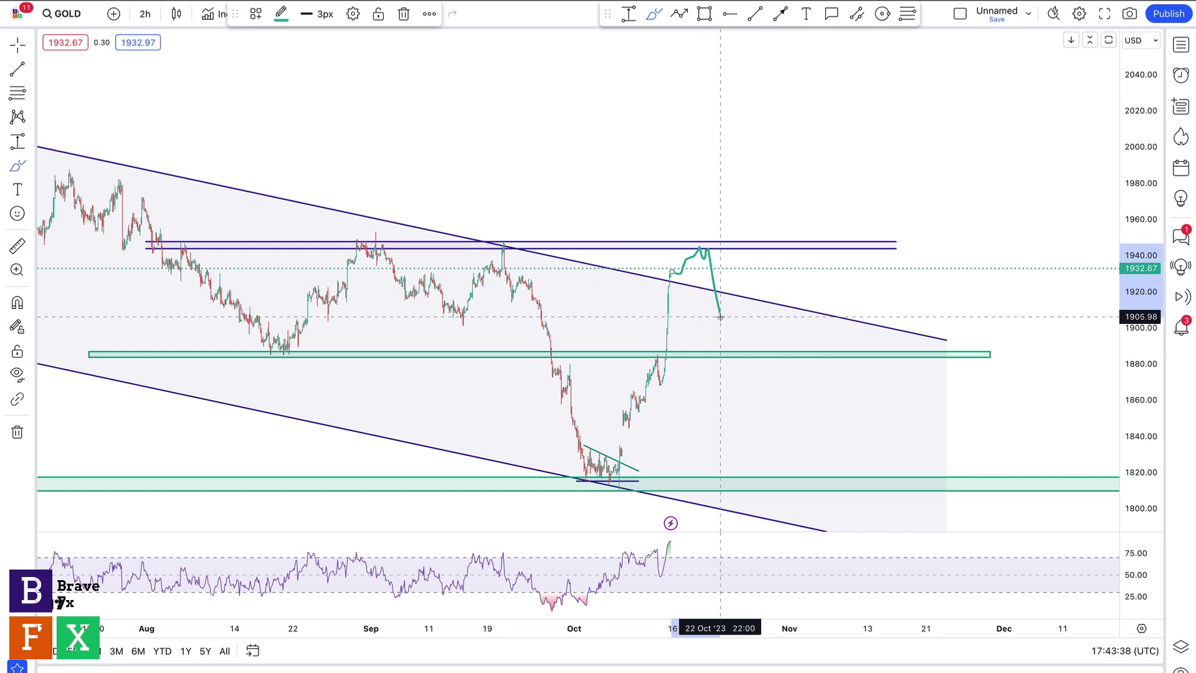
mouse_move(720, 315)
left_mouse_down()
mouse_move(744, 240)
mouse_move(746, 258)
mouse_move(756, 242)
mouse_move(786, 247)
mouse_move(797, 147)
left_mouse_up()
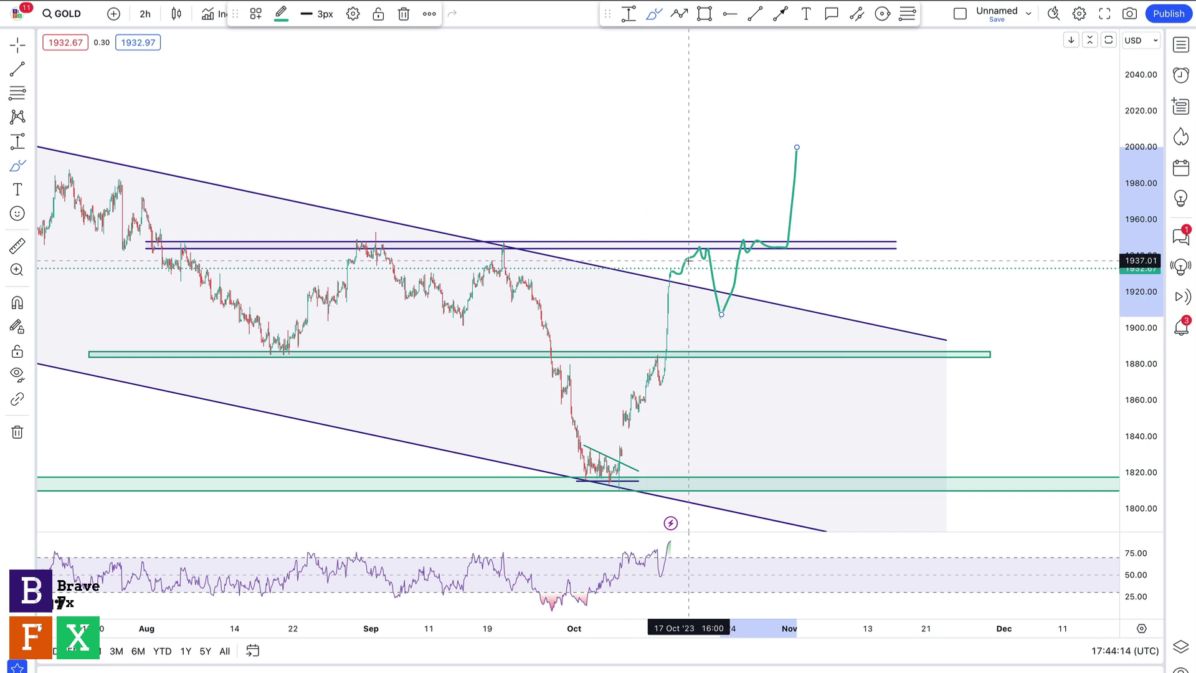
Place horizontal rays at 1950.68 and 1901.91 on the Gold chart.
left_click(729, 14)
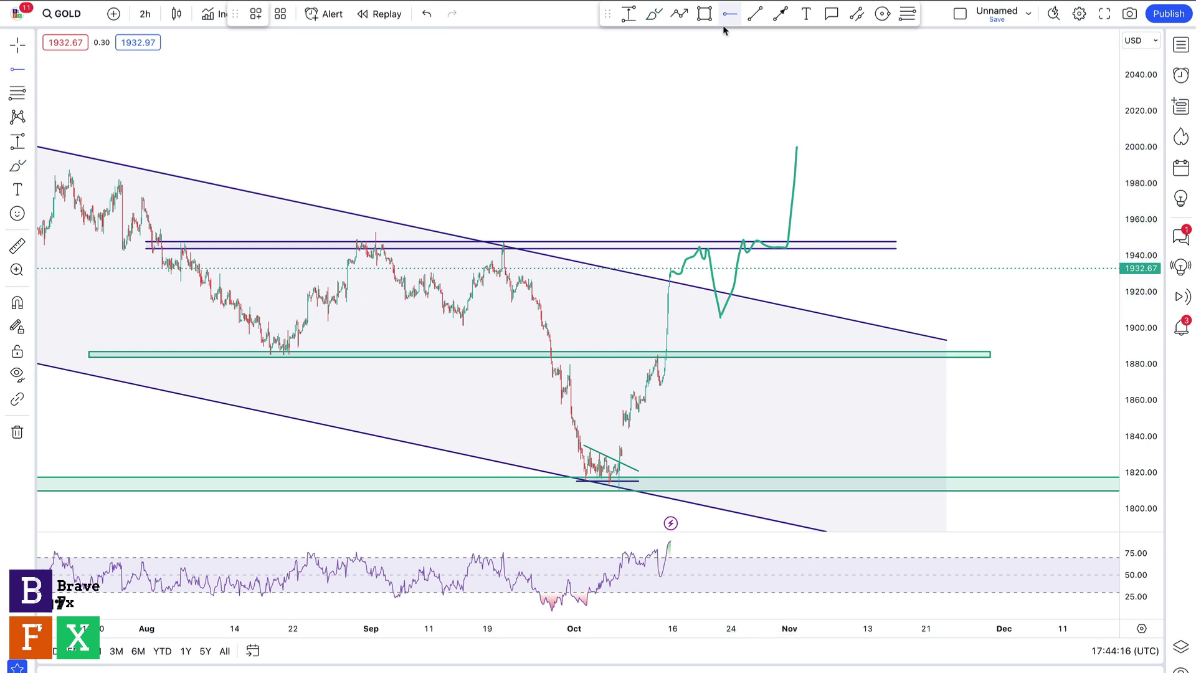
left_click(672, 236)
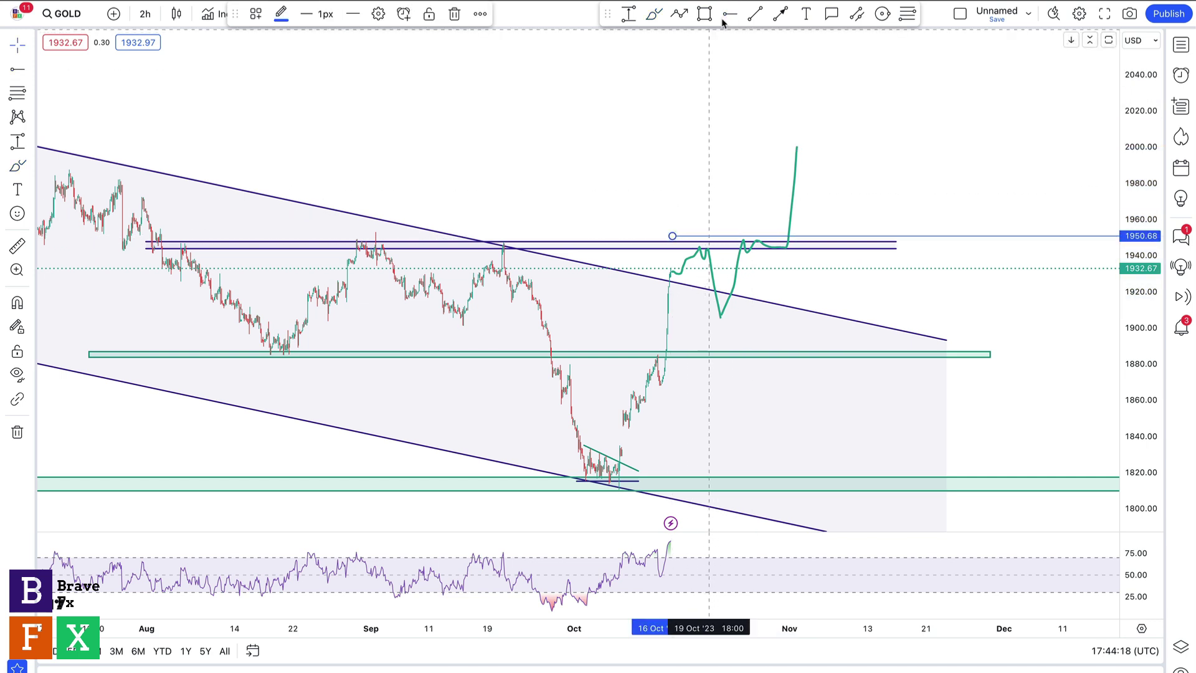
left_click(673, 100)
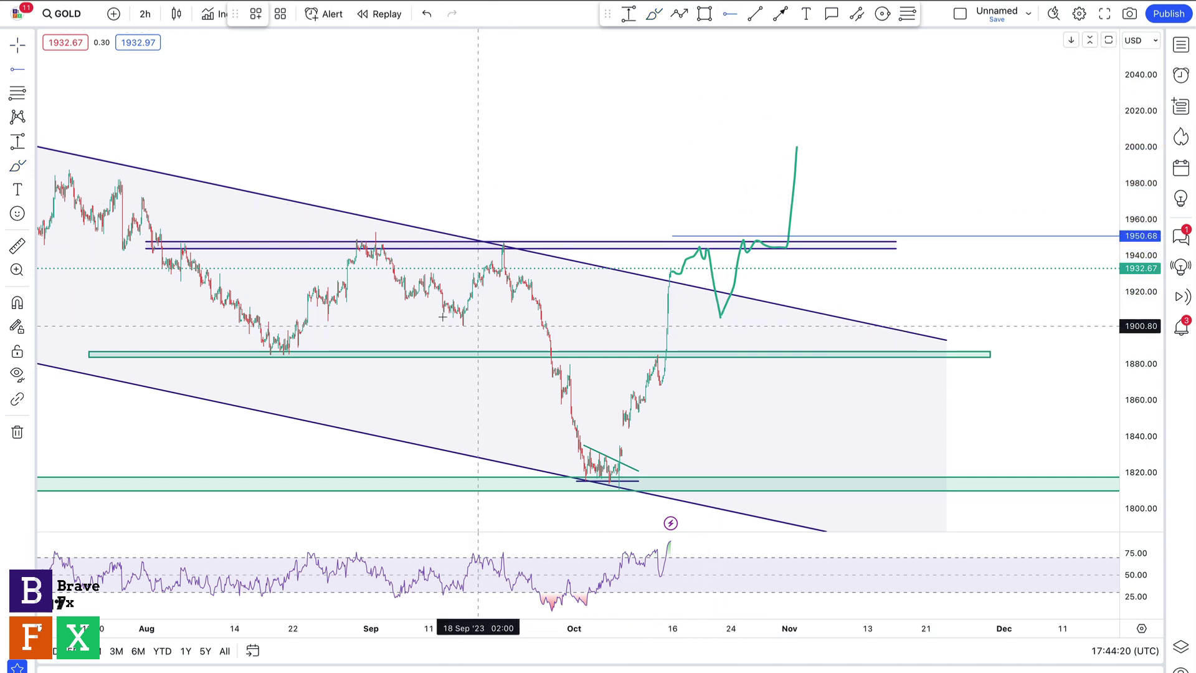
left_click(425, 324)
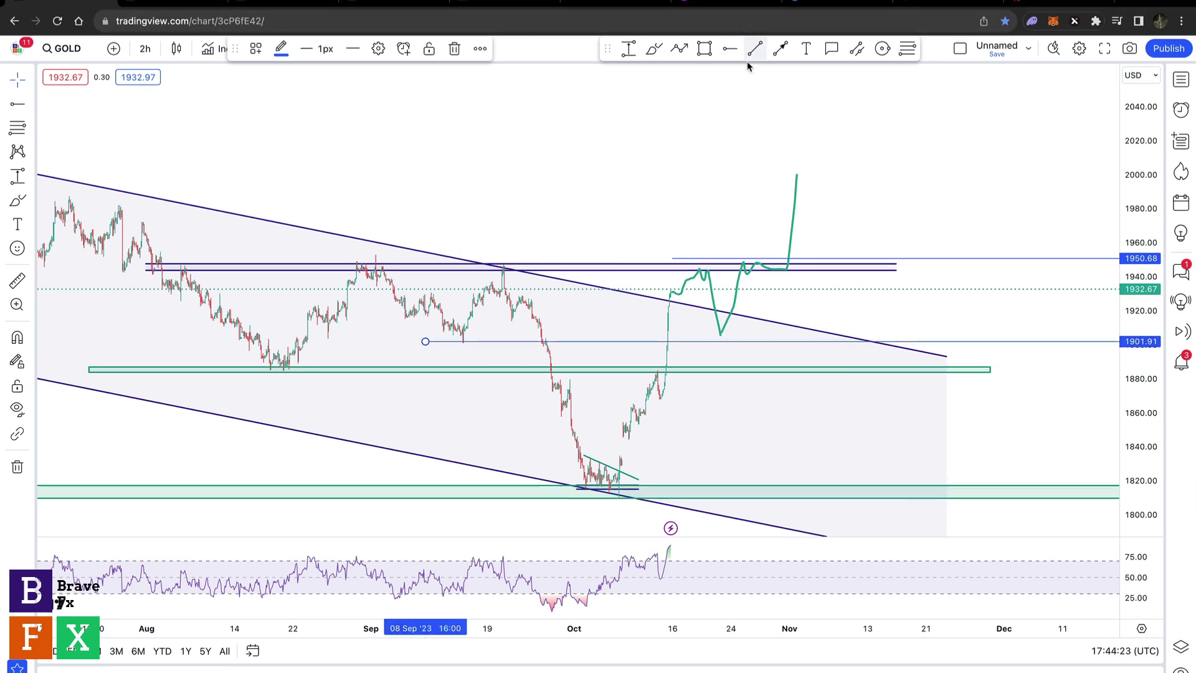
left_click(730, 271)
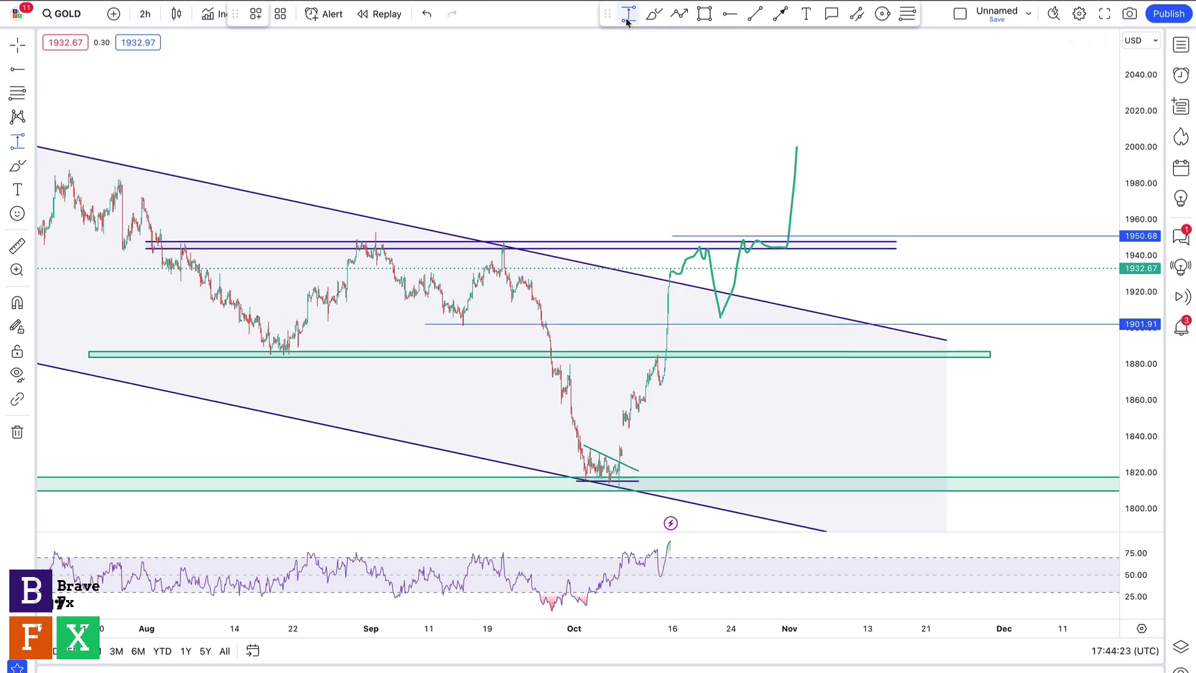
Measure the drop from the peak to 1902, then select the green path's first leg.
left_click(709, 261)
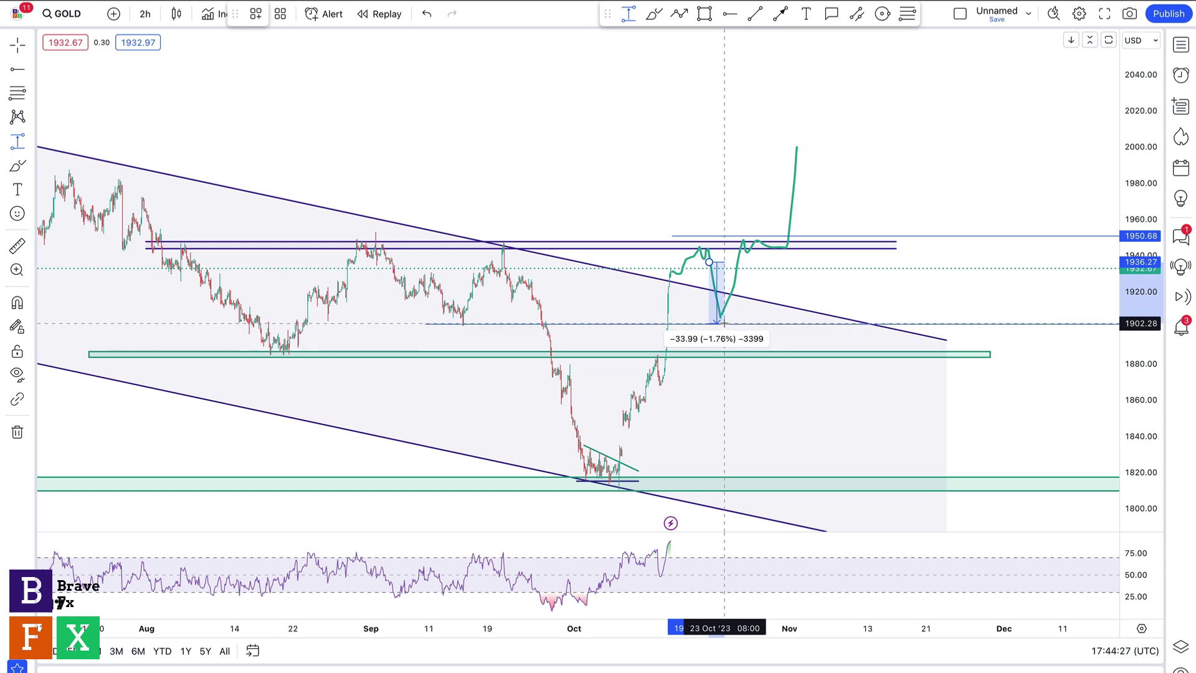
left_click(725, 327)
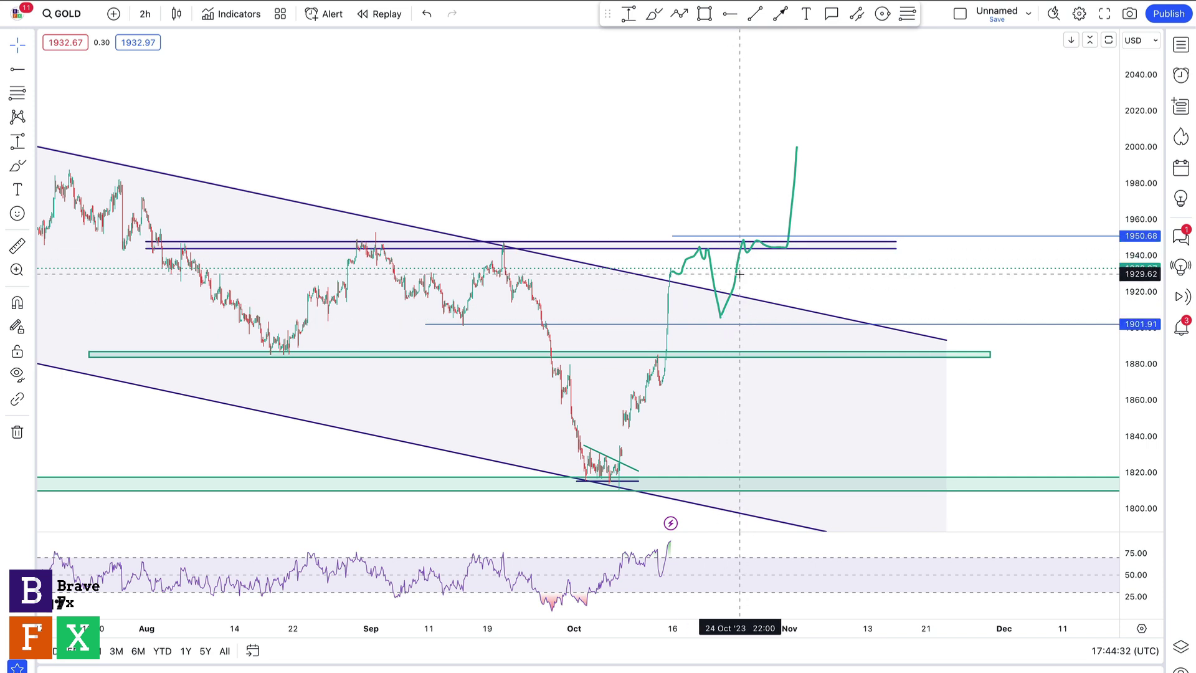
left_click(713, 275)
Delete both legs of the green path and the 1950.68 horizontal ray.
key("Delete")
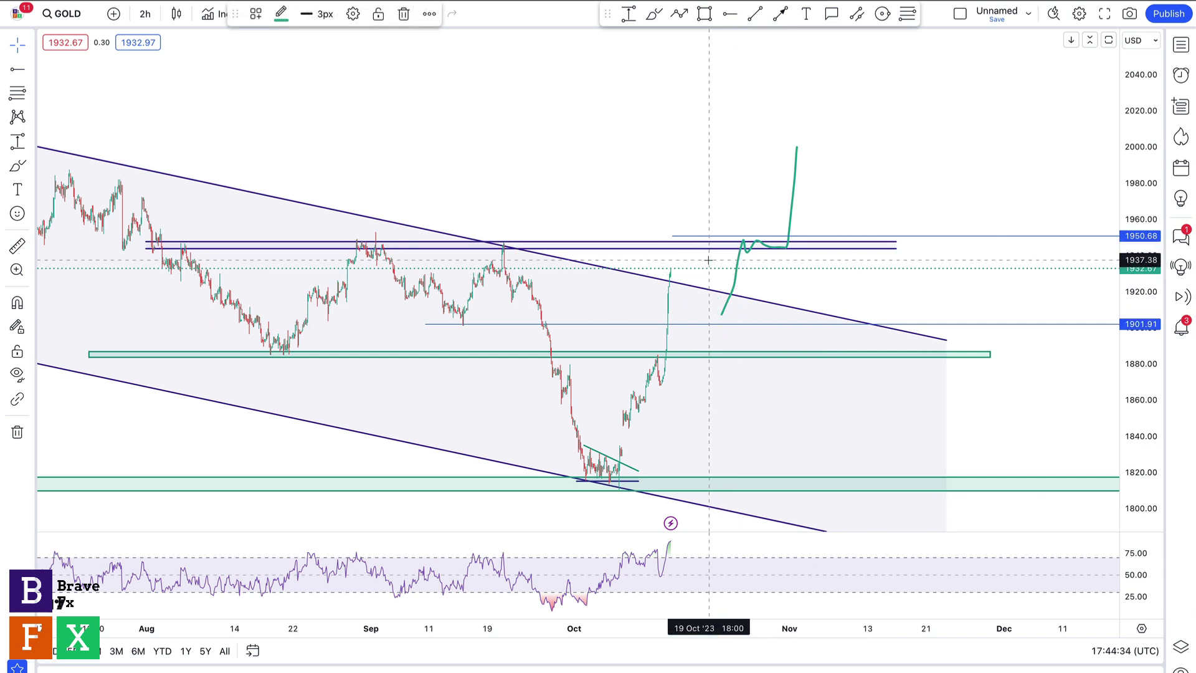
left_click(797, 185)
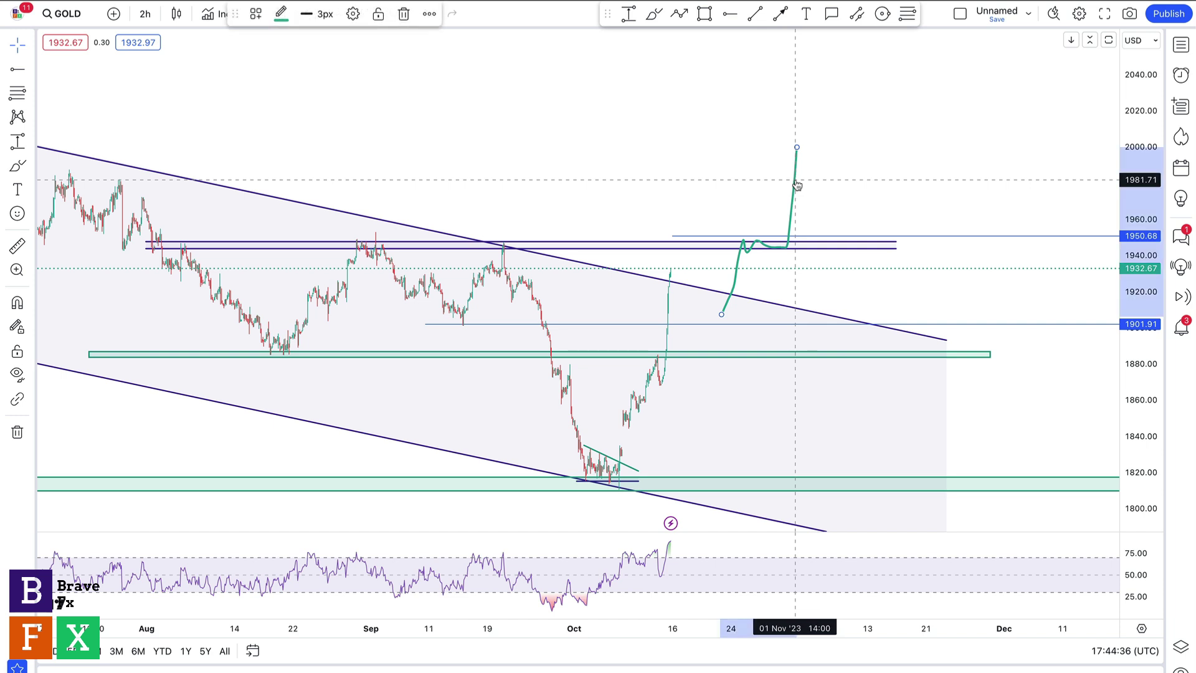
key("Delete")
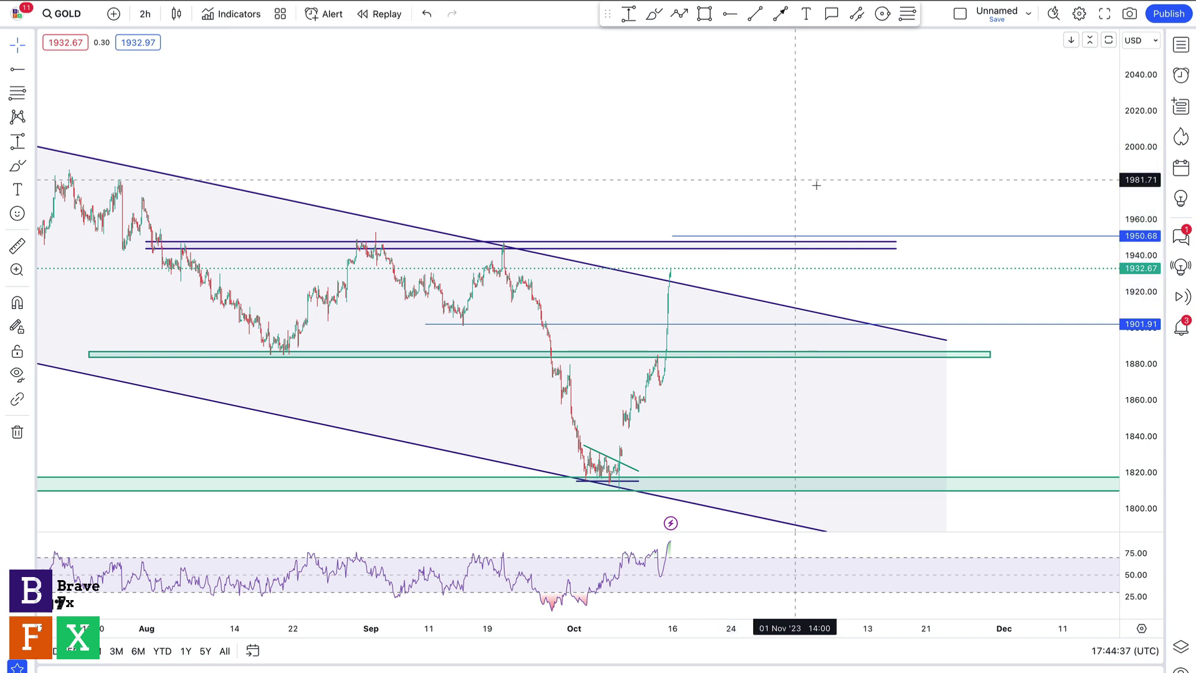
left_click(916, 240)
key("Delete")
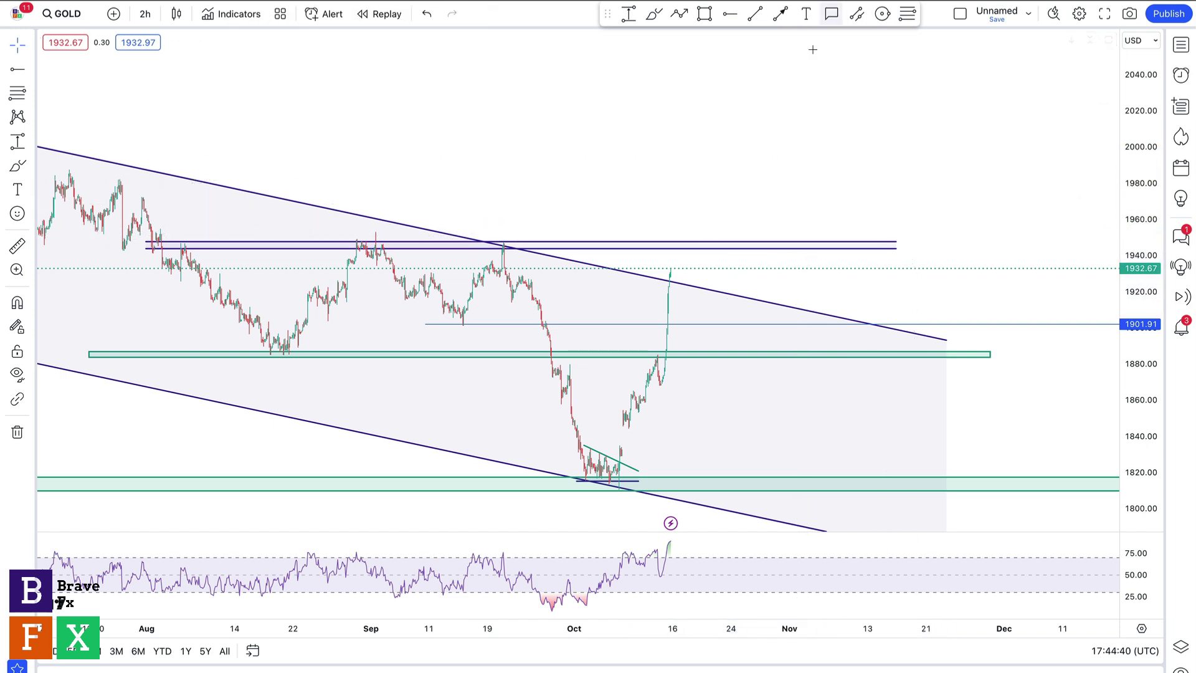
Brush a new projected path from the latest candle and add rays at 1951 and 1936.
left_click(660, 13)
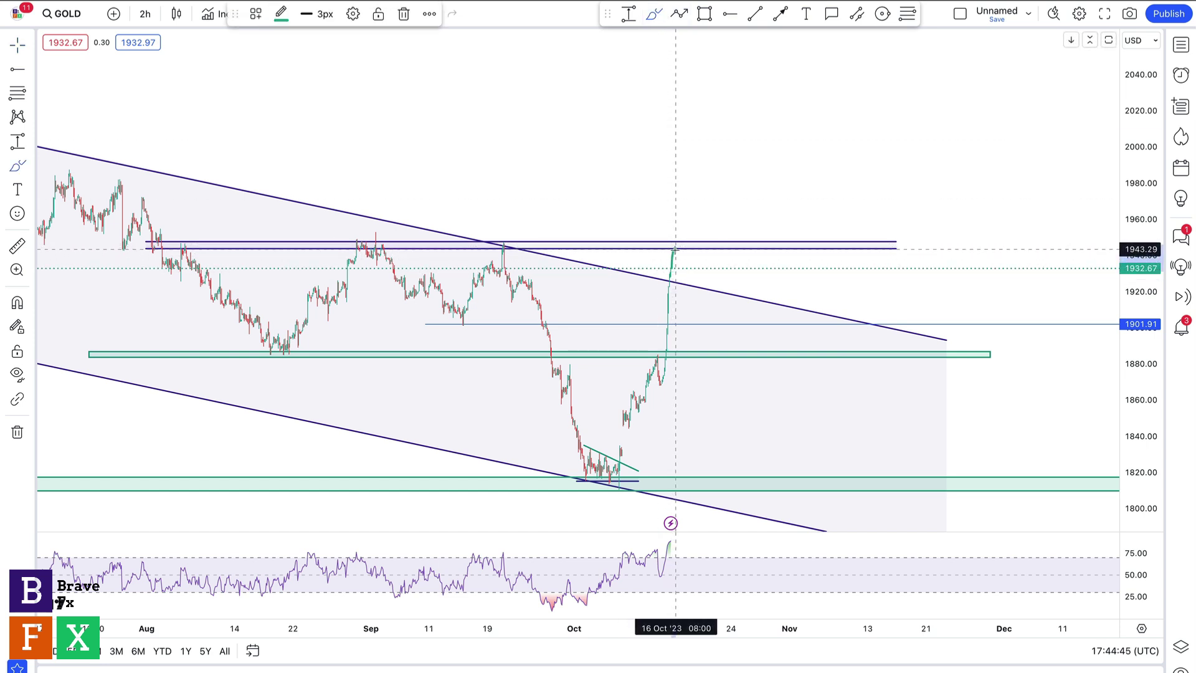
mouse_move(674, 249)
left_mouse_down()
mouse_move(681, 265)
mouse_move(702, 246)
mouse_move(709, 255)
mouse_move(724, 183)
left_mouse_up()
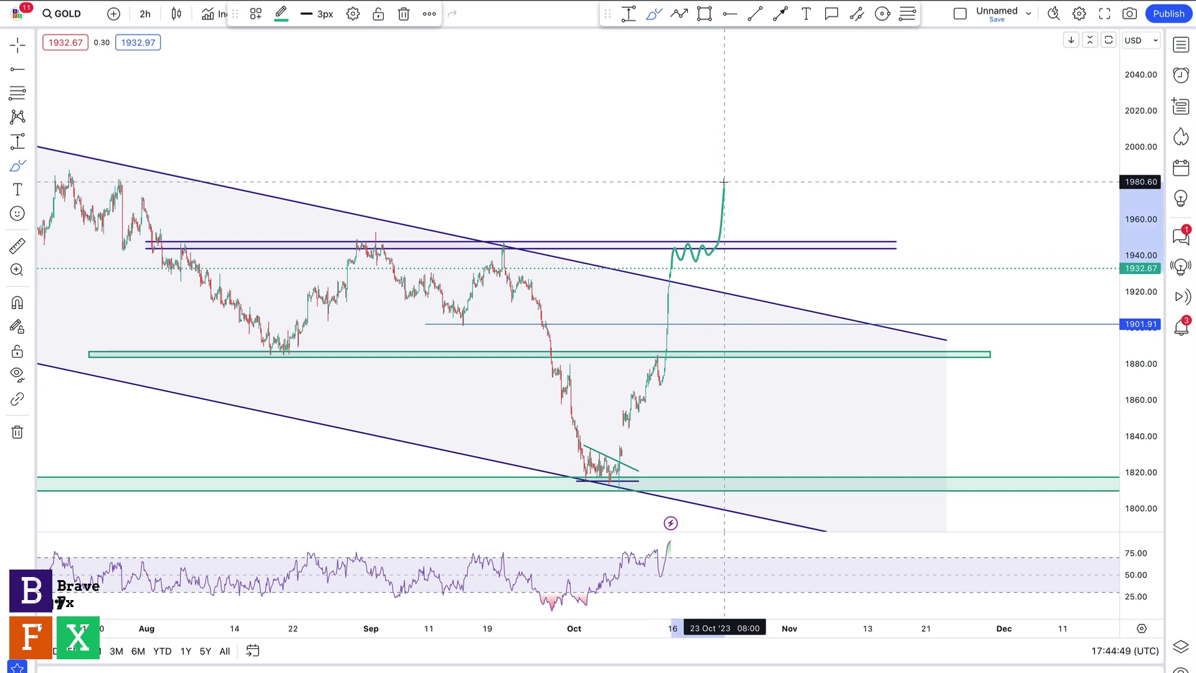
left_click(729, 15)
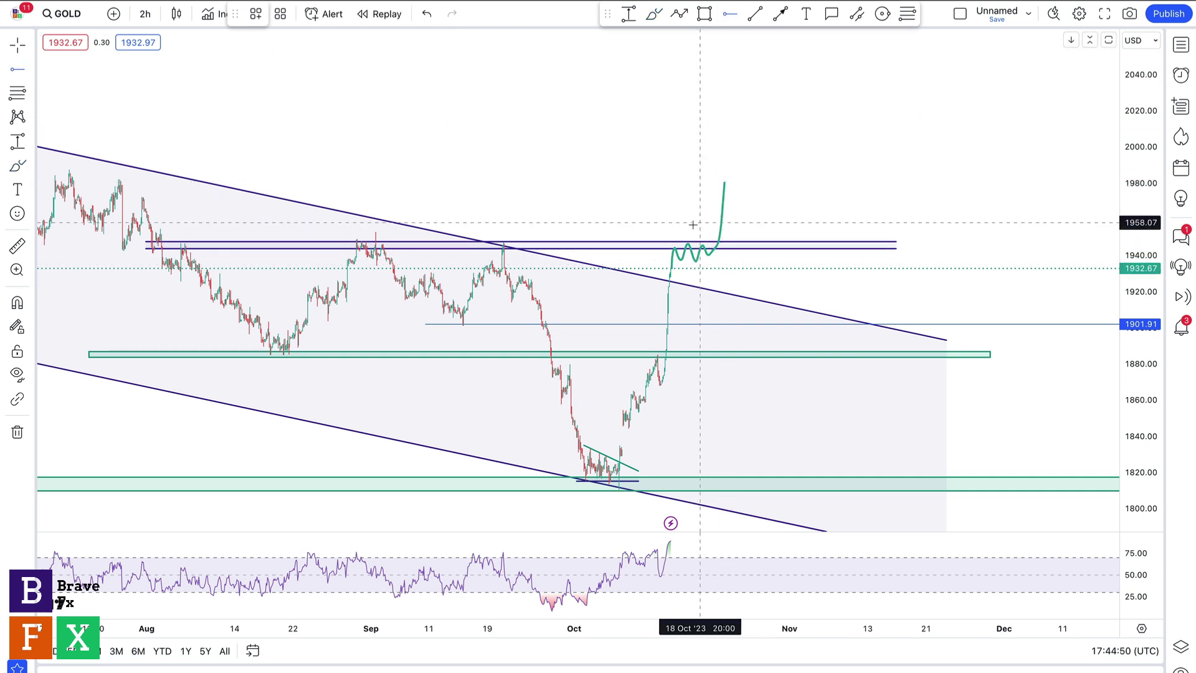
left_click(690, 236)
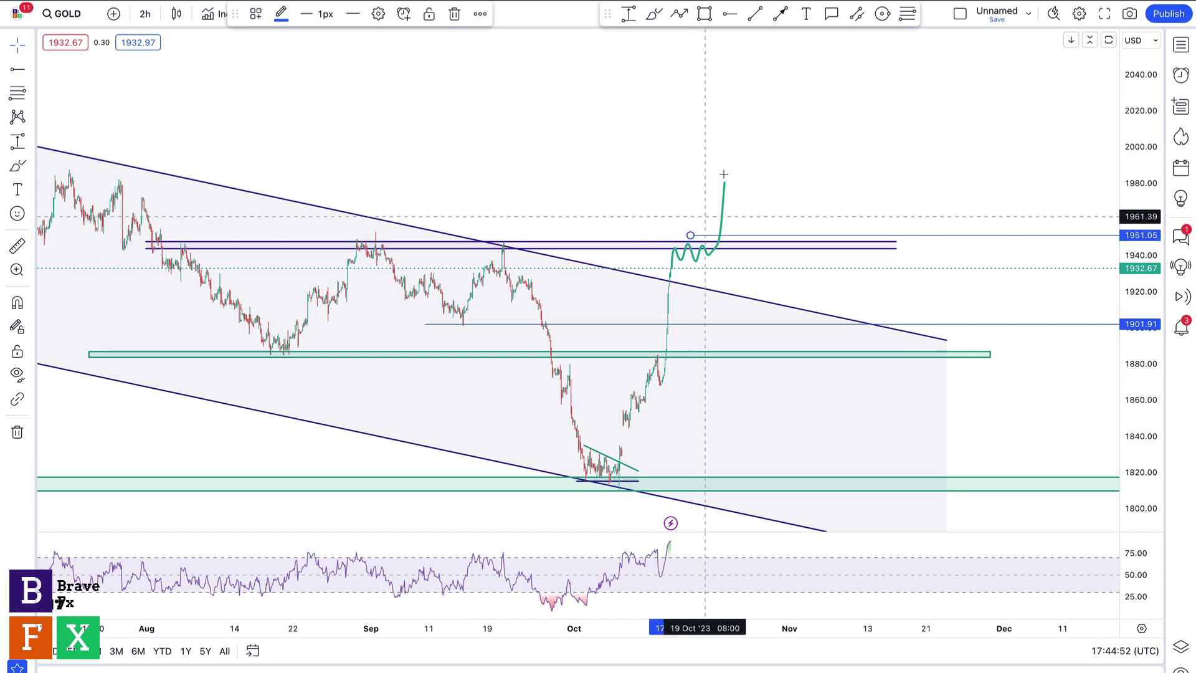
left_click(725, 21)
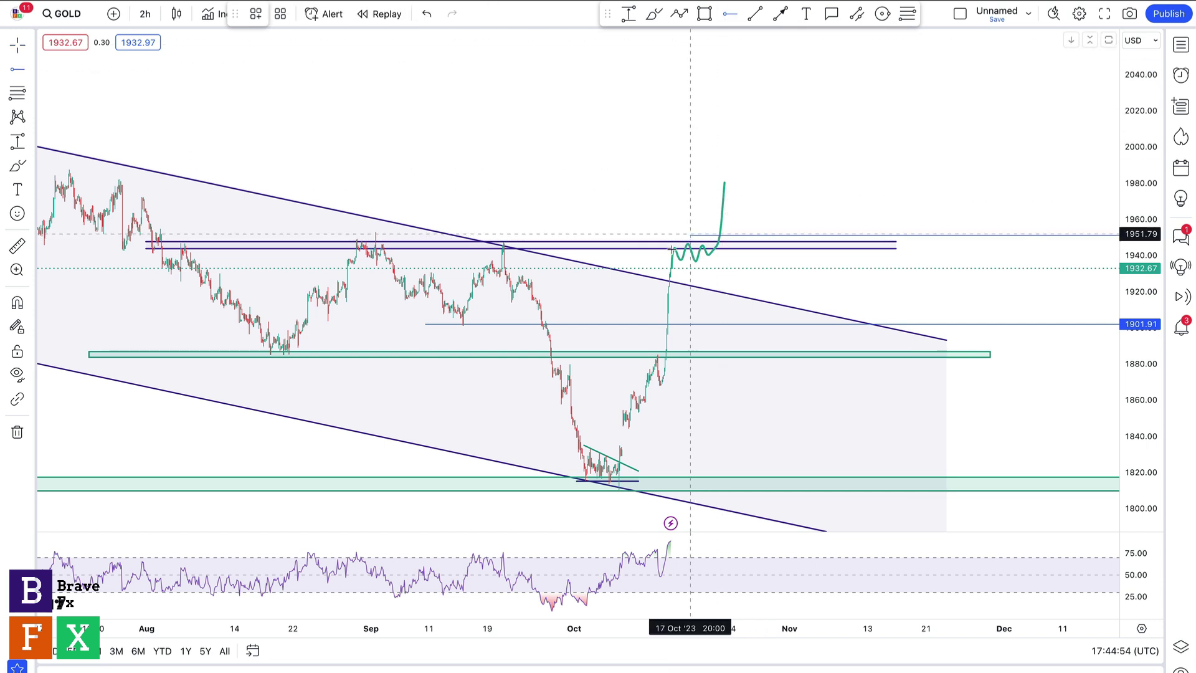
left_click(702, 262)
left_click(649, 235)
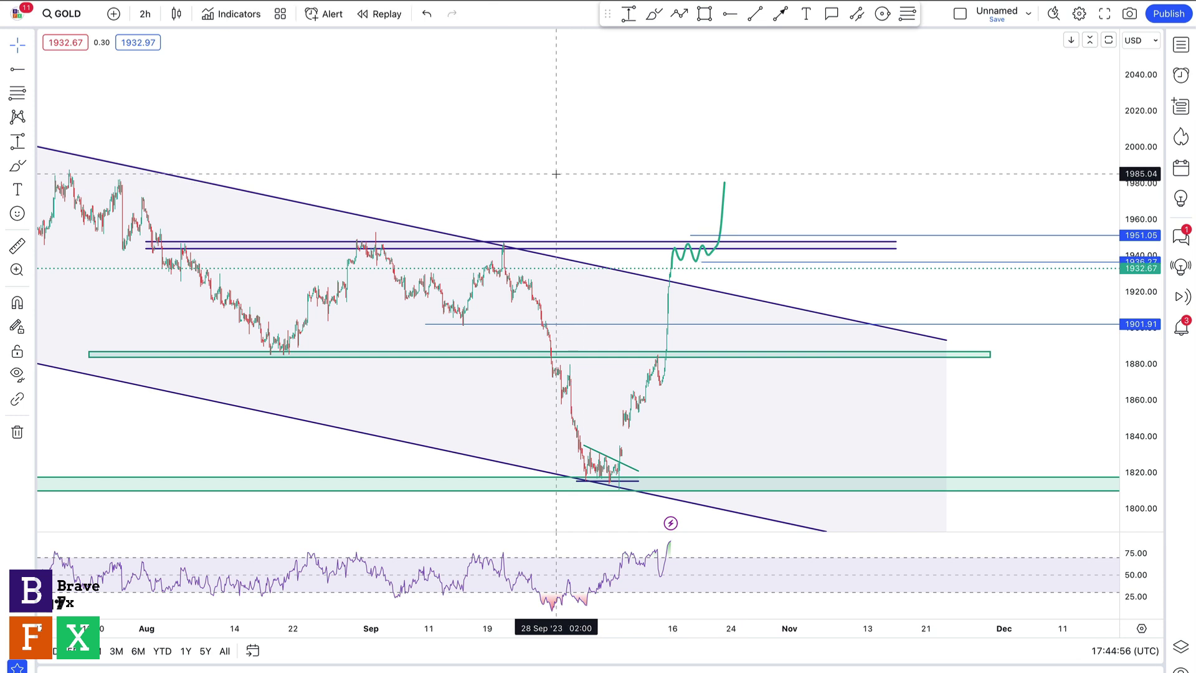
Mark the July high at 1979.86 with a horizontal ray and recentre on recent price.
scroll(688, 173, "left", 5)
left_click(726, 21)
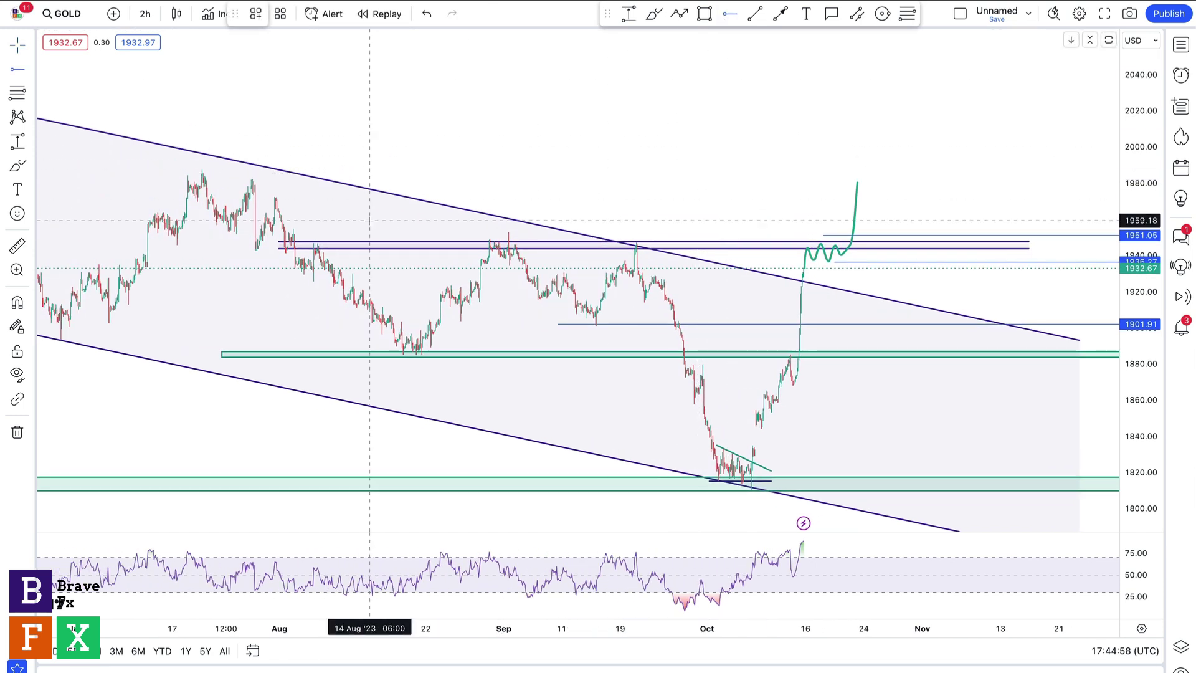
left_click(238, 185)
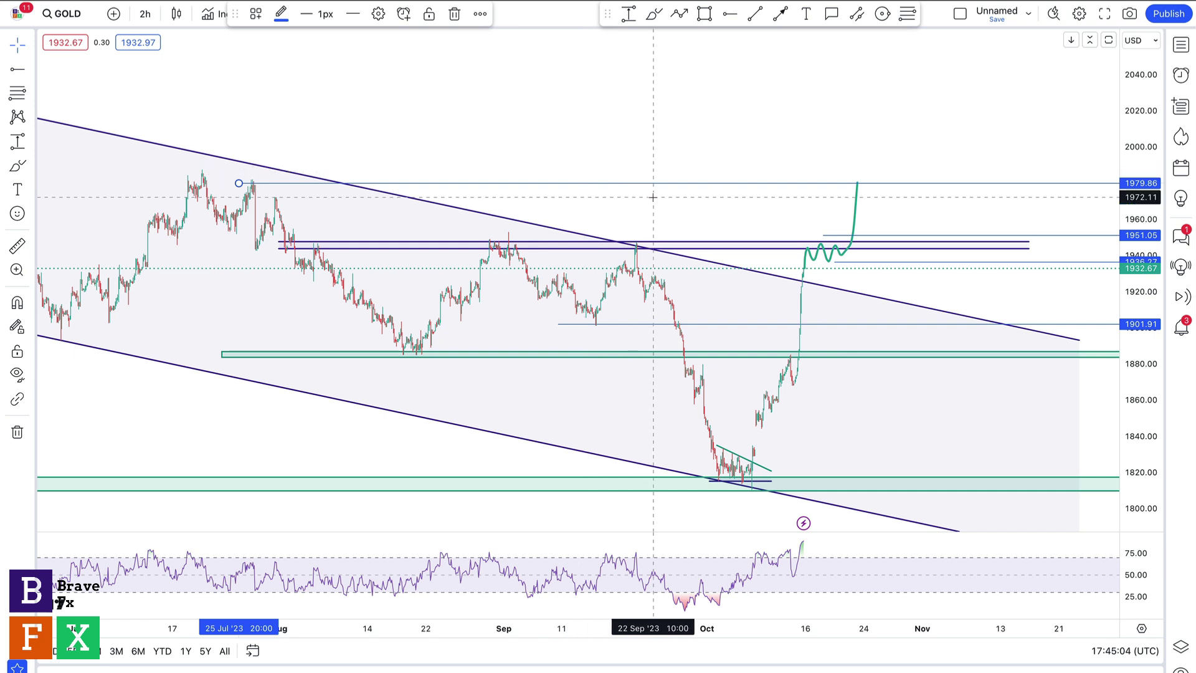
left_click_drag(841, 500, 748, 436)
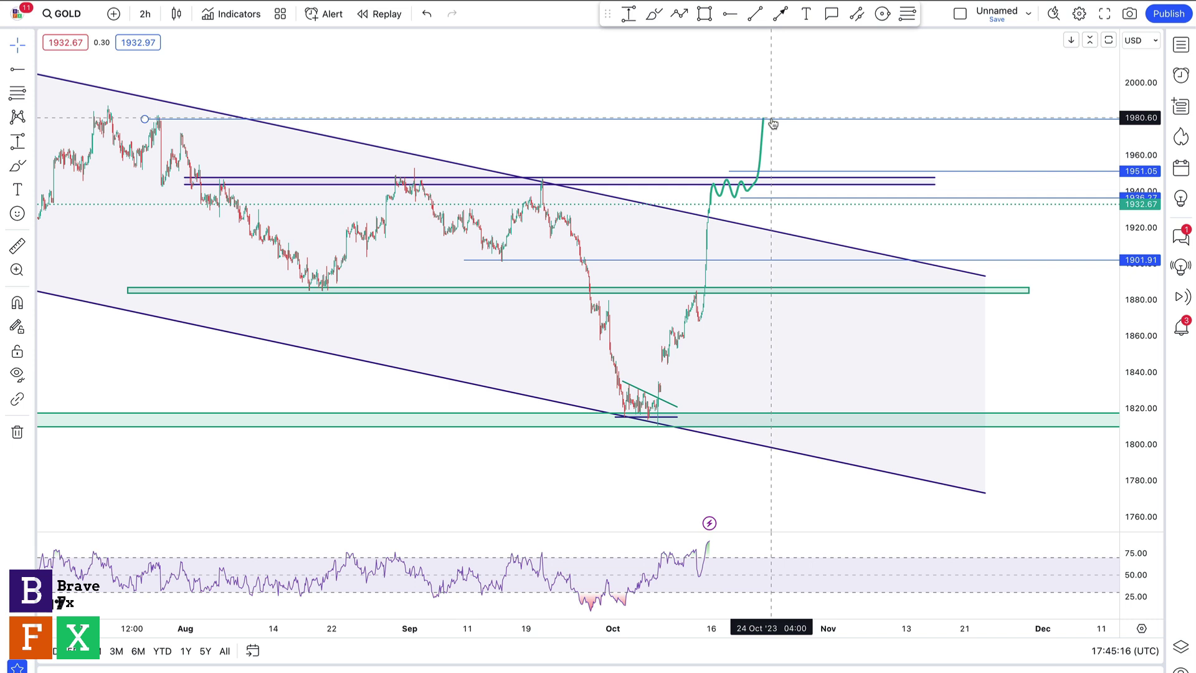
Delete the green projected path and the ray lowered to about 1936.64.
left_click(764, 138)
key("Delete")
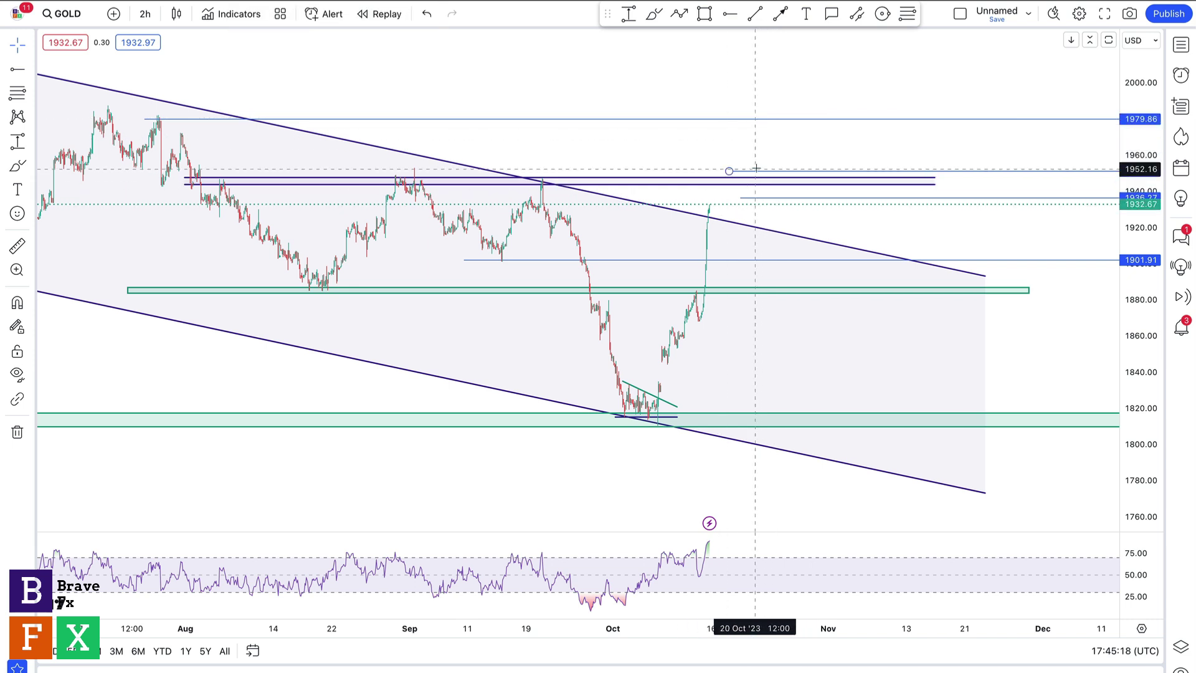
left_click_drag(757, 175, 762, 203)
key("Delete")
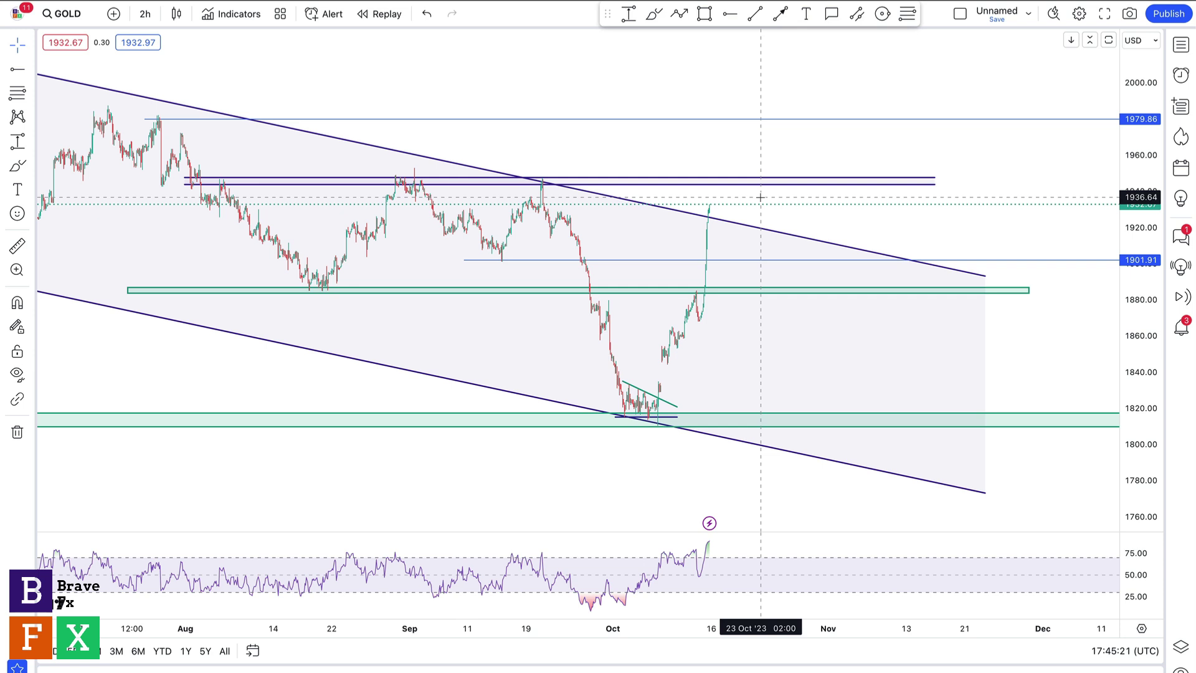
left_click(654, 14)
mouse_move(710, 213)
left_mouse_down()
mouse_move(712, 175)
mouse_move(745, 205)
left_mouse_up()
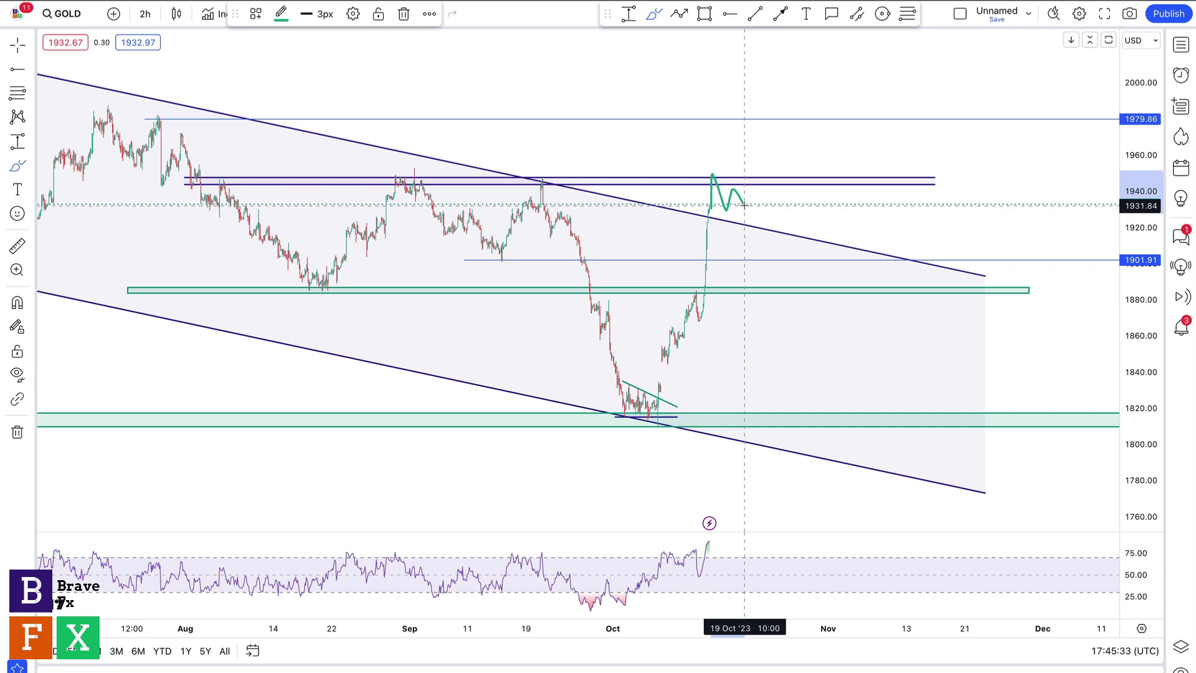
left_click_drag(748, 187, 777, 274)
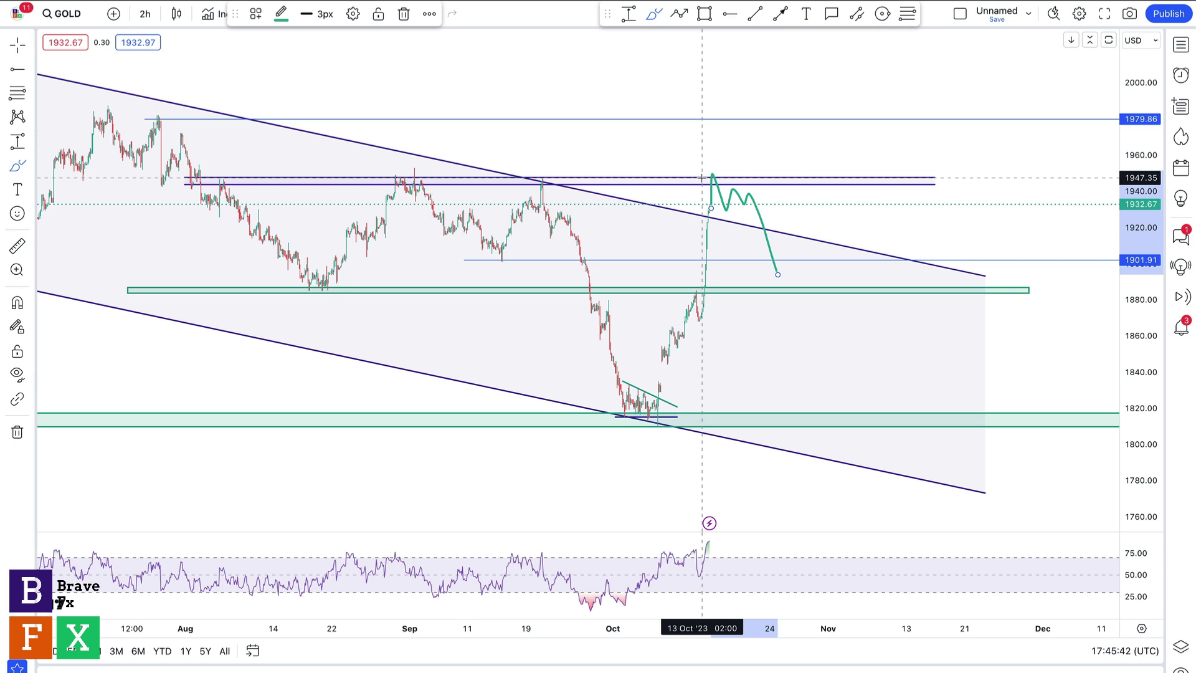
key("Delete")
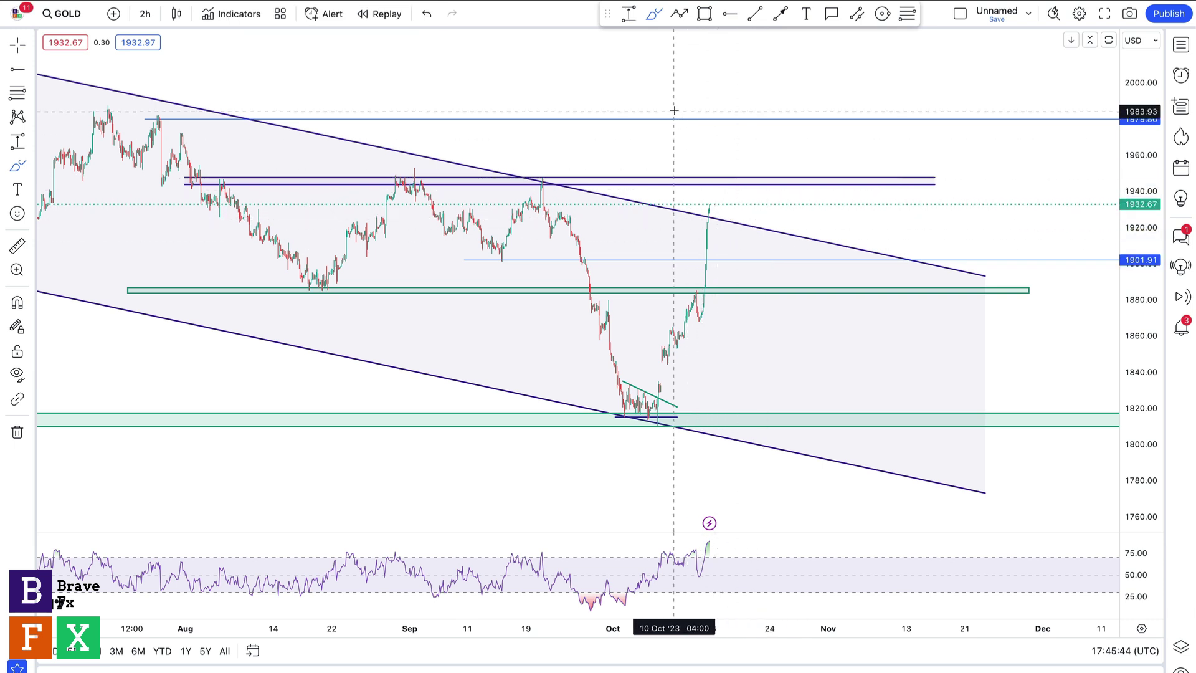
Sketch a bullish path toward 1979.86, add a level near 1952.89, then delete the sketch.
mouse_move(709, 212)
left_mouse_down()
mouse_move(713, 186)
mouse_move(772, 184)
mouse_move(787, 119)
left_mouse_up()
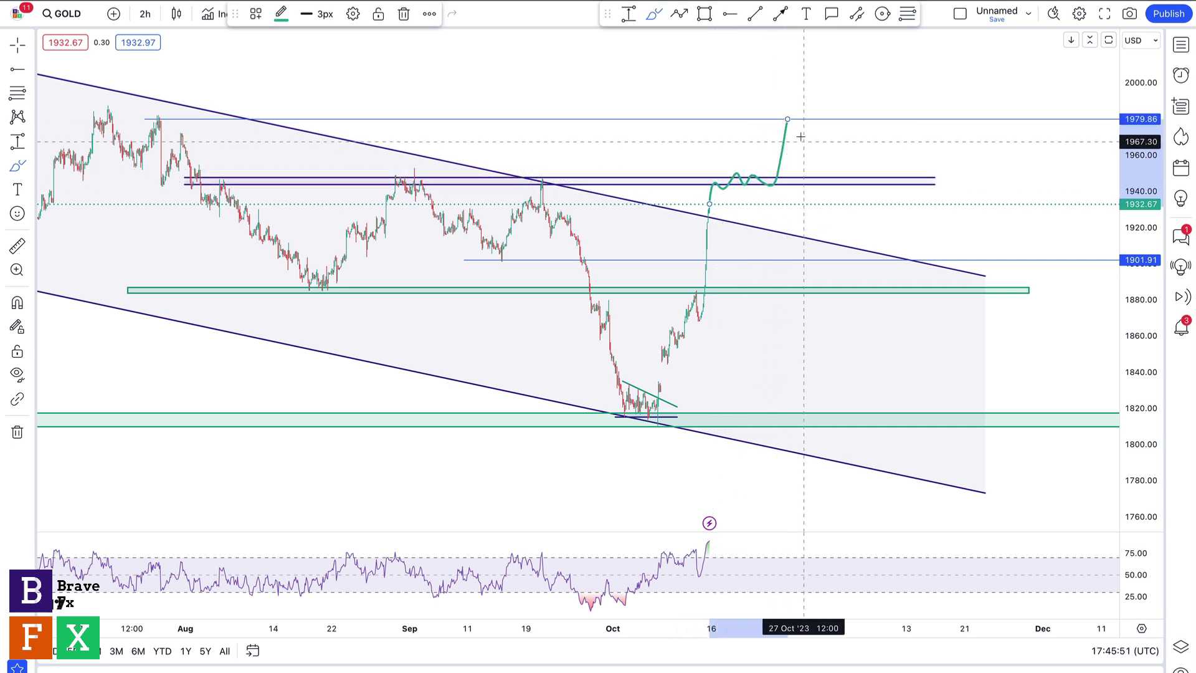
key("alt+h")
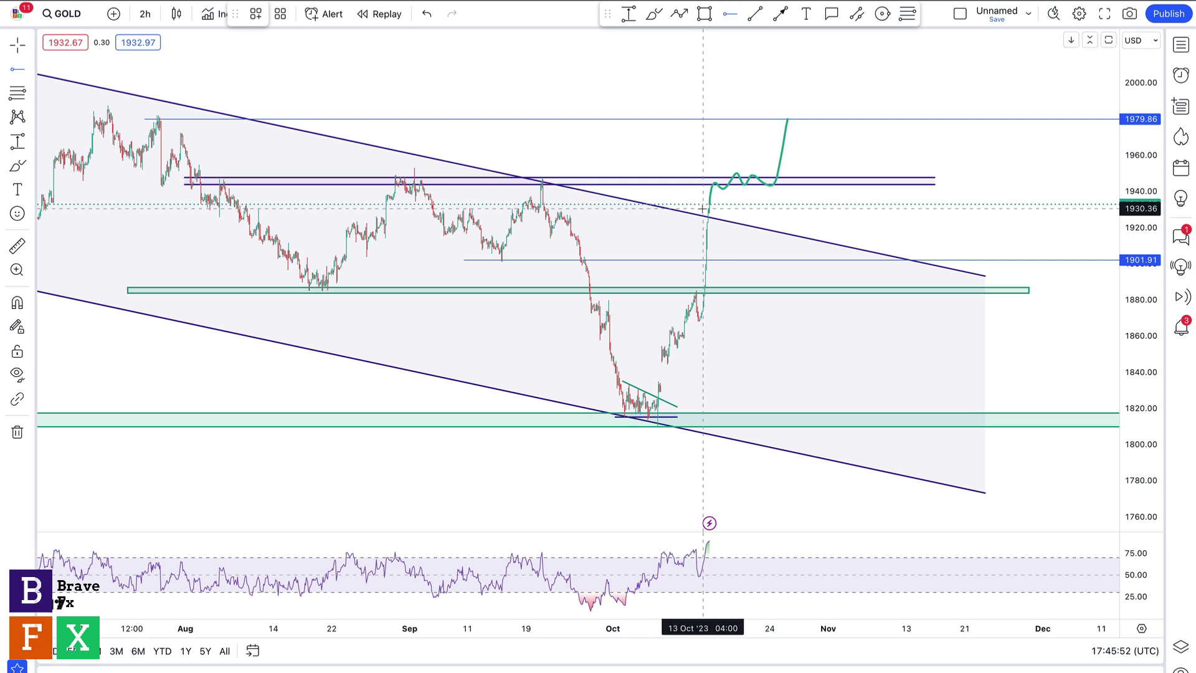
left_click(723, 168)
key("Escape")
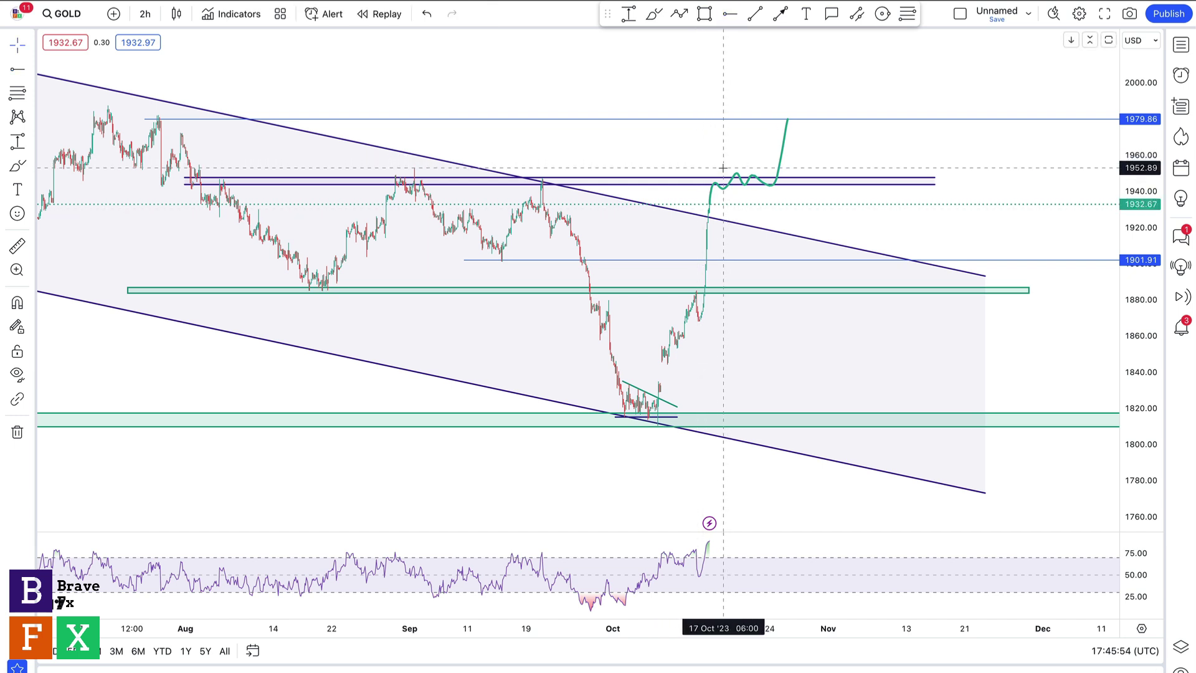
left_click(783, 148)
key("Delete")
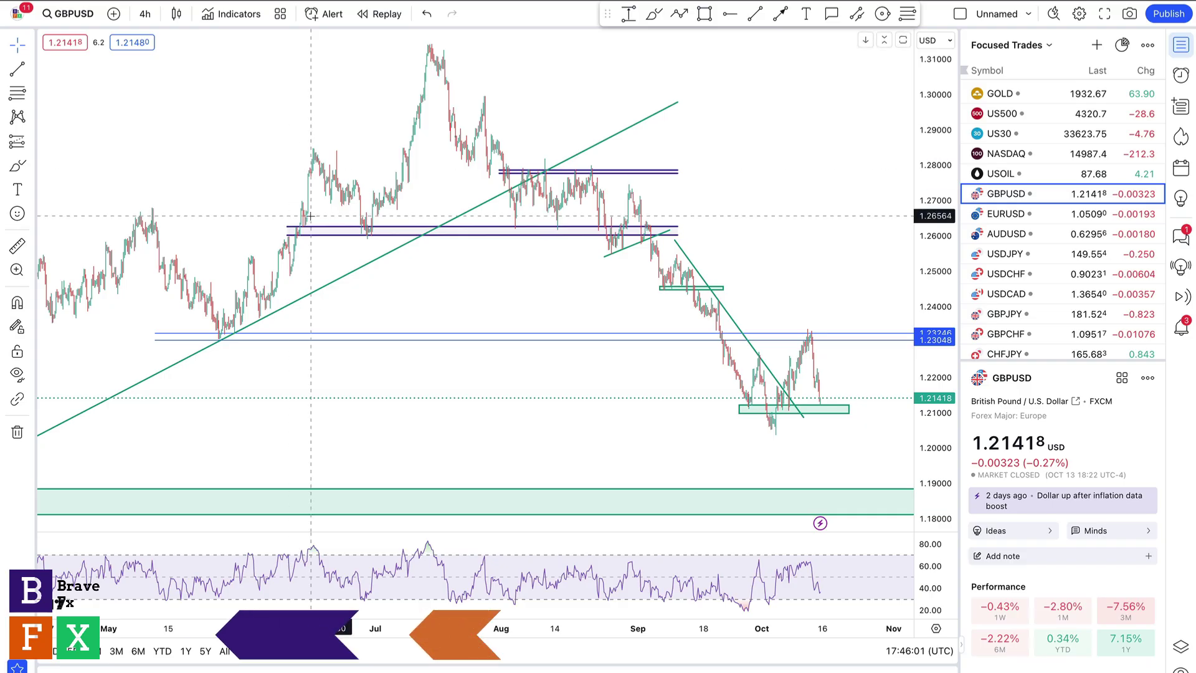
Hide the watchlist and pan the 4-hour GBPUSD chart across its 2023 zones to recent candles.
left_click_drag(484, 400, 574, 373)
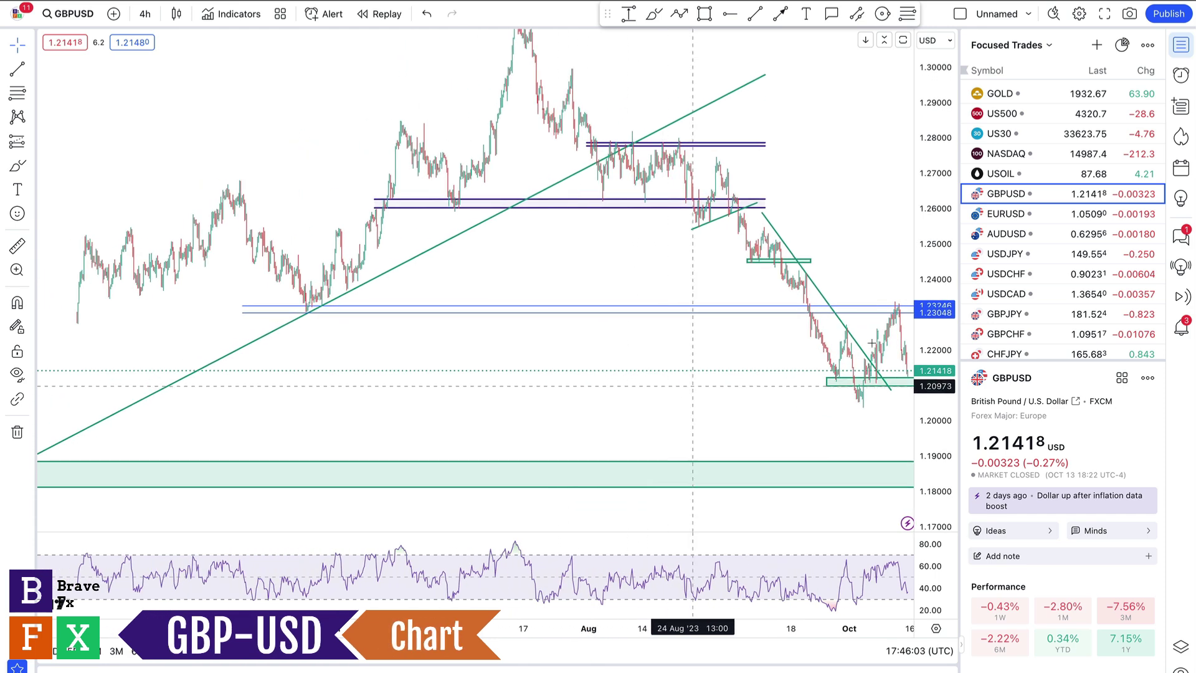
left_click(1181, 44)
left_click_drag(849, 274, 672, 270)
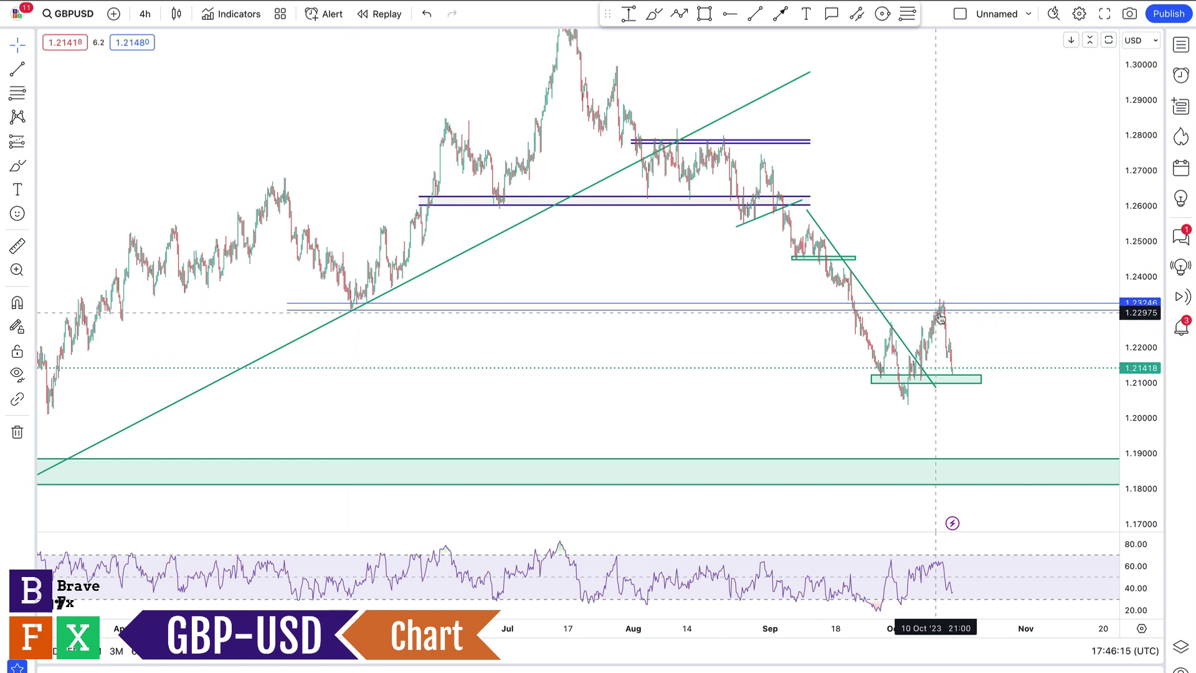
left_click_drag(940, 316, 746, 314)
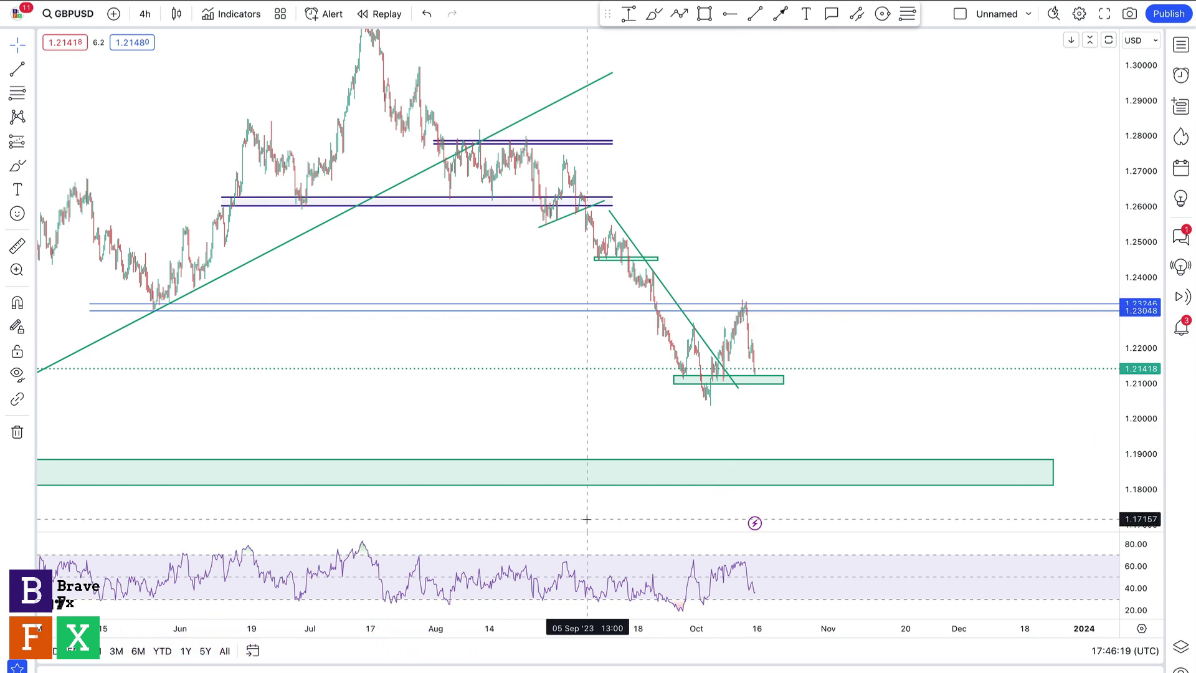
left_click_drag(530, 411, 974, 400)
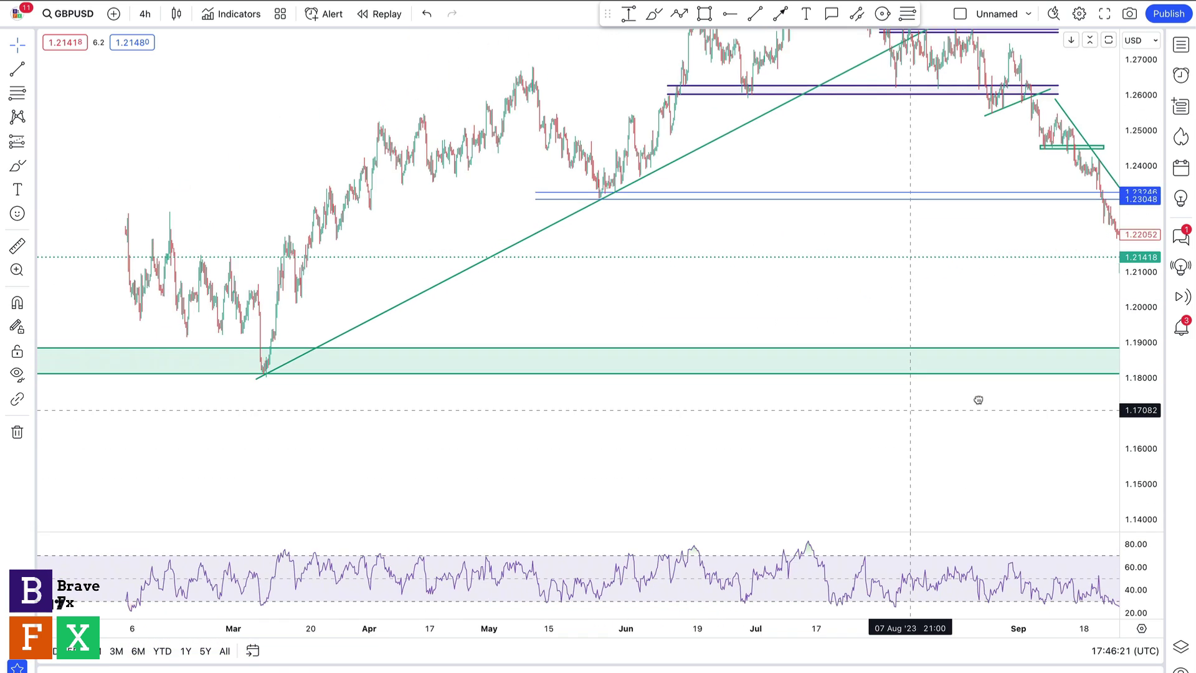
mouse_move(357, 419)
left_mouse_down()
mouse_move(886, 403)
mouse_move(932, 390)
left_mouse_up()
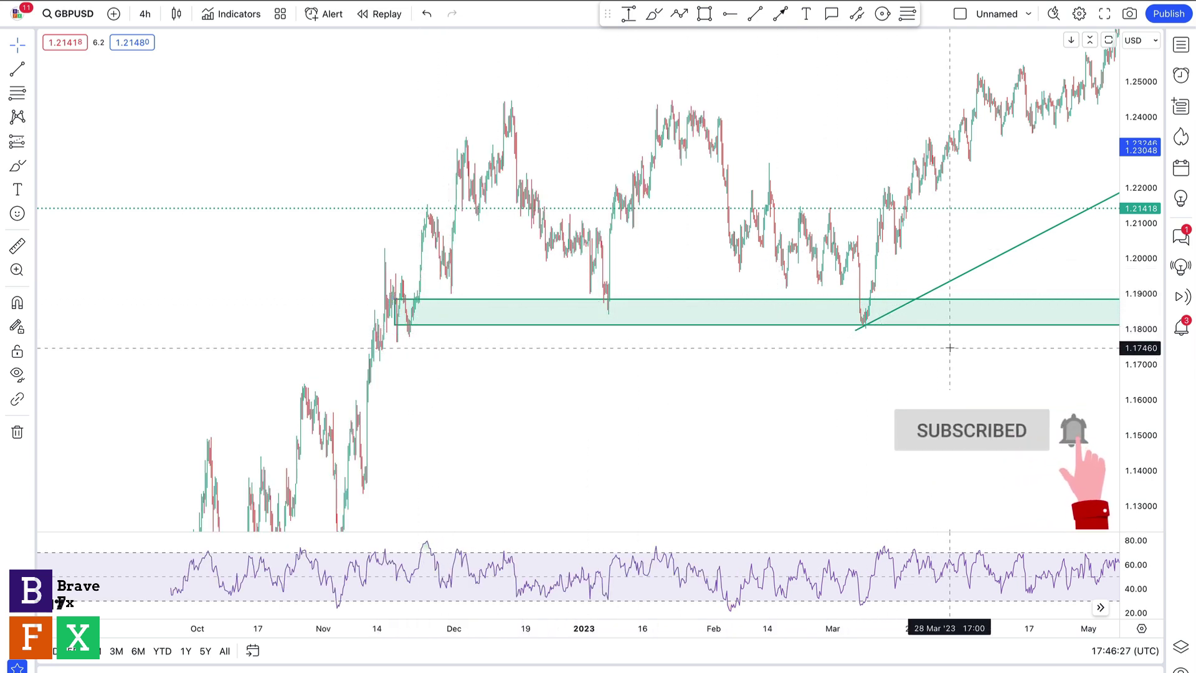
left_click_drag(948, 360, 154, 428)
left_click_drag(671, 308, 406, 321)
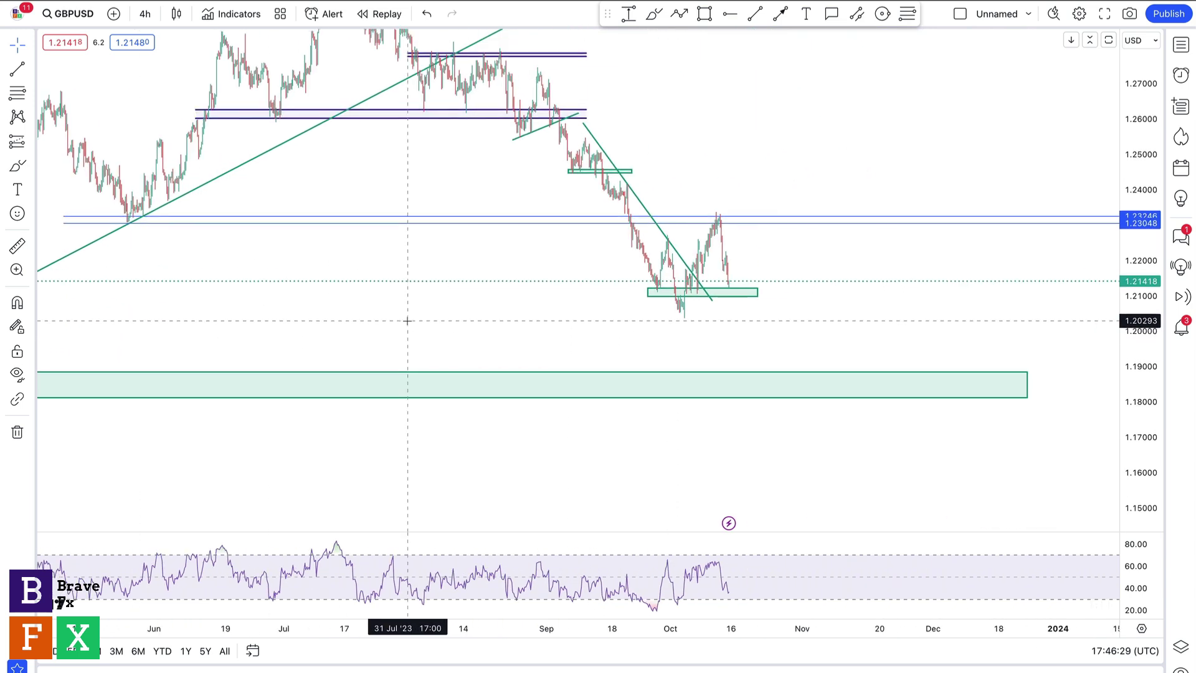
Switch GBPUSD to 2-hour and brush a path along the 1.21 zone down to about 1.196.
left_click(145, 13)
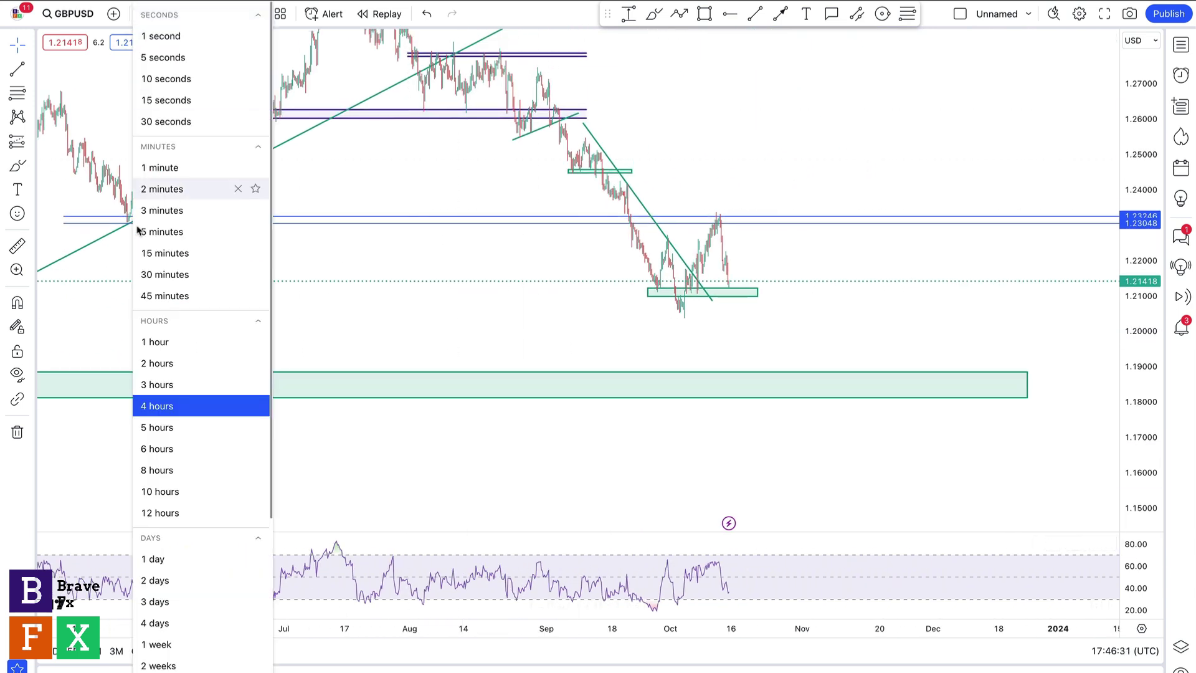
left_click(158, 365)
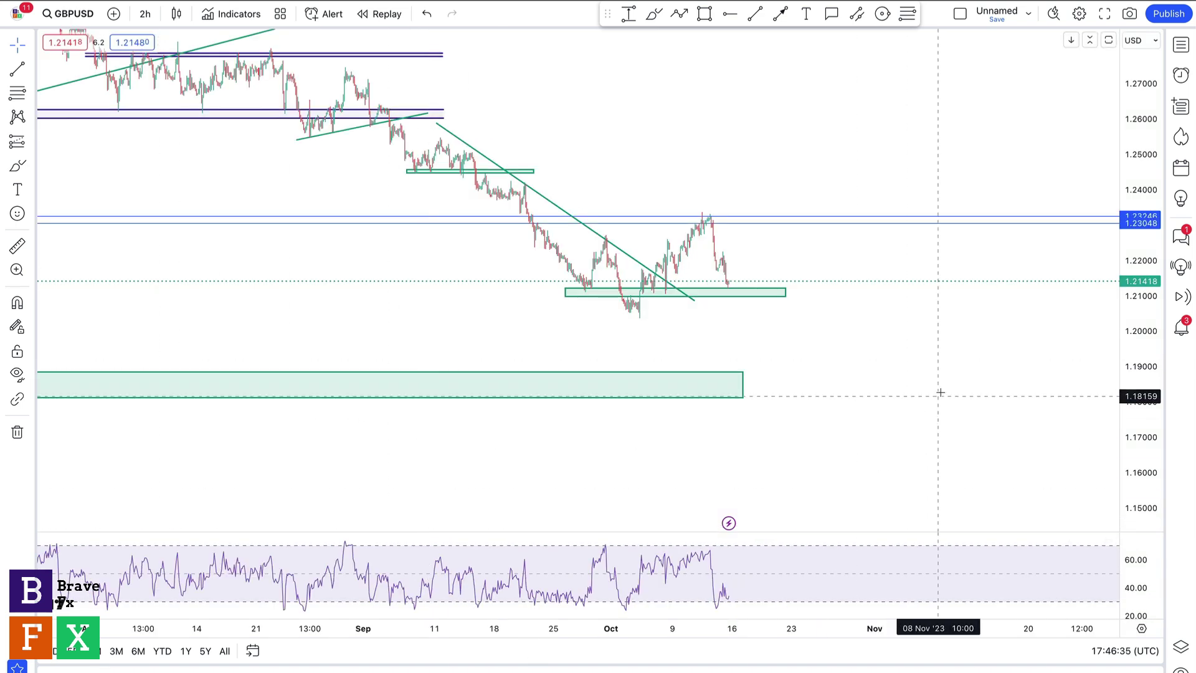
left_click(654, 14)
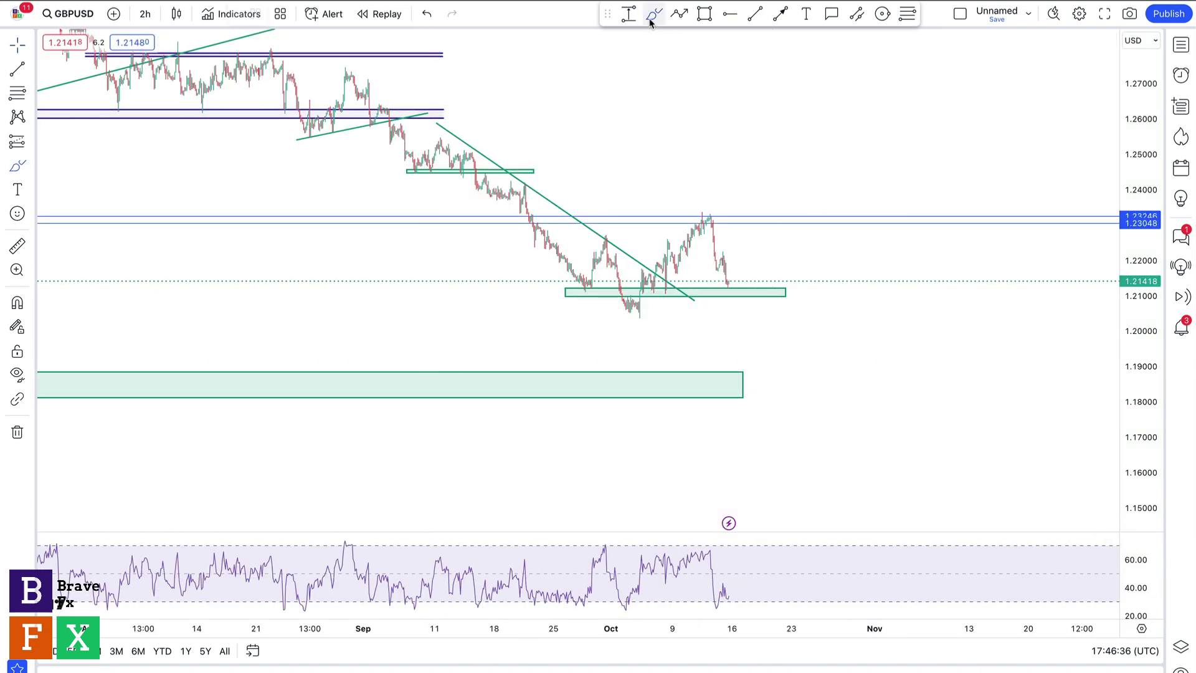
left_click(727, 287)
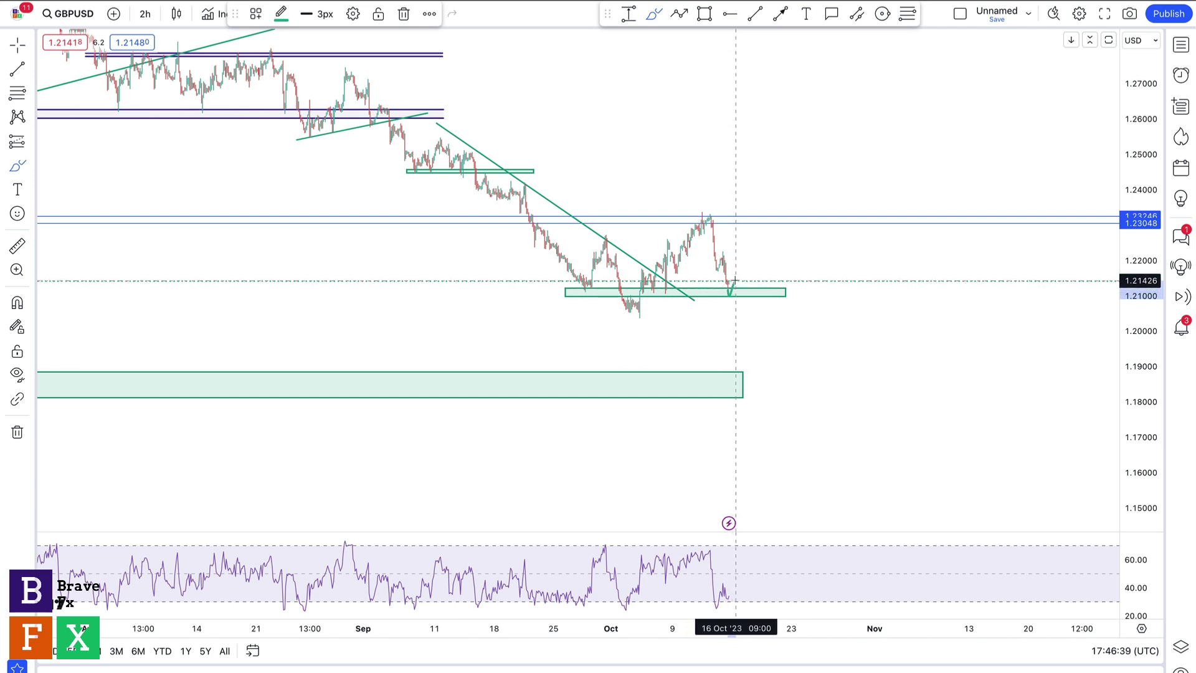
mouse_move(736, 293)
left_mouse_down()
mouse_move(753, 283)
mouse_move(763, 344)
left_mouse_up()
mouse_move(549, 609)
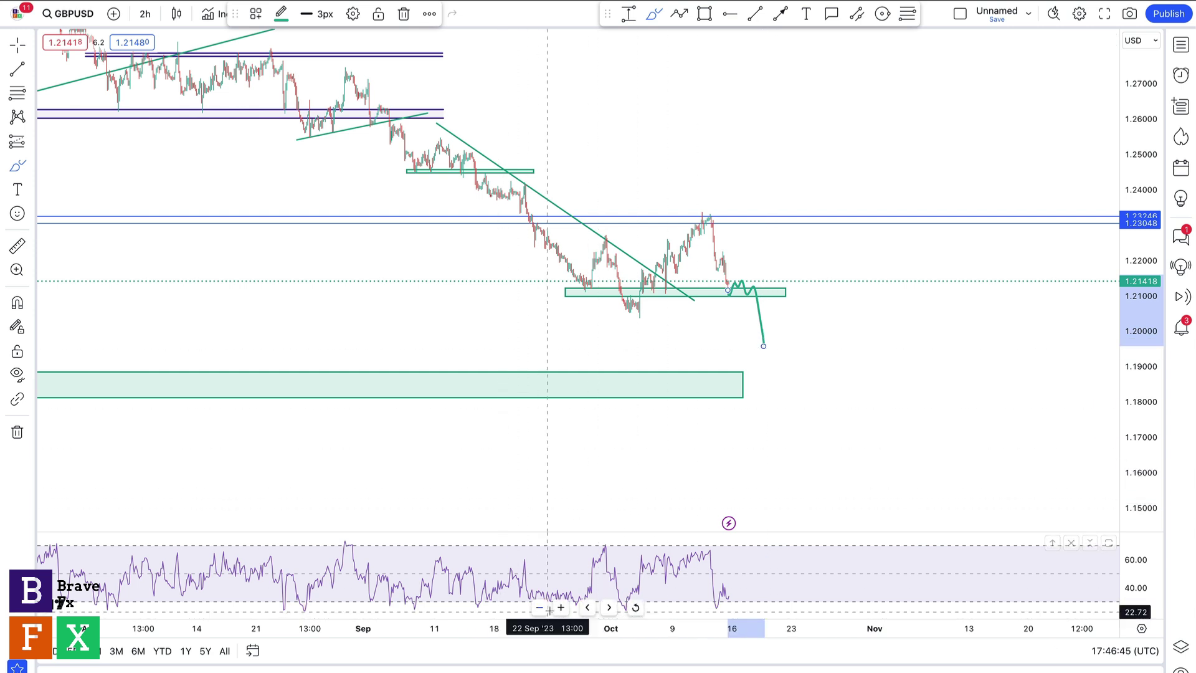
scroll(548, 609, "up", 3)
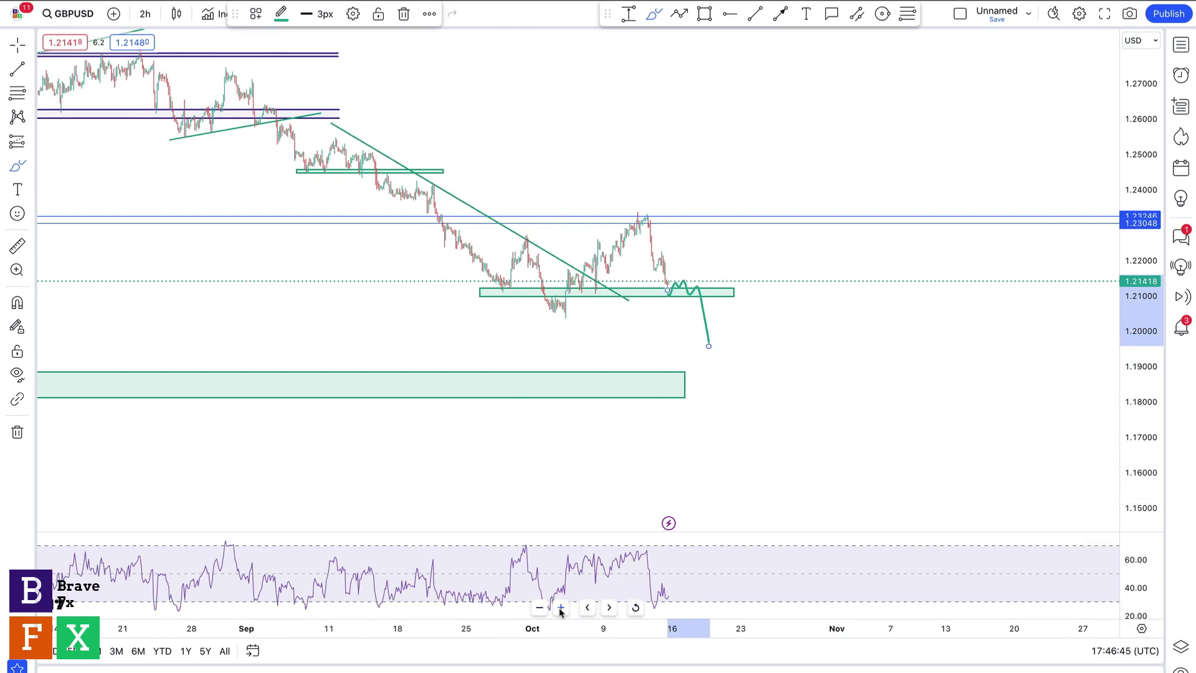
Add horizontal rays at 1.20860, 1.21418 and 1.18461, and extend the lower 1.181–1.188 zone rightward.
left_click(730, 19)
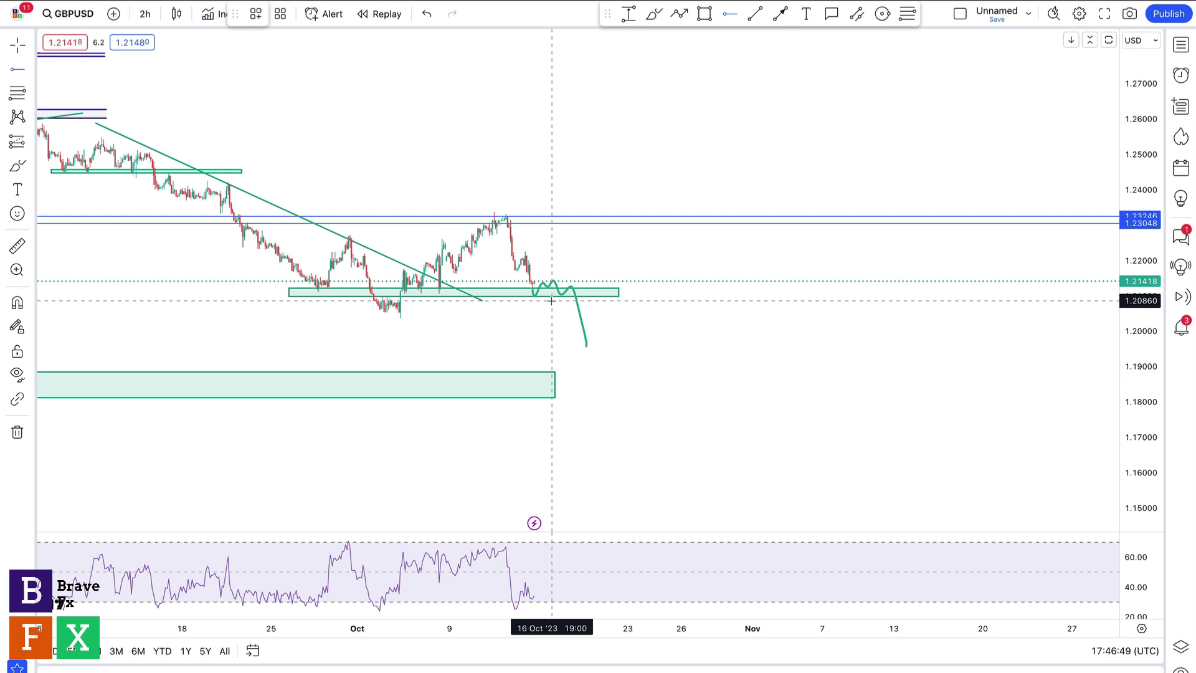
left_click(551, 300)
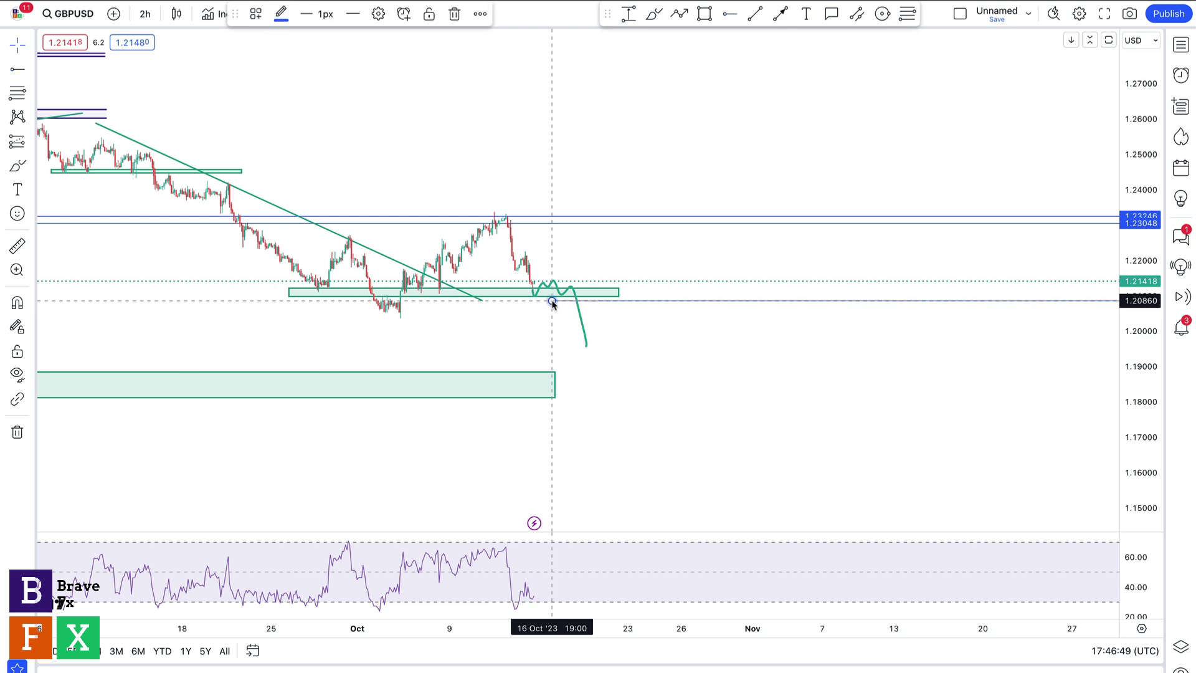
left_click(730, 19)
left_click(555, 278)
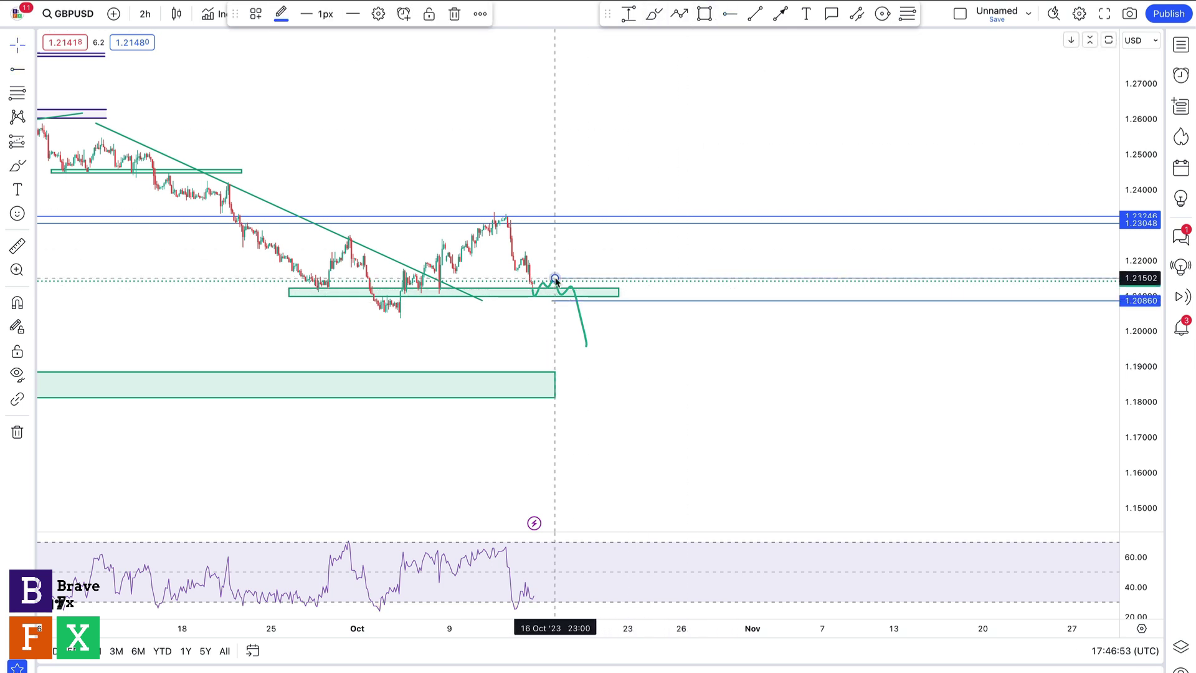
left_click(730, 13)
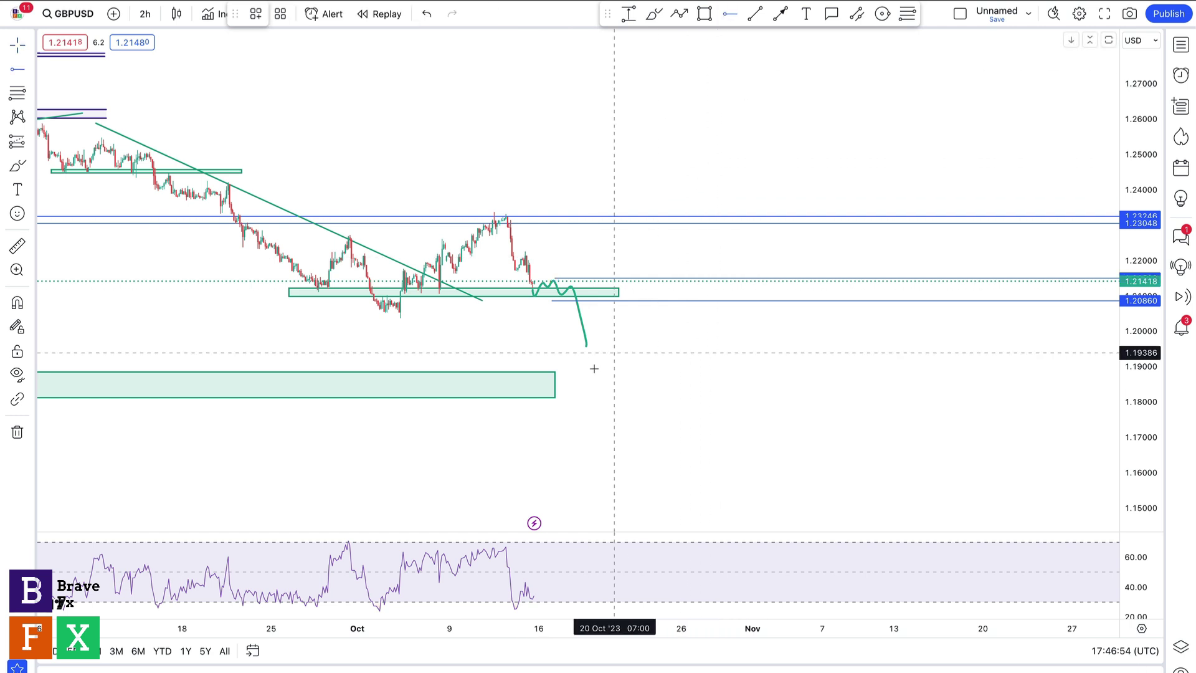
left_click(545, 386)
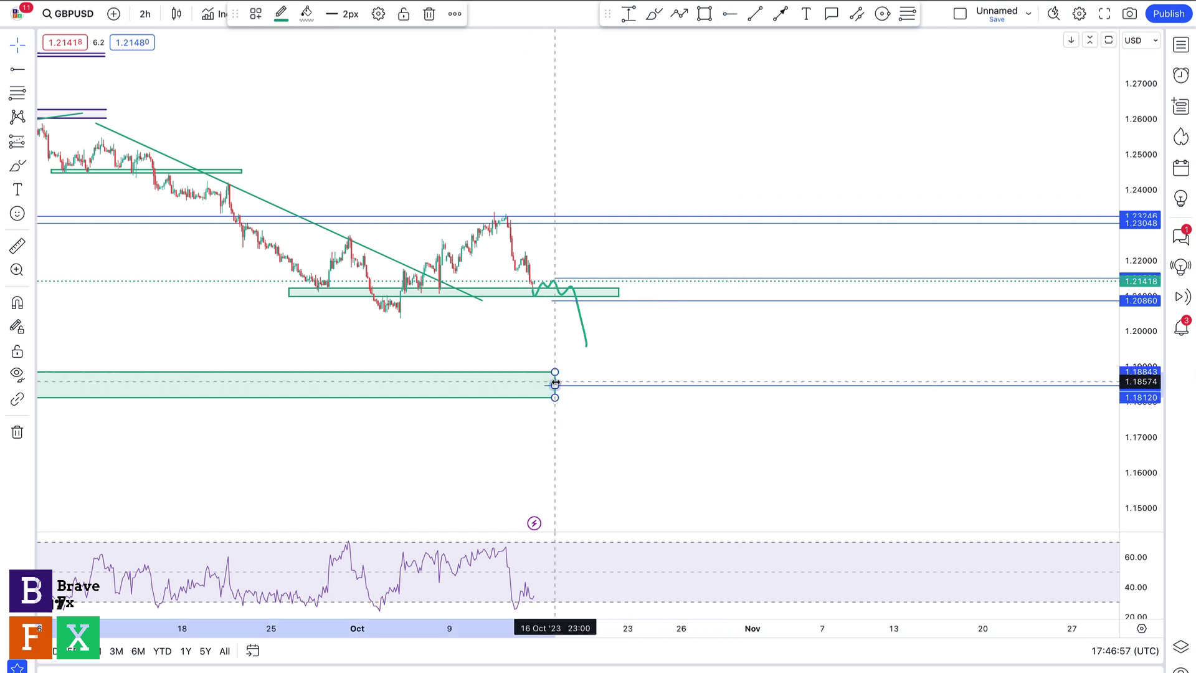
left_click_drag(554, 384, 675, 385)
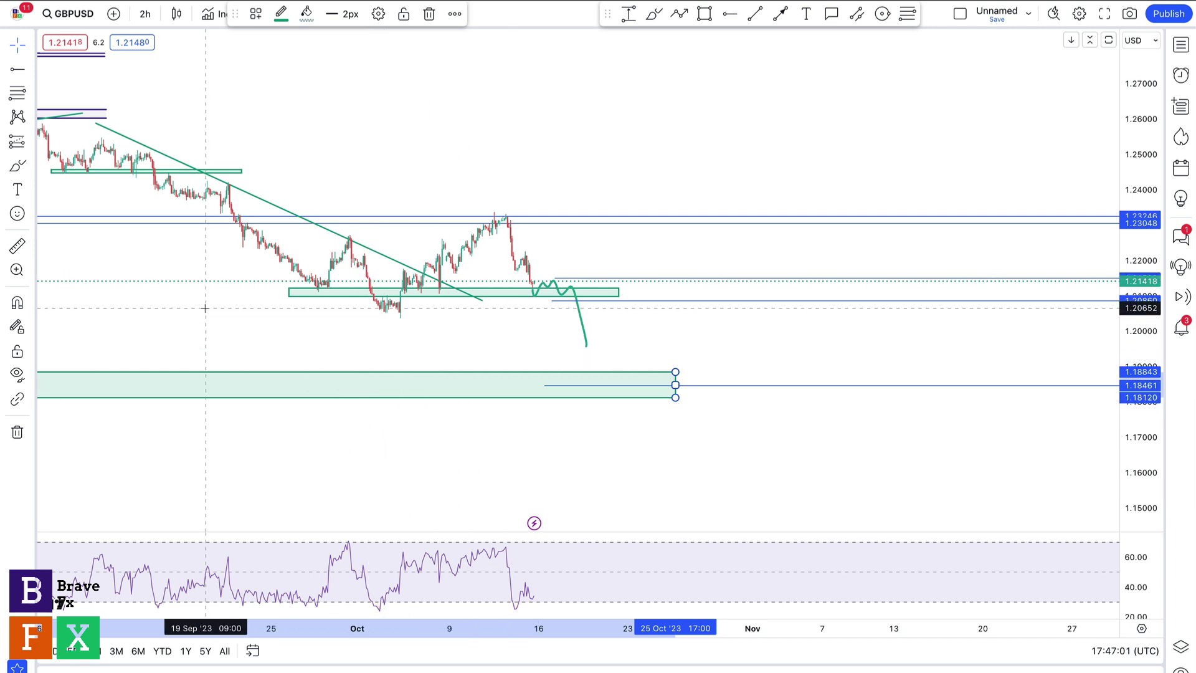
left_click_drag(205, 308, 443, 351)
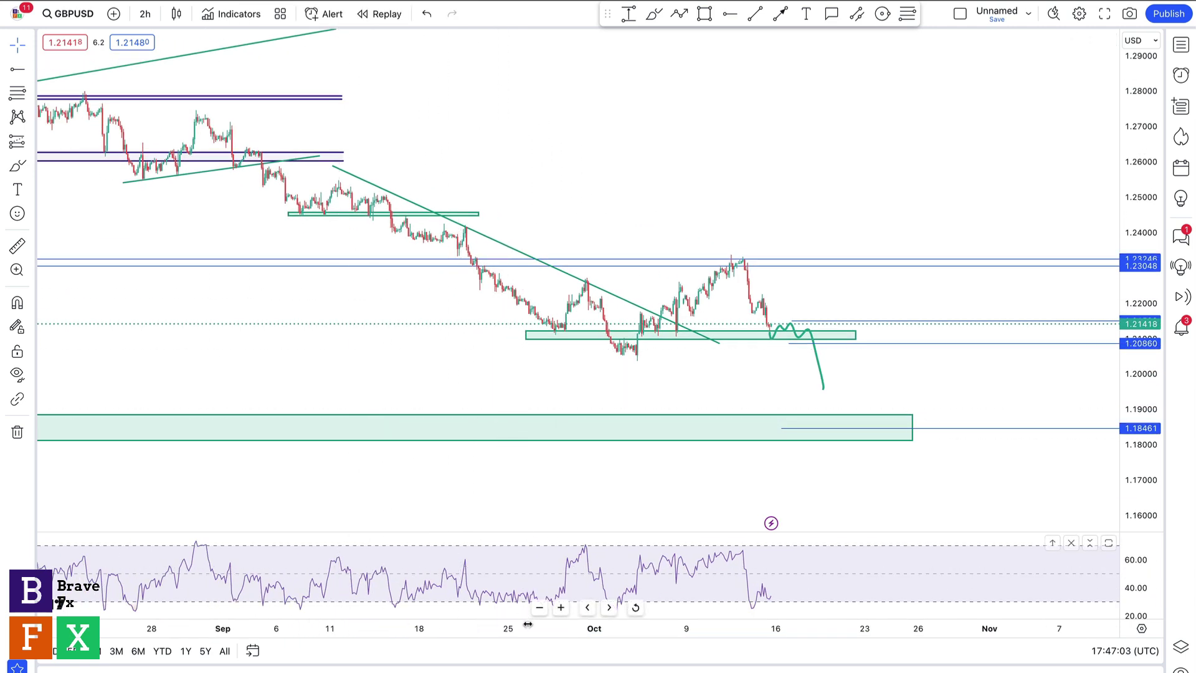
Zoom out and pan GBPUSD, then delete the green bearish brush stroke near 18 Oct.
left_click(539, 608)
left_click(540, 608)
left_click(539, 608)
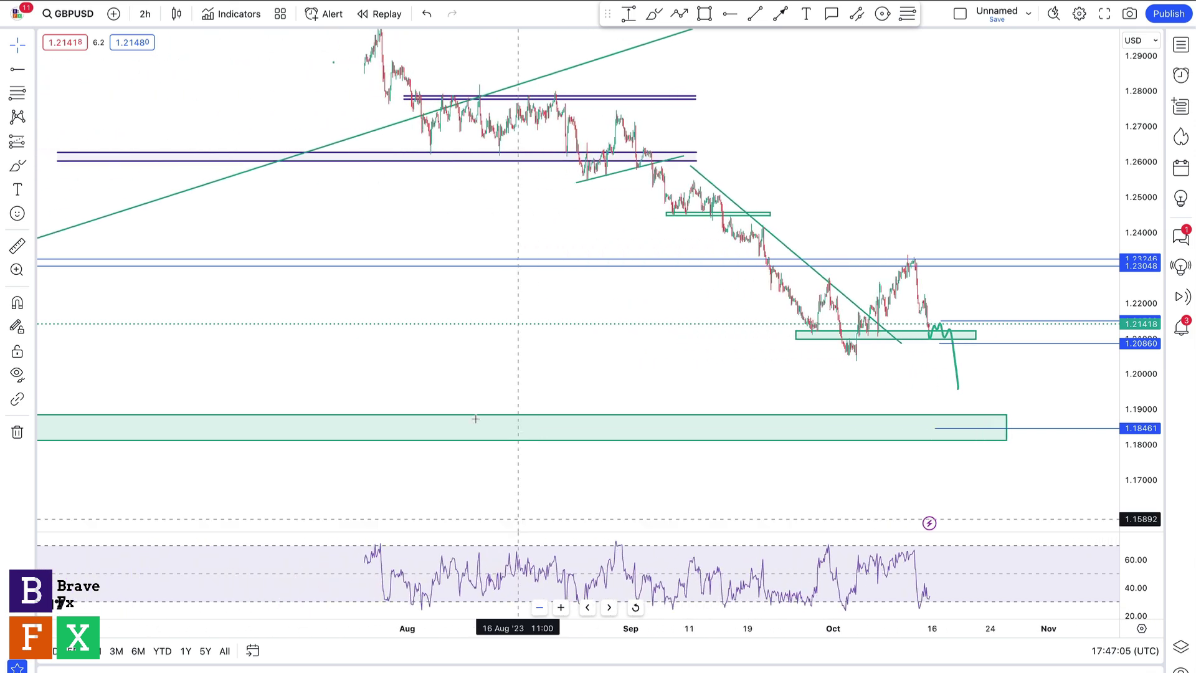
left_click_drag(437, 270, 411, 342)
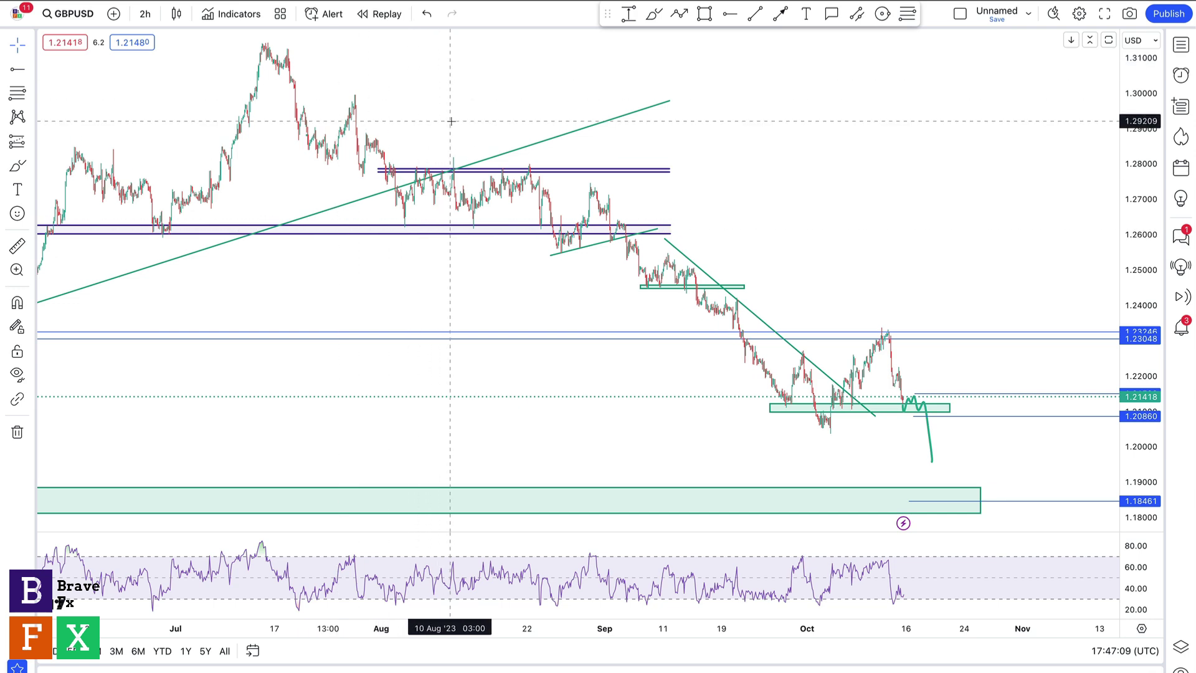
left_click_drag(853, 178, 601, 134)
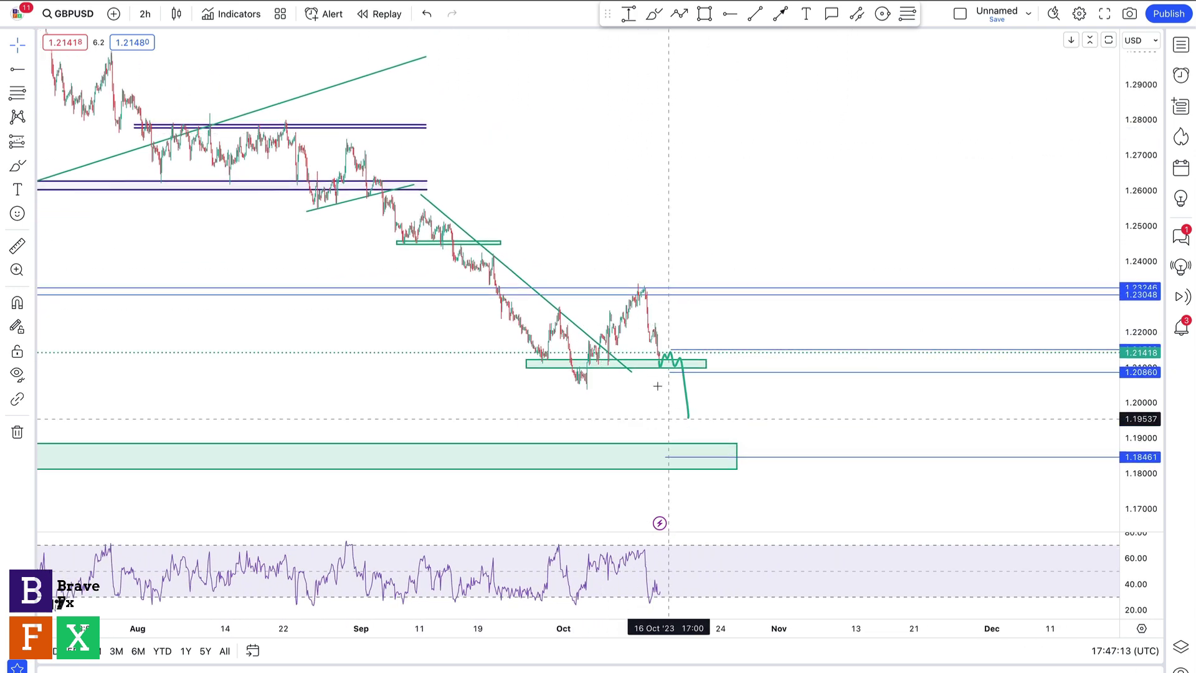
left_click(631, 369)
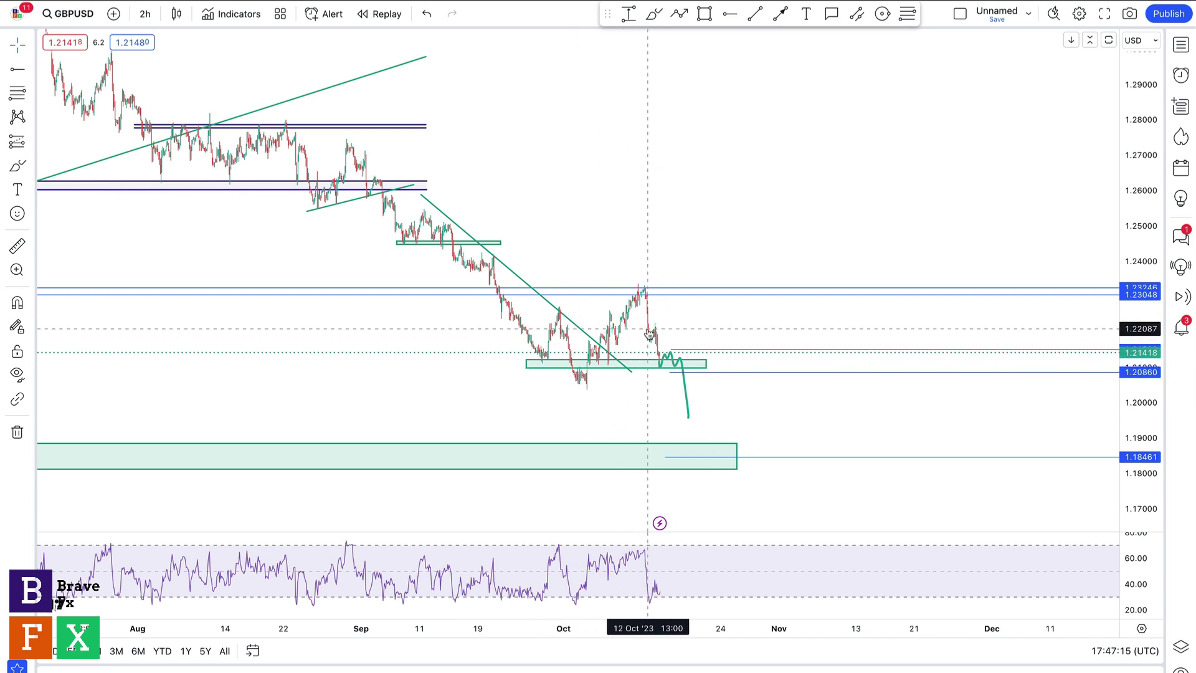
left_click(664, 372)
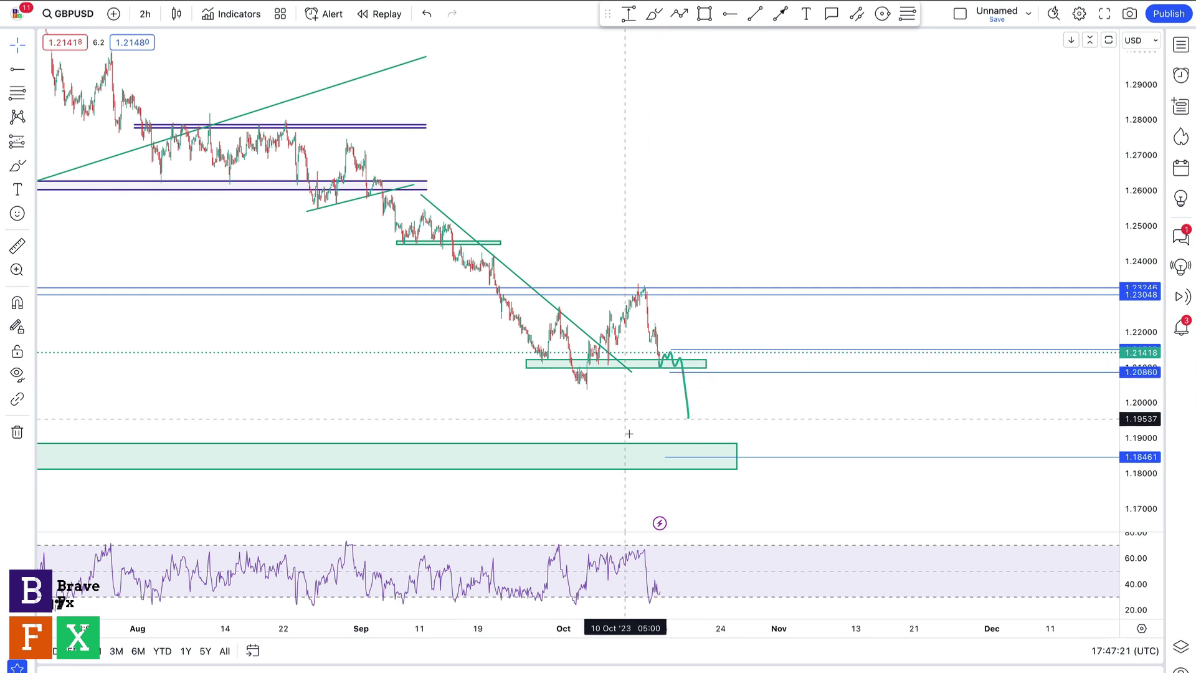
left_click(687, 386)
key("Delete")
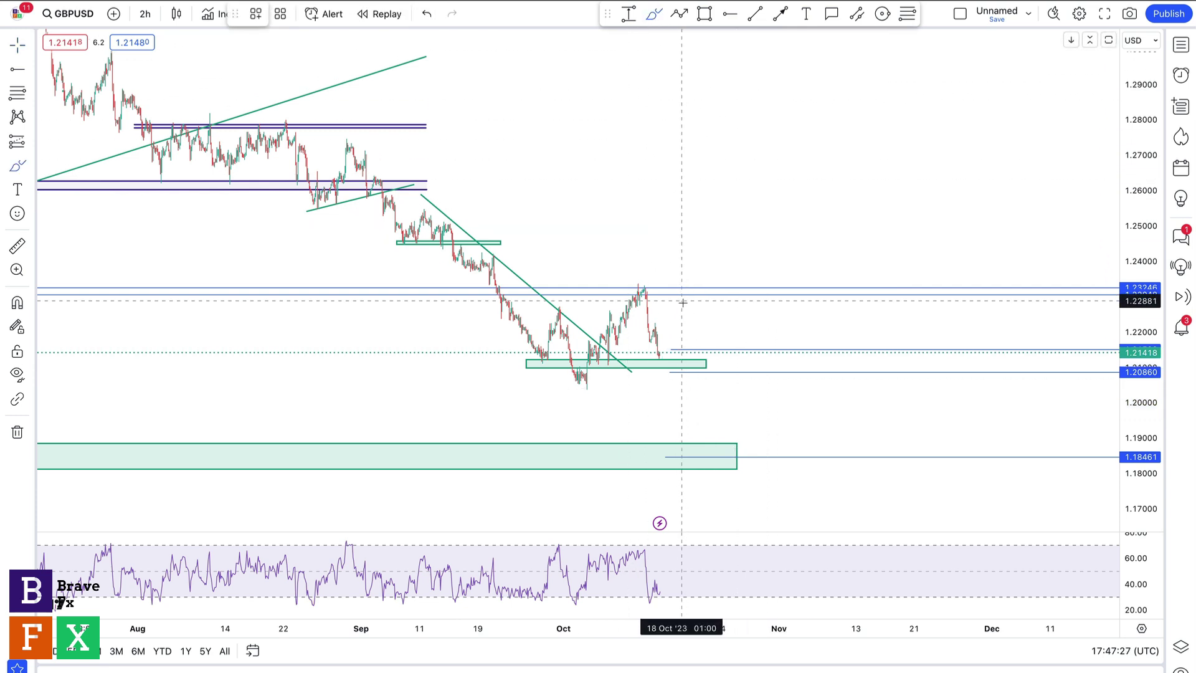
Draw a bullish brush path on GBPUSD rising from the green zone past 1.26.
left_click(660, 358)
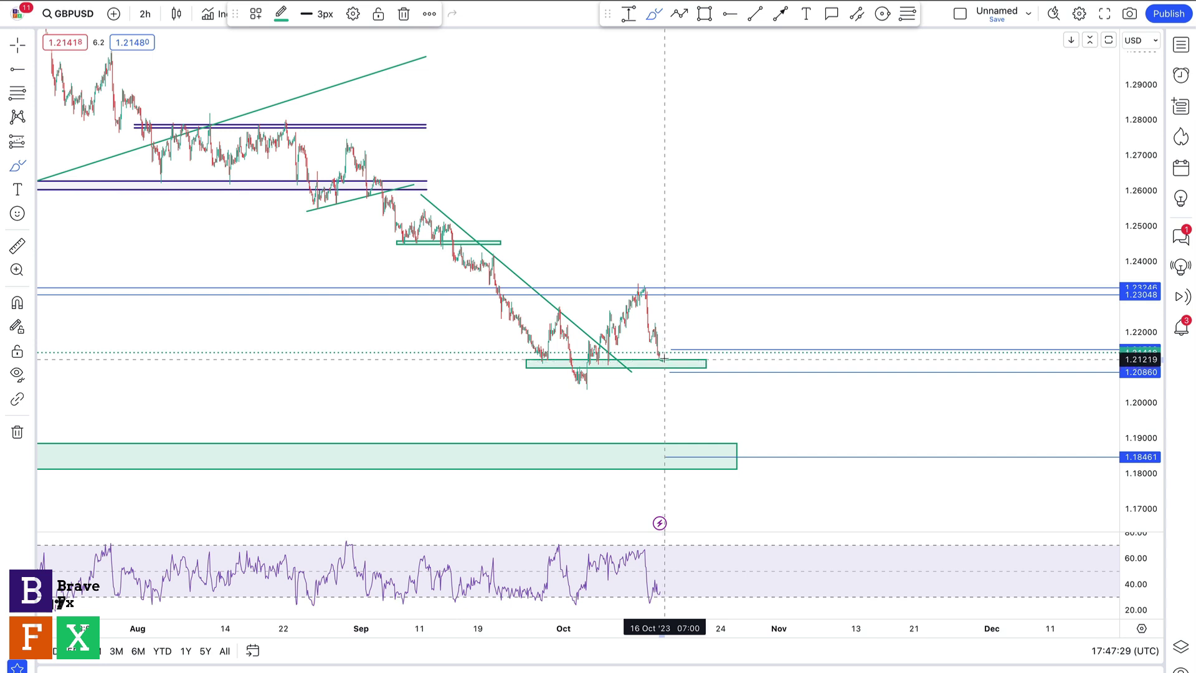
mouse_move(678, 317)
left_mouse_down()
mouse_move(714, 241)
mouse_move(747, 317)
mouse_move(840, 161)
left_mouse_up()
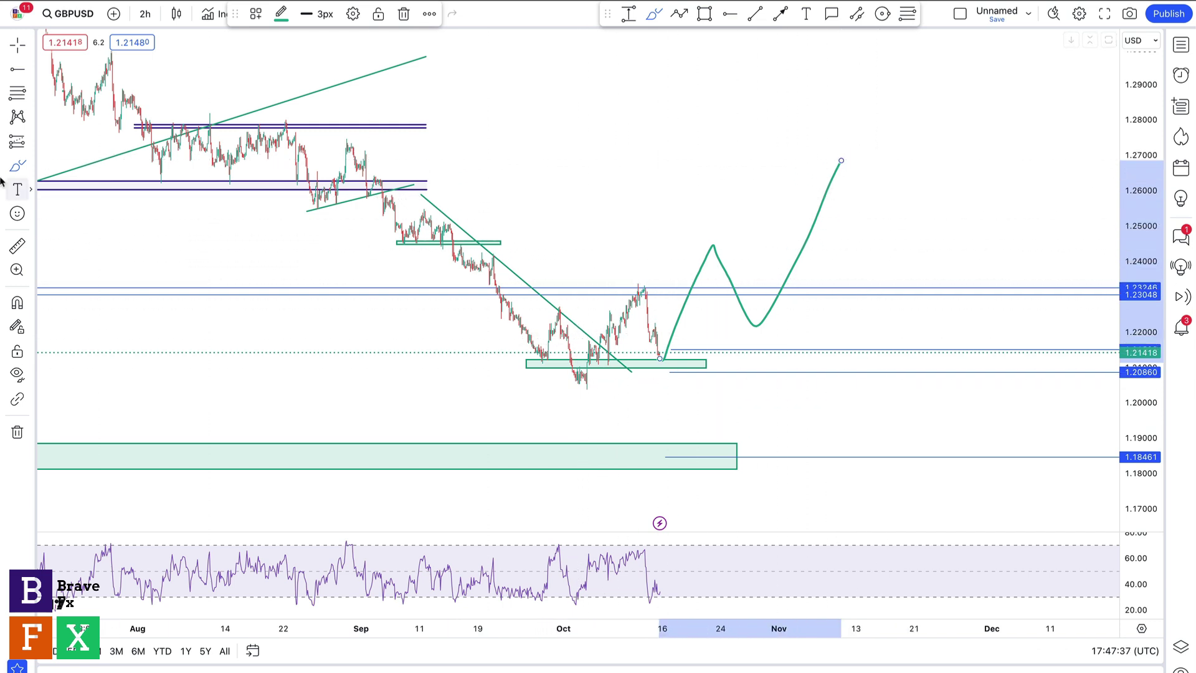
left_click_drag(150, 238, 272, 286)
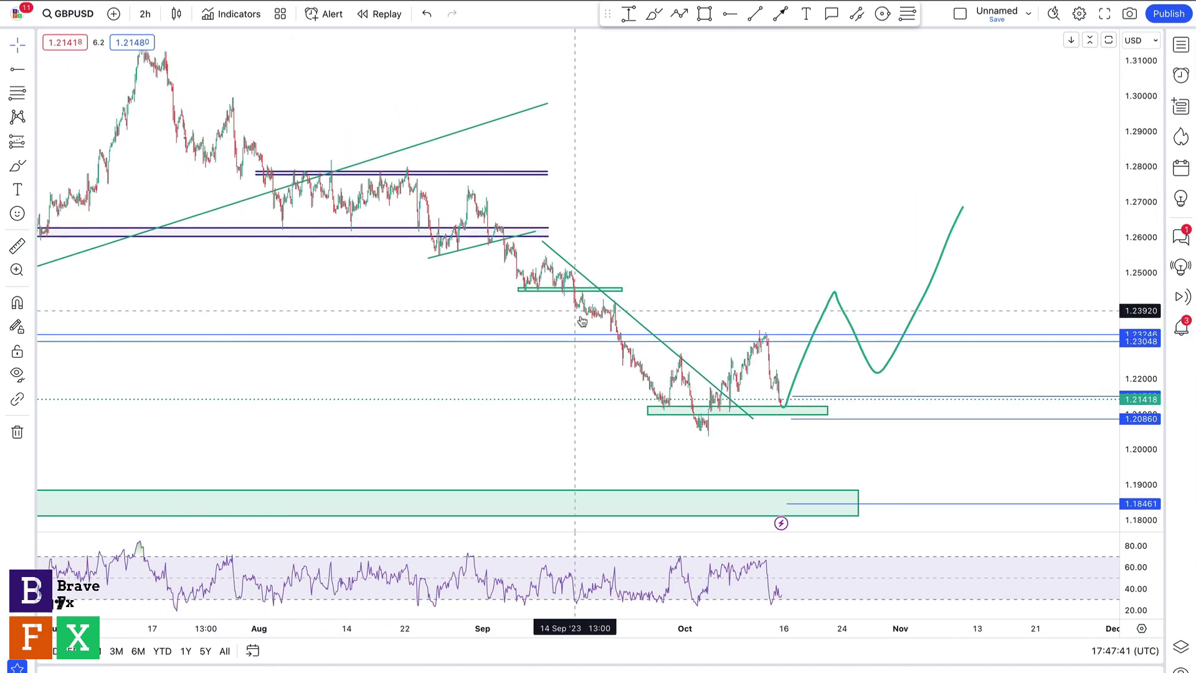
left_click_drag(739, 273, 574, 259)
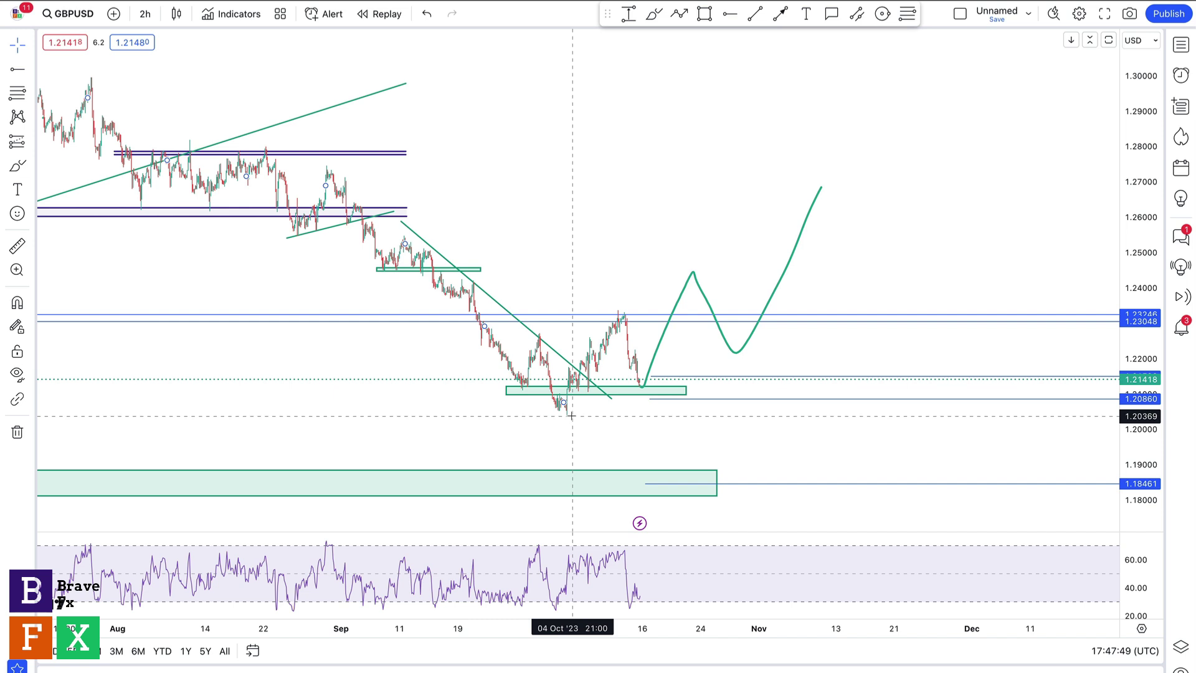
Select the bullish projection curve, after briefly selecting and releasing the green zone.
left_click(528, 396)
left_click(562, 408)
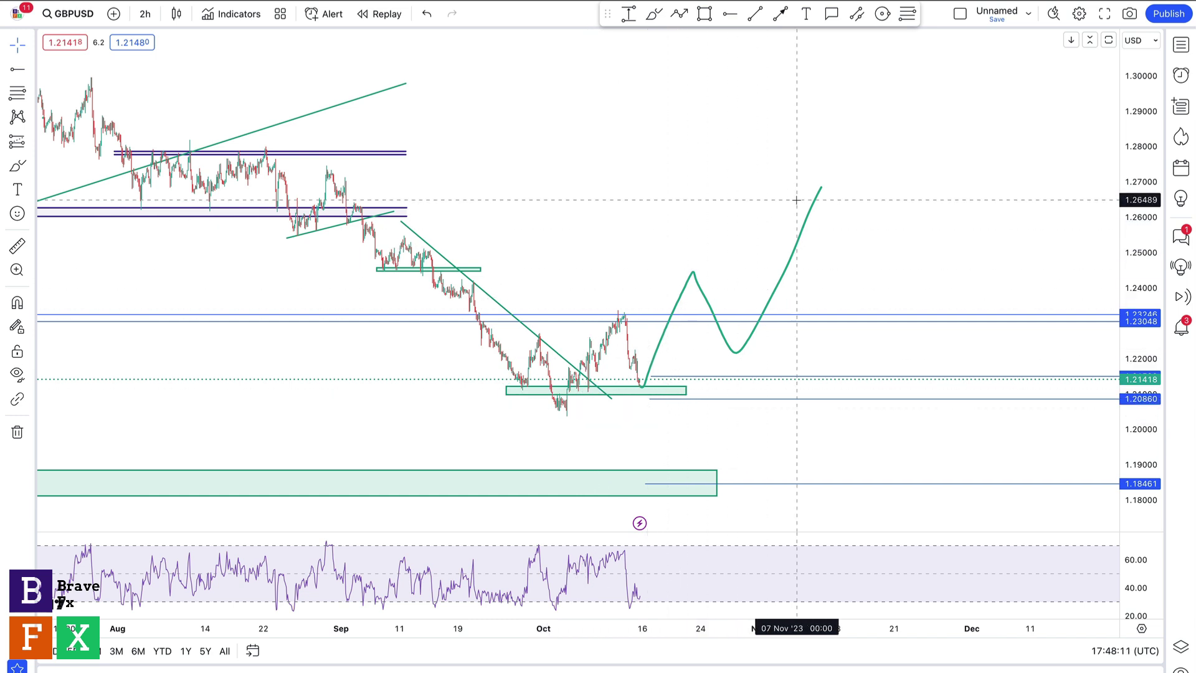
left_click_drag(650, 205, 685, 238)
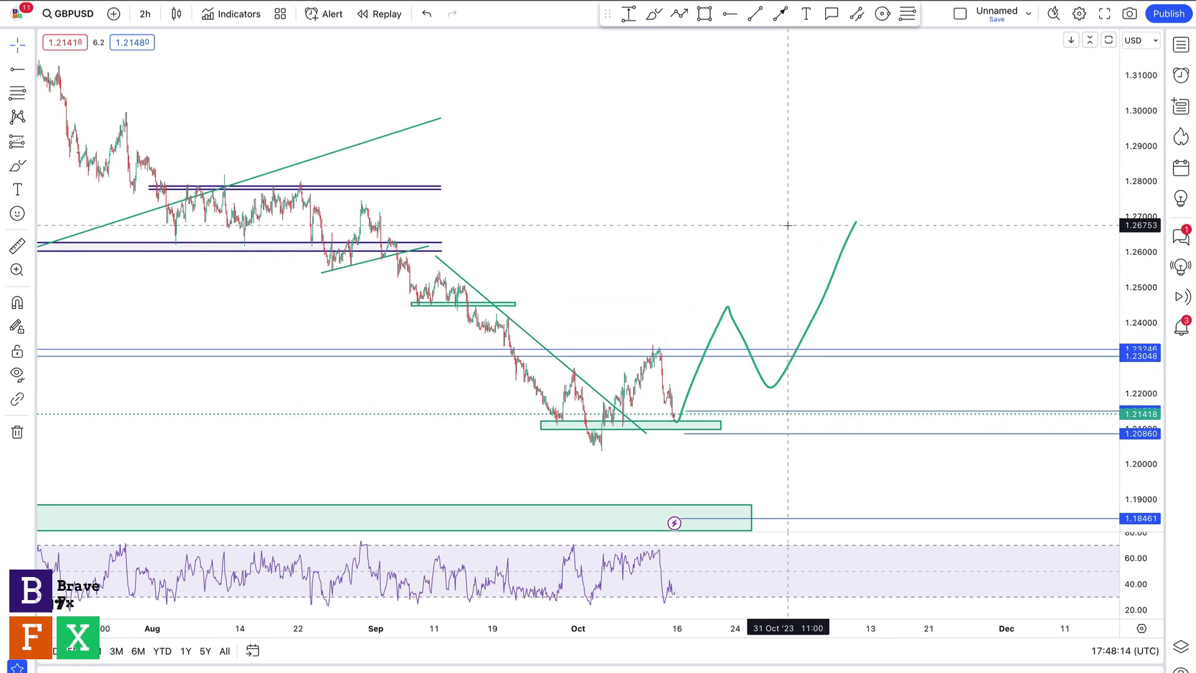
left_click(729, 309)
Delete the bullish curve and draw a bearish brush path dropping below the green zone.
key("Delete")
left_click_drag(729, 309, 632, 217)
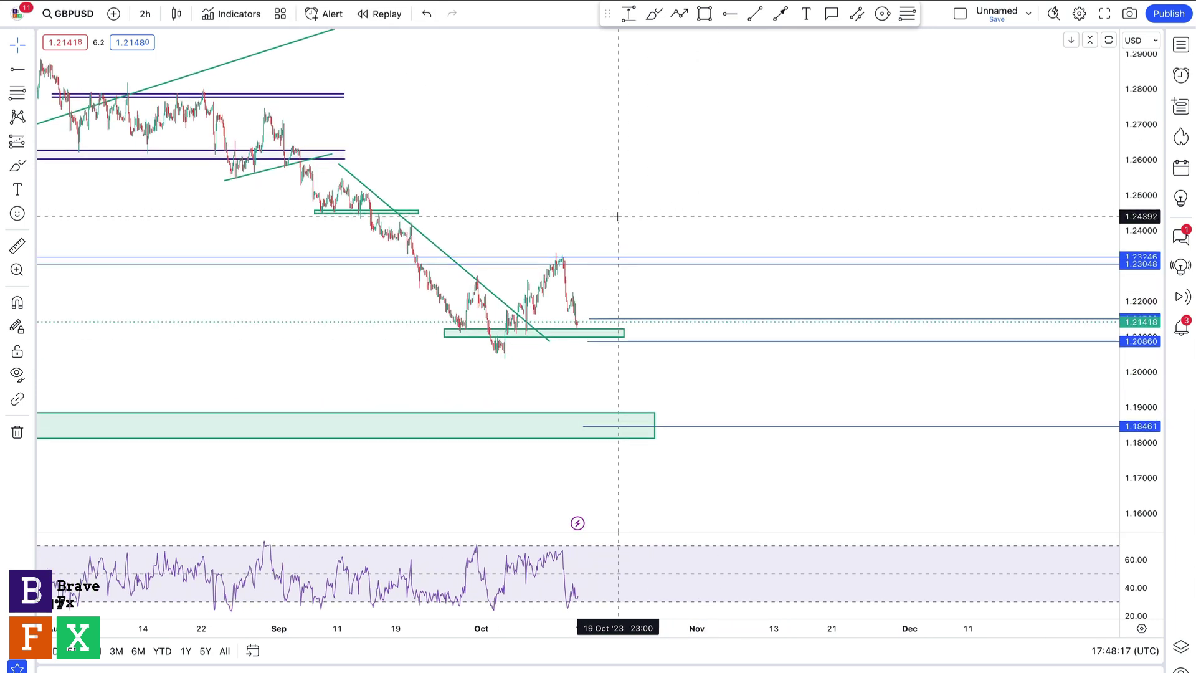
left_click(653, 19)
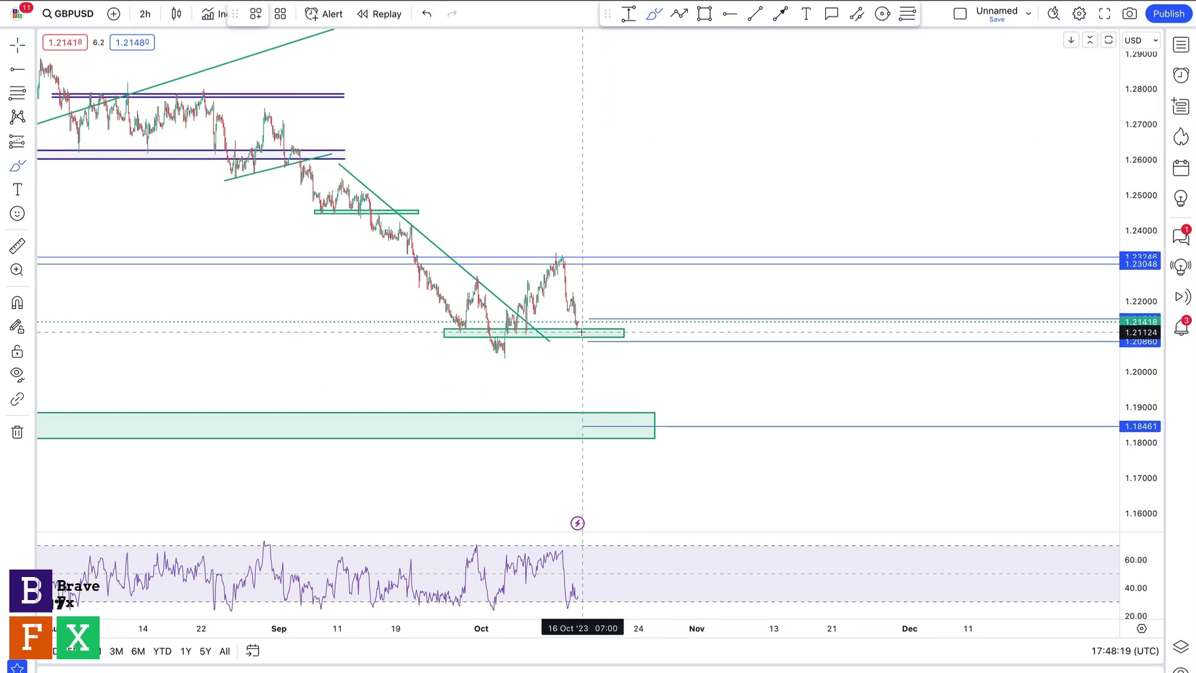
mouse_move(578, 335)
left_mouse_down()
mouse_move(614, 322)
mouse_move(636, 397)
left_mouse_up()
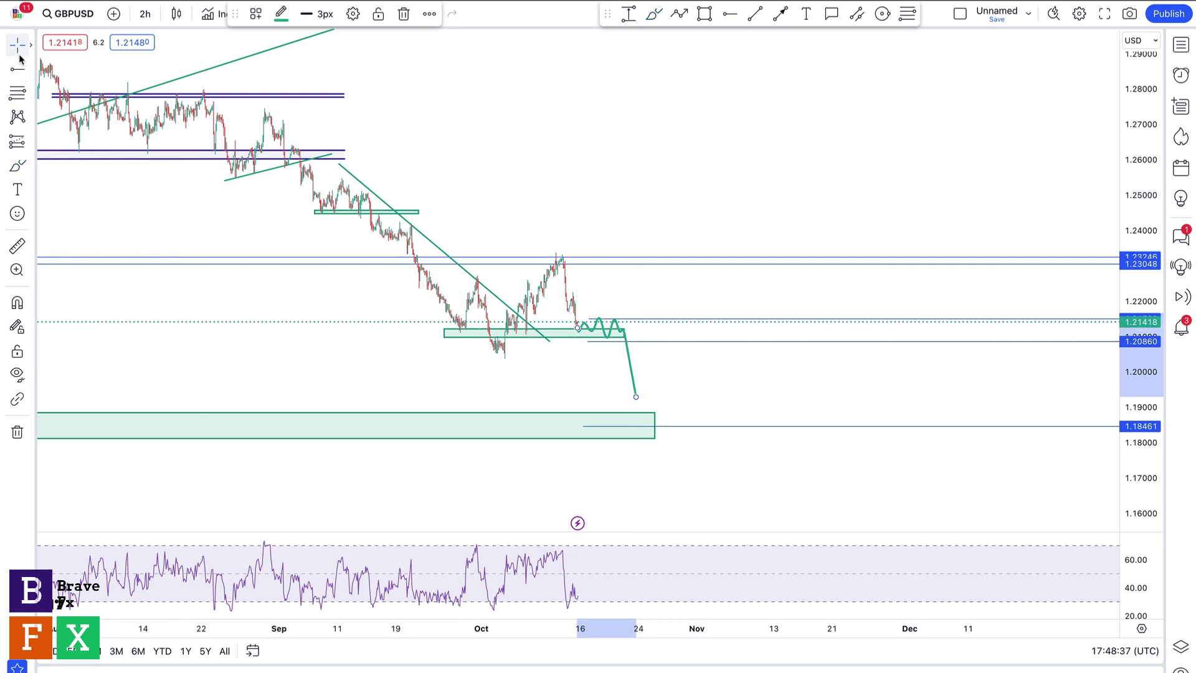
left_click_drag(349, 274, 505, 313)
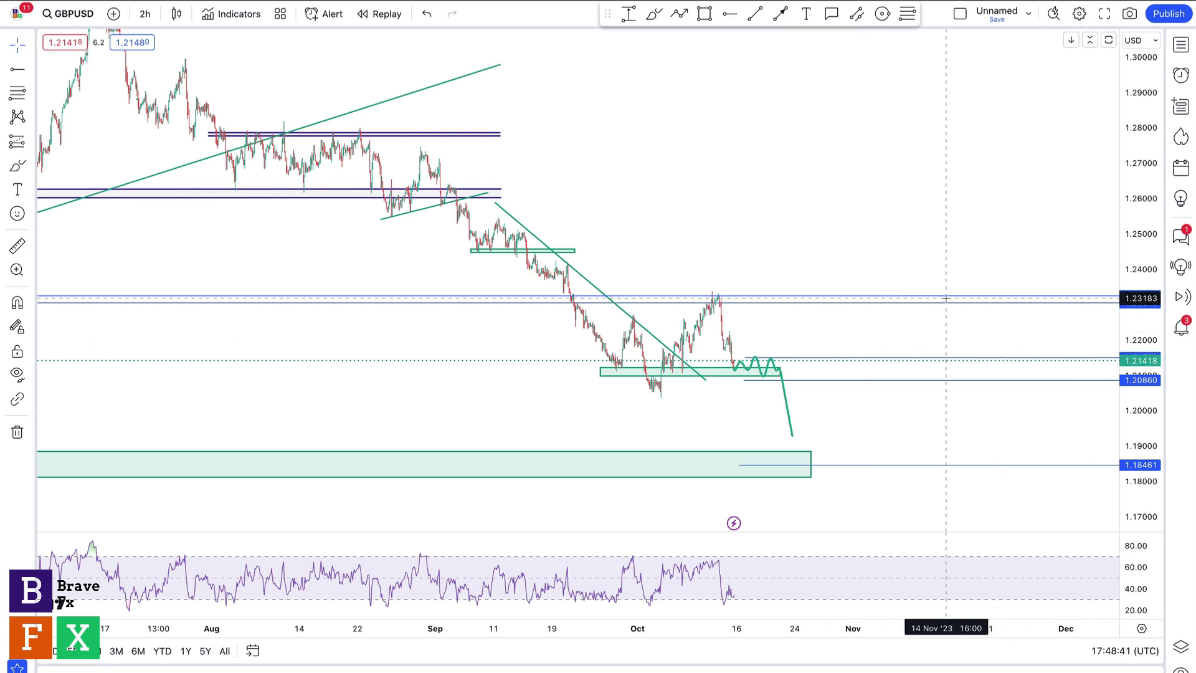
left_click_drag(940, 278, 851, 274)
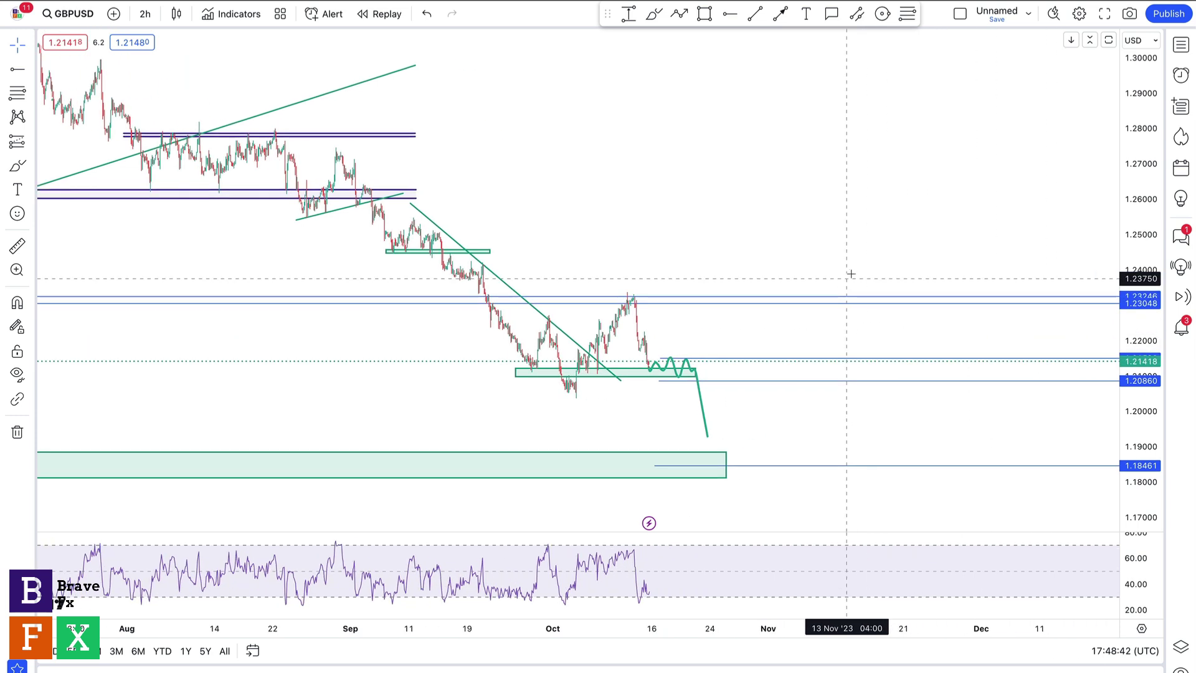
Sketch and discard a bounce stroke from the lower zone, then switch to the NASDAQ daily chart.
left_click(654, 14)
mouse_move(720, 467)
left_mouse_down()
mouse_move(707, 461)
mouse_move(726, 471)
mouse_move(759, 427)
mouse_move(810, 402)
mouse_move(886, 307)
left_mouse_up()
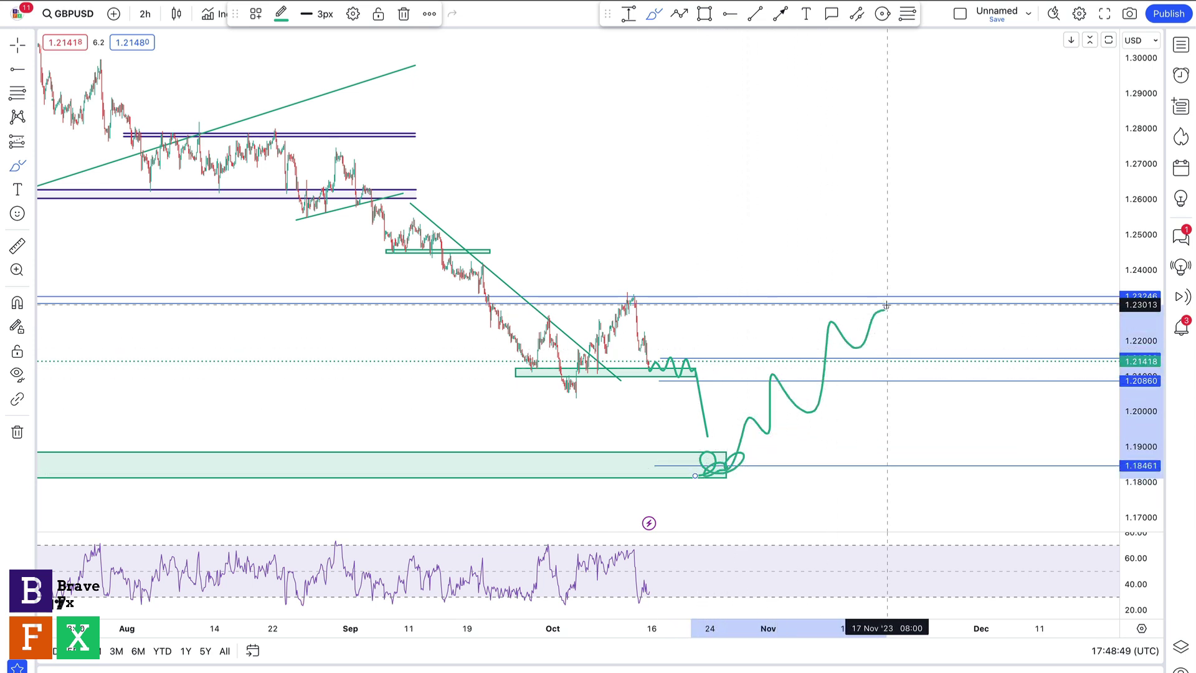
key("Delete")
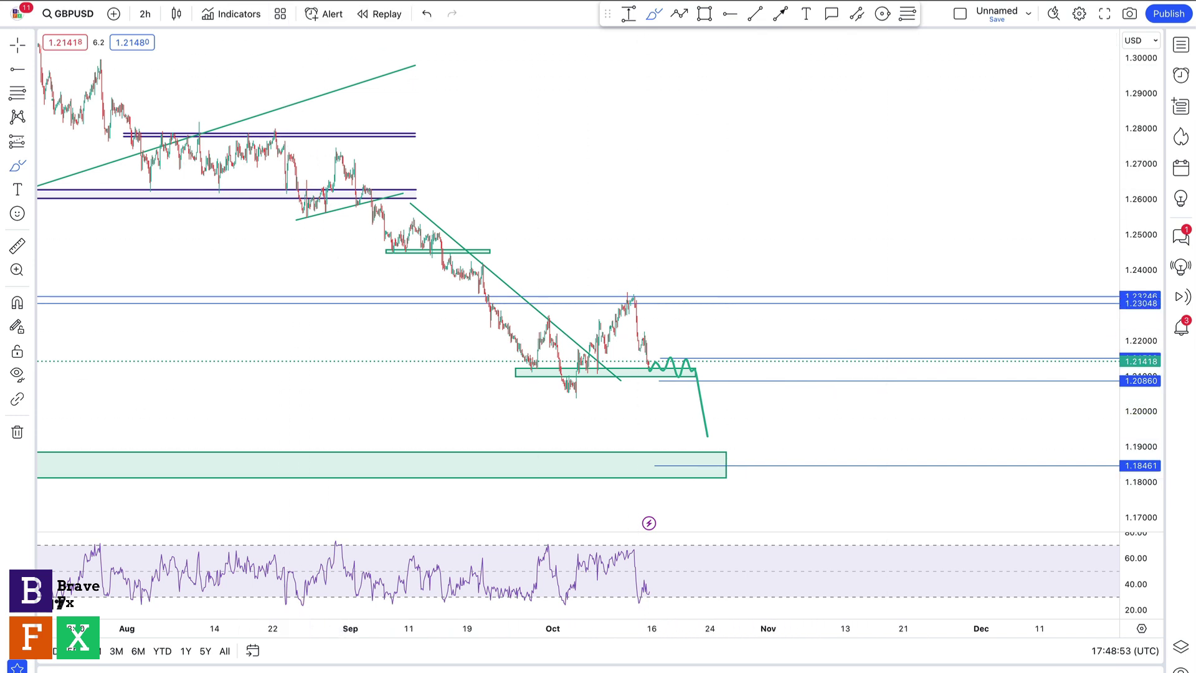
key("ctrl+Tab")
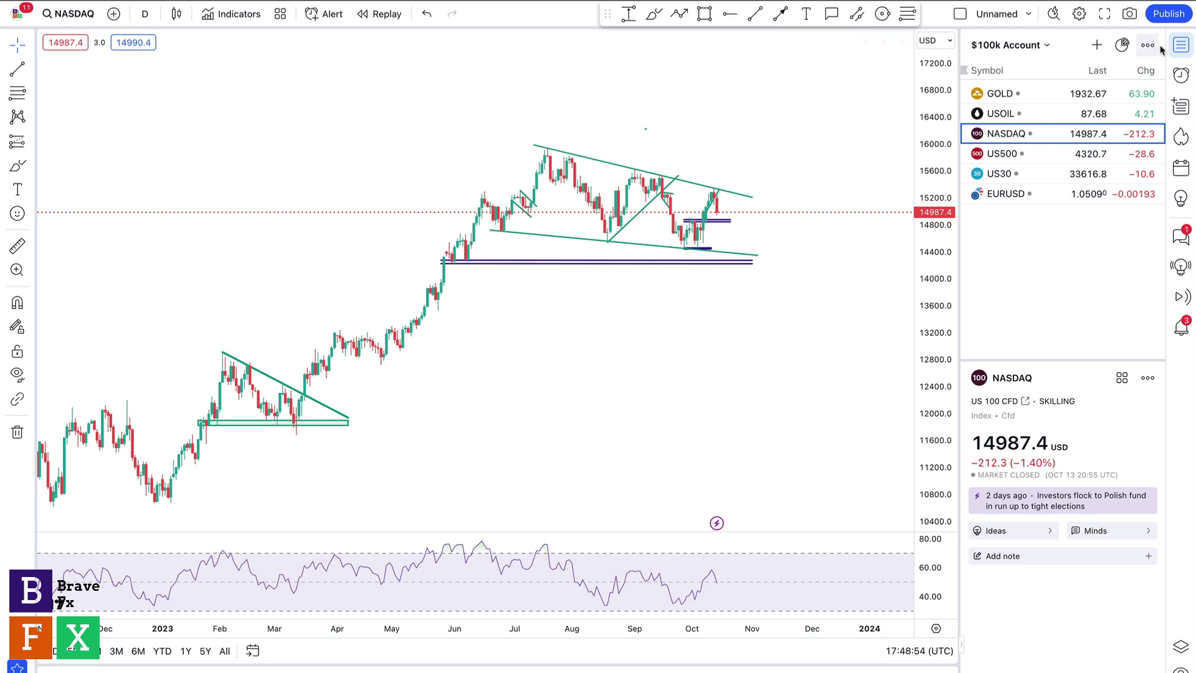
Close the watchlist panel and pan the NASDAQ chart to recent price.
left_click(1181, 45)
scroll(775, 382, "right", 3)
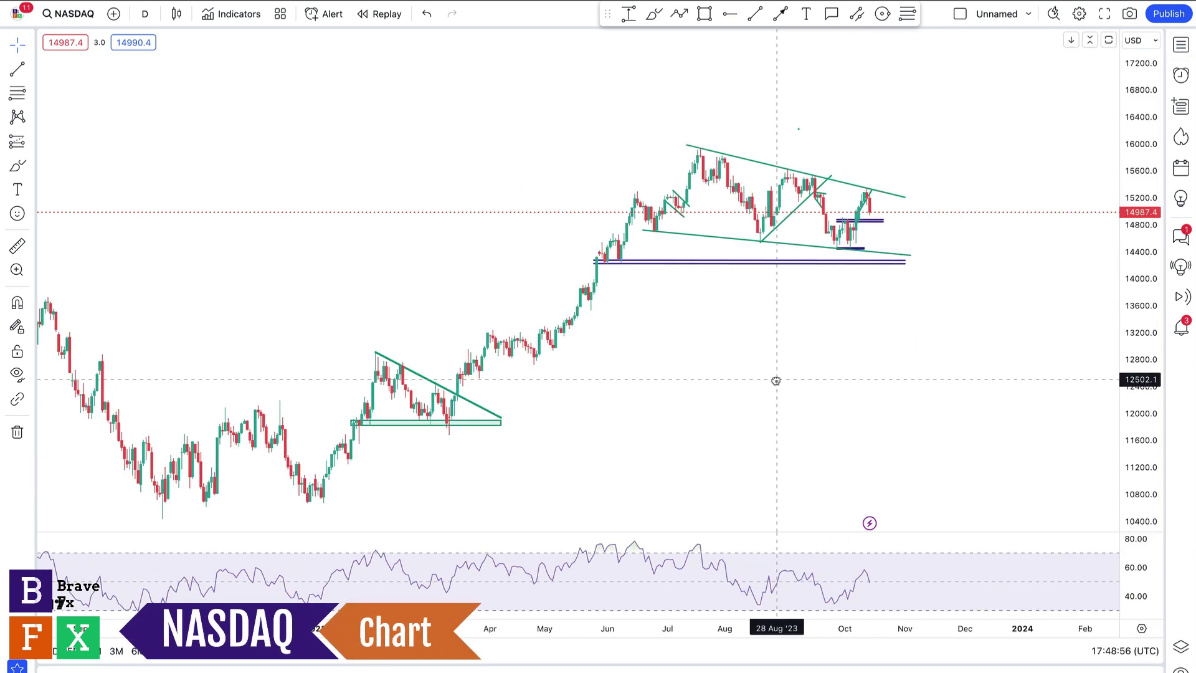
left_click_drag(776, 345, 712, 376)
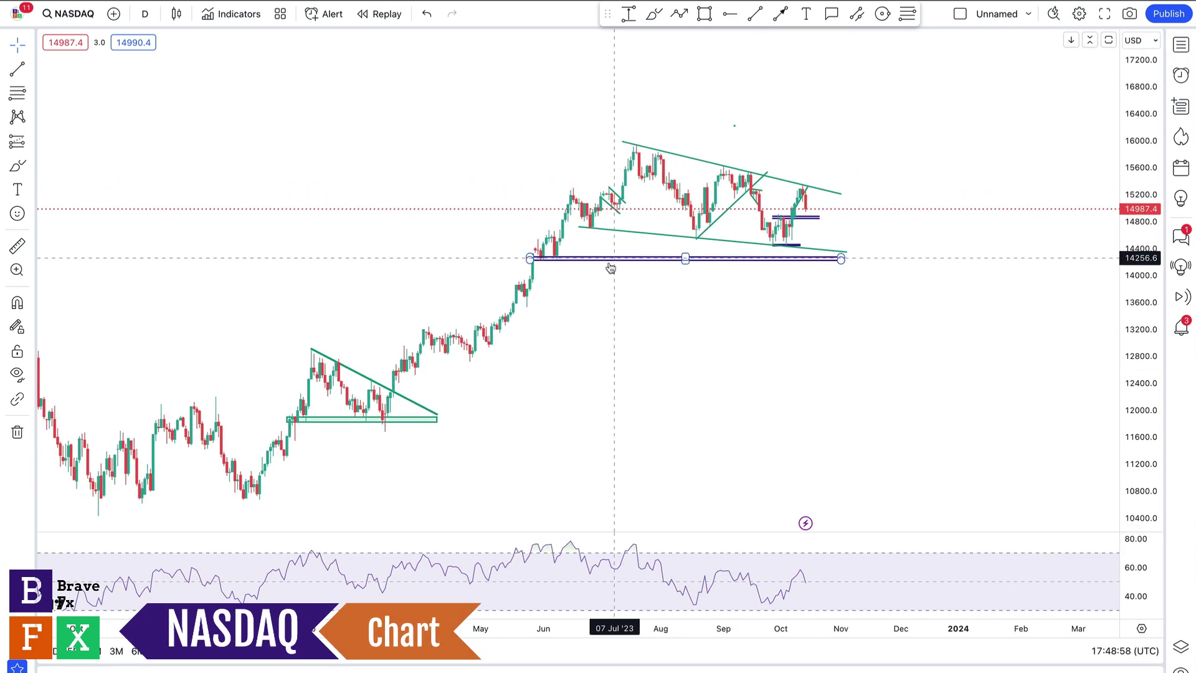
Sketch an upward brush path through the July peak, then delete it.
left_click(654, 14)
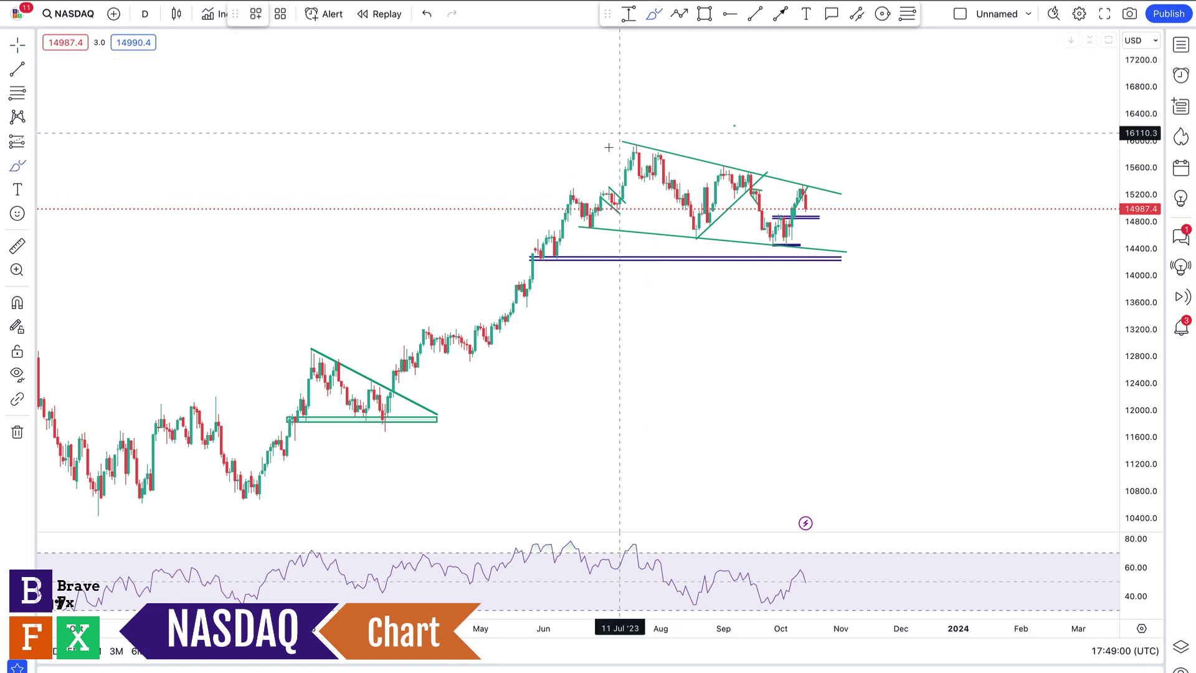
left_click_drag(576, 233, 576, 237)
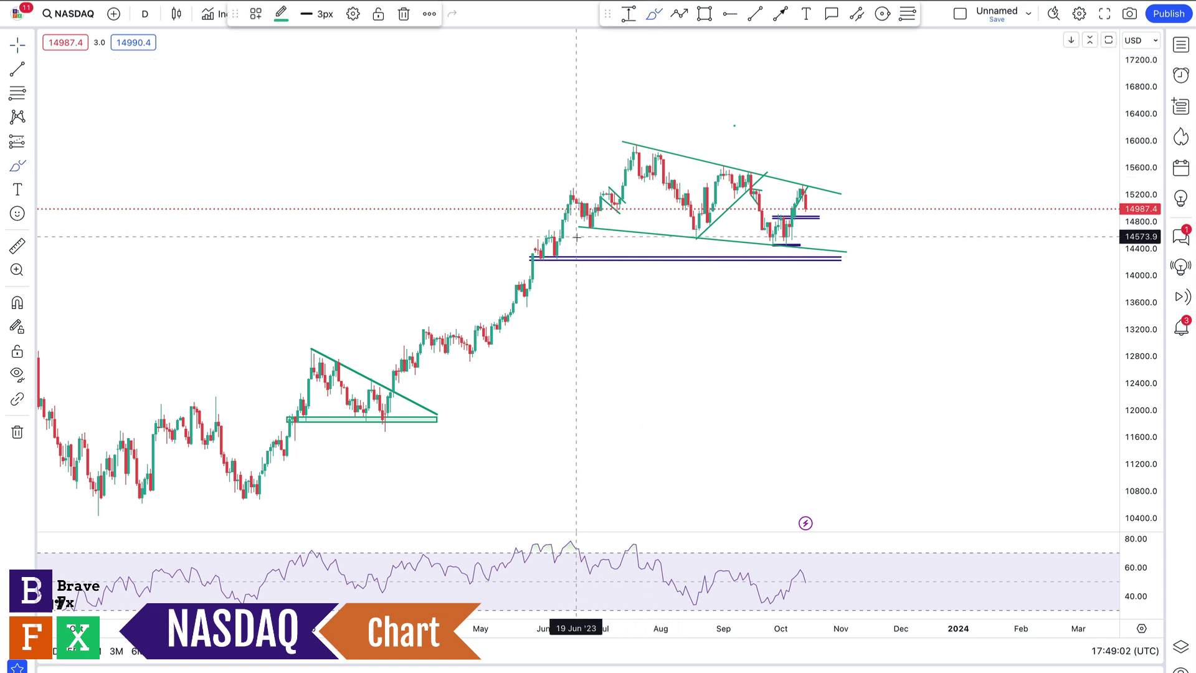
left_click(518, 310)
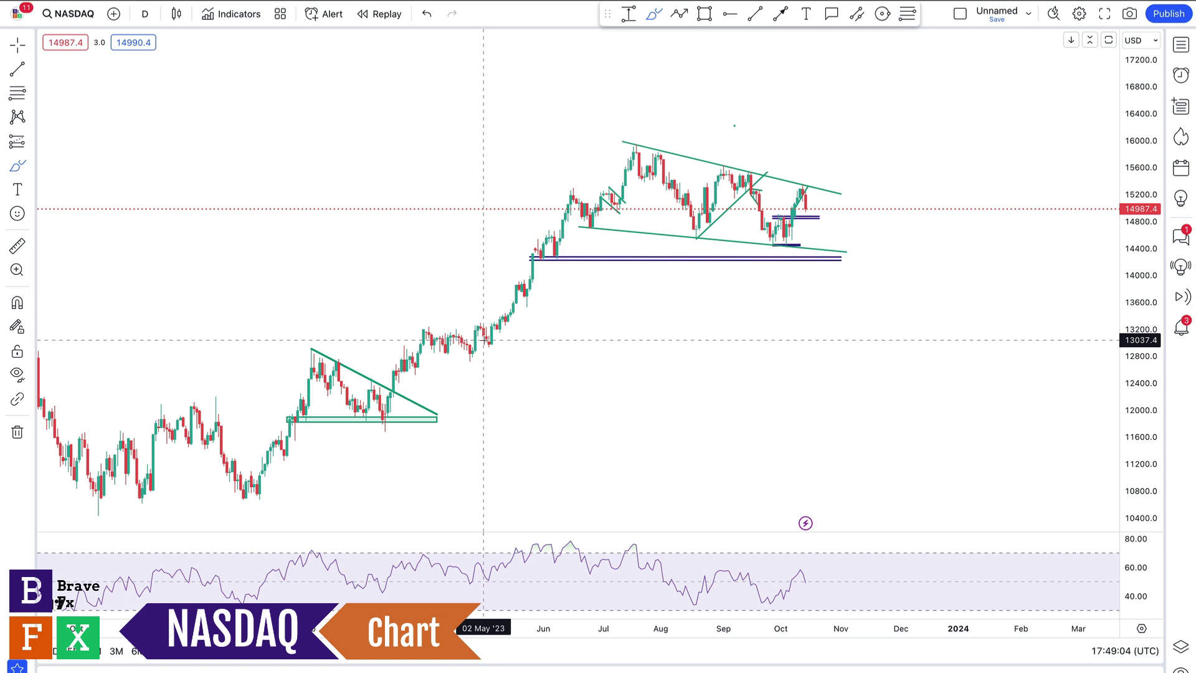
mouse_move(485, 340)
left_mouse_down()
mouse_move(654, 142)
mouse_move(681, 234)
mouse_move(715, 187)
mouse_move(748, 211)
mouse_move(805, 181)
left_mouse_up()
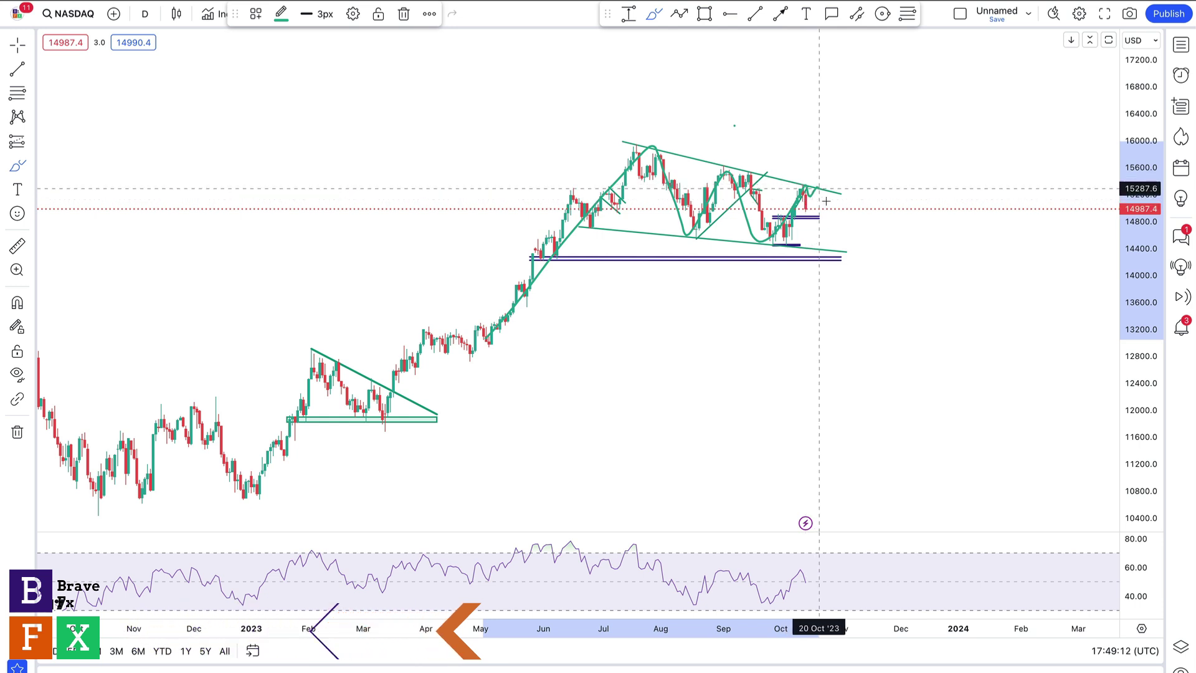
mouse_move(807, 187)
left_mouse_down()
mouse_move(846, 200)
mouse_move(879, 101)
left_mouse_up()
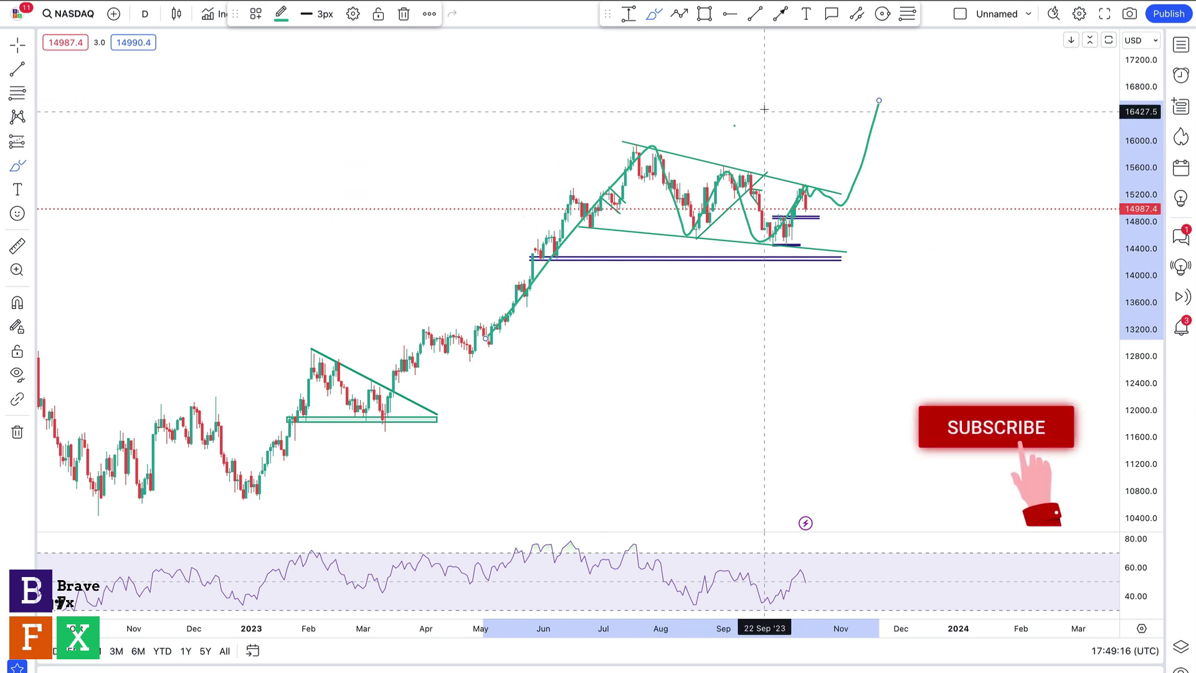
key("Delete")
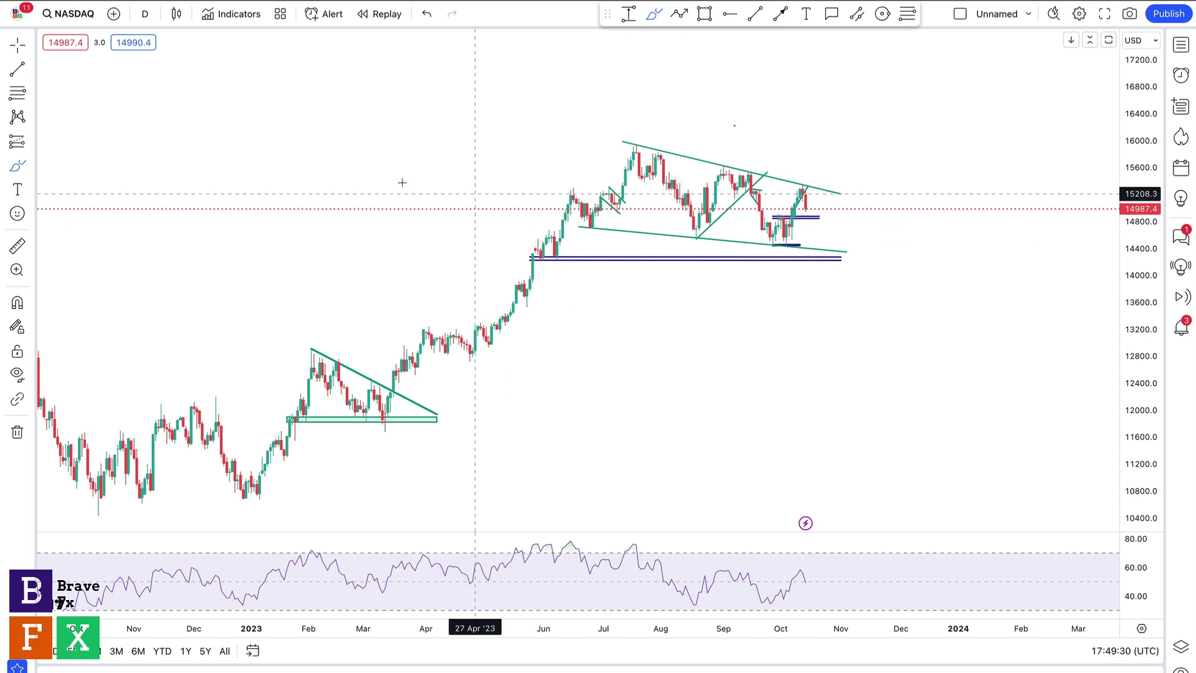
Switch the NASDAQ chart to the 2-hour timeframe, discarding a stray brush stroke.
left_click(147, 14)
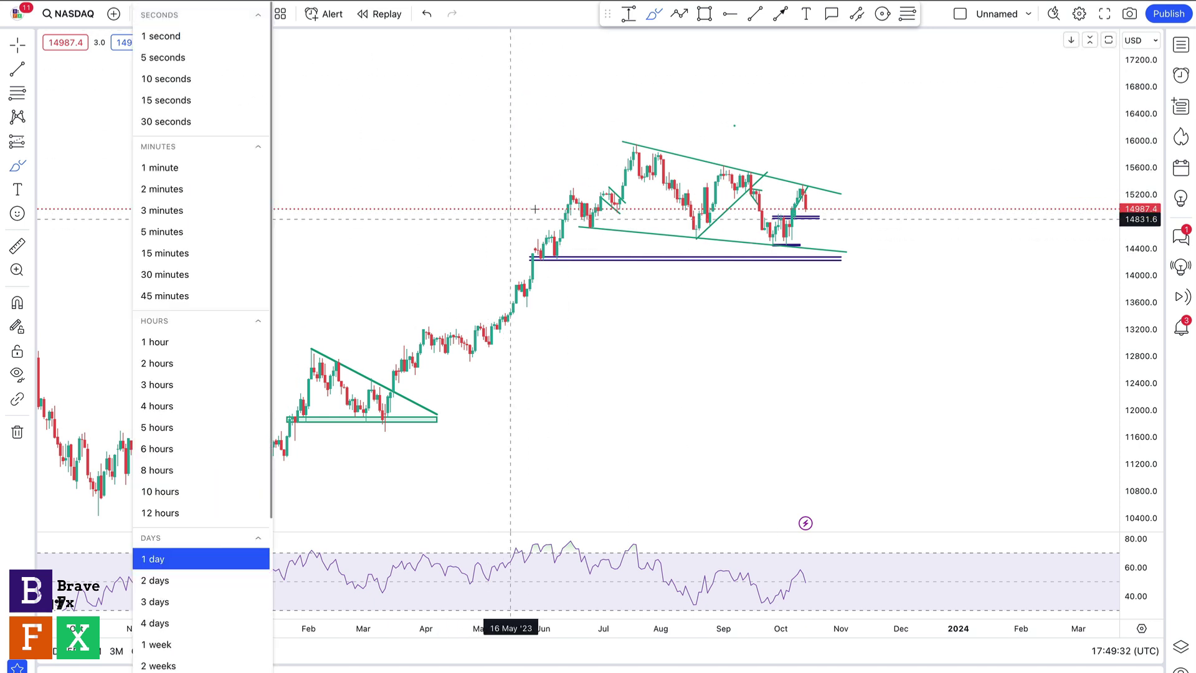
left_click(165, 366)
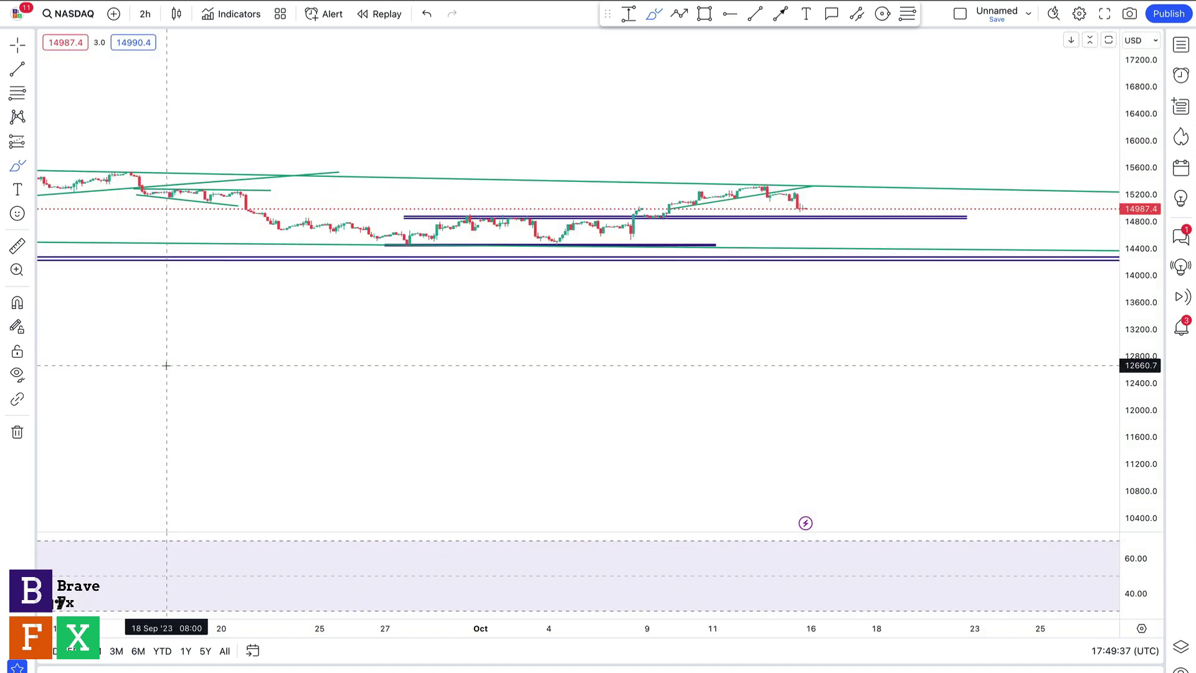
left_click_drag(214, 339, 477, 415)
key("Delete")
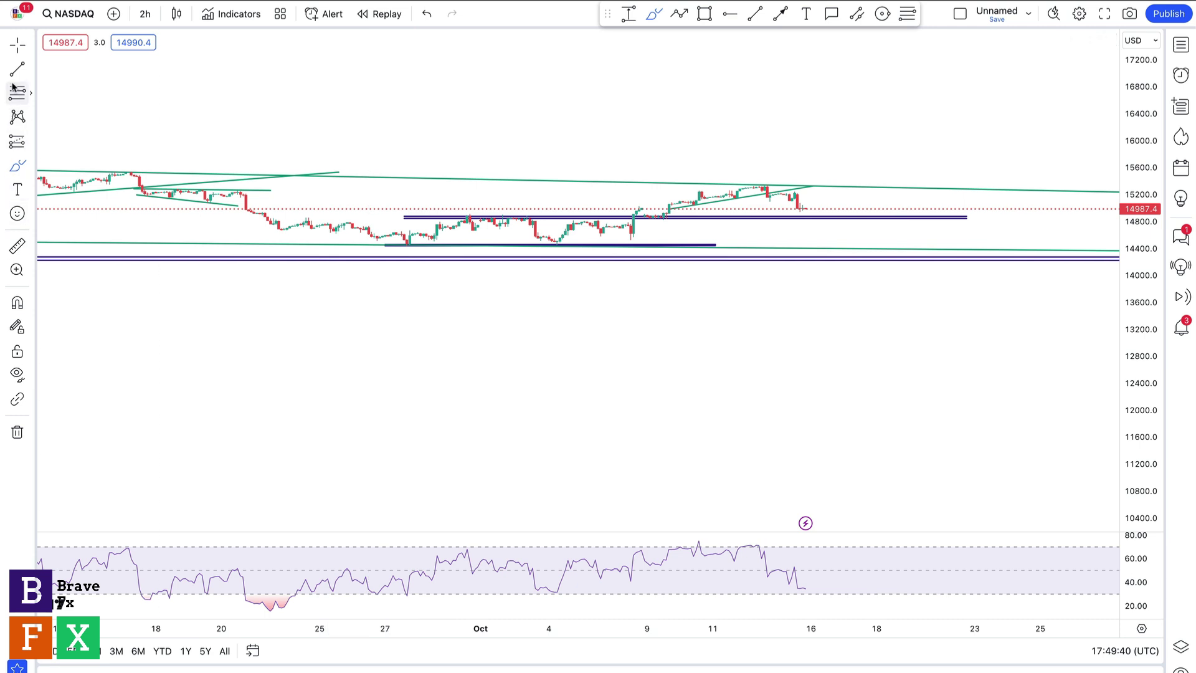
left_click(16, 47)
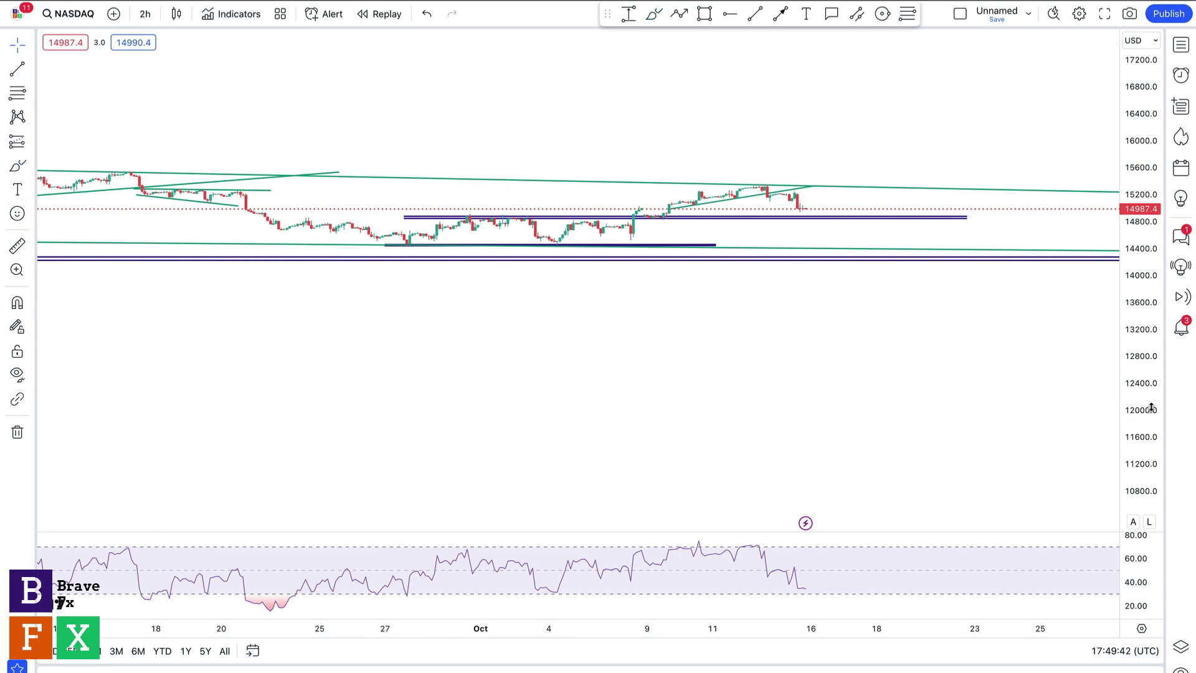
Stretch the price scale and zoom out to frame the September–October candles.
left_click_drag(1151, 408, 1136, 133)
left_click_drag(1128, 235, 1115, 112)
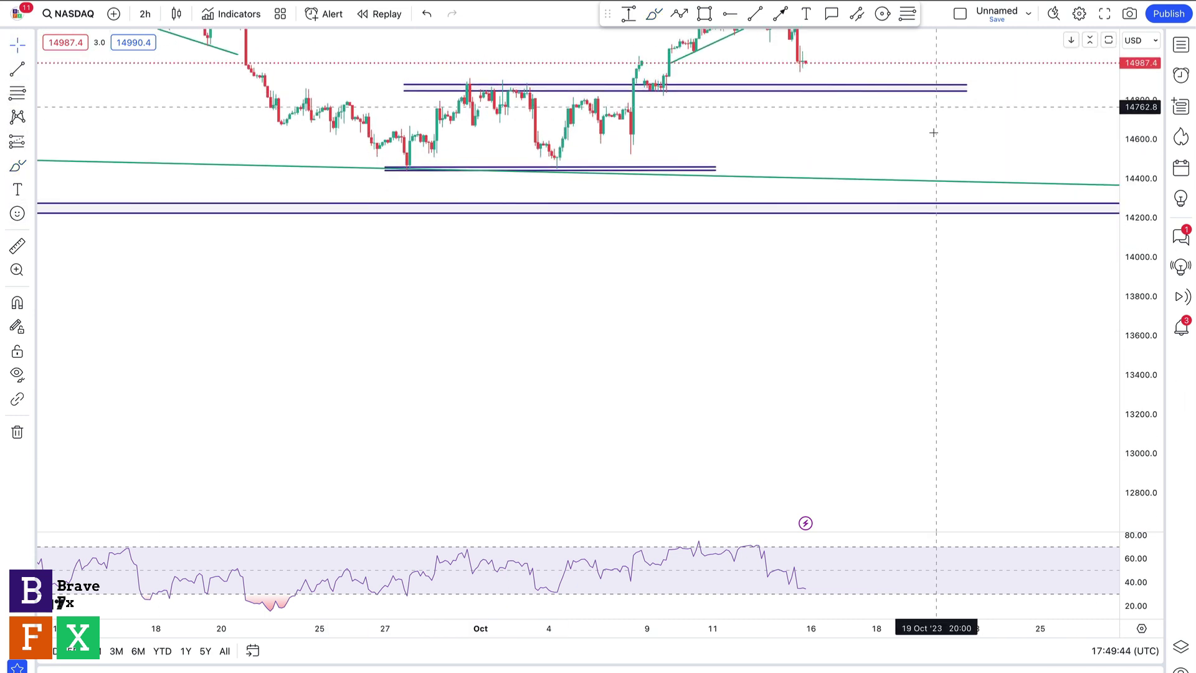
left_click_drag(931, 129, 933, 342)
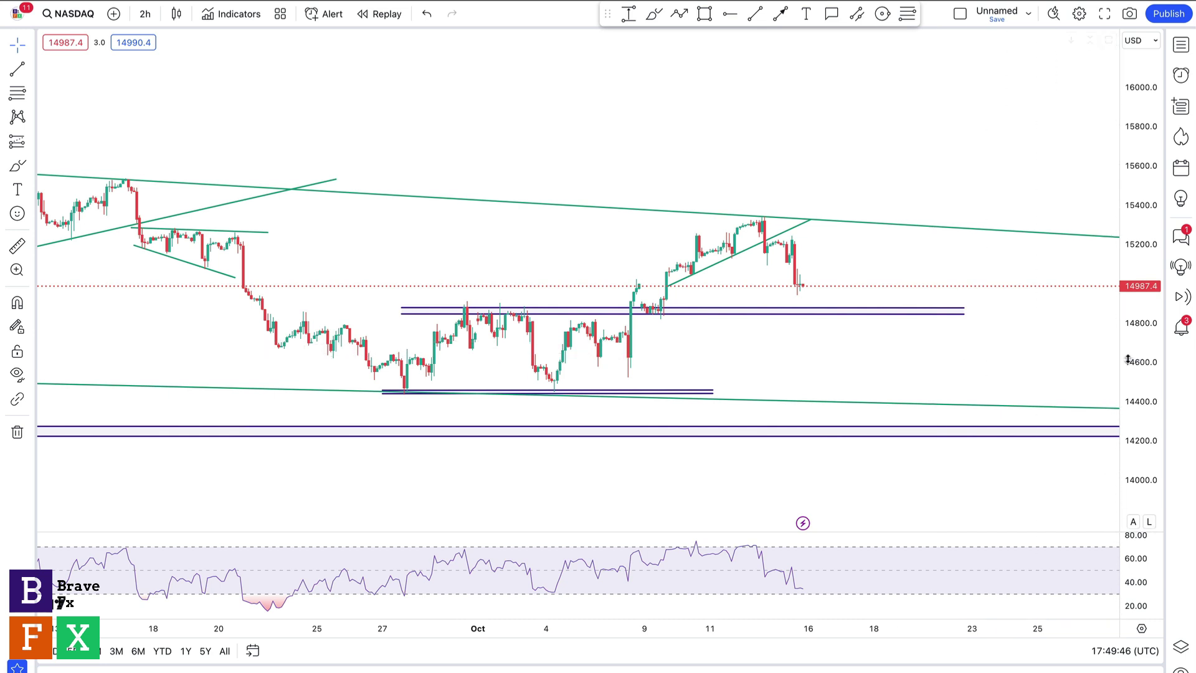
left_click_drag(1140, 358, 1140, 320)
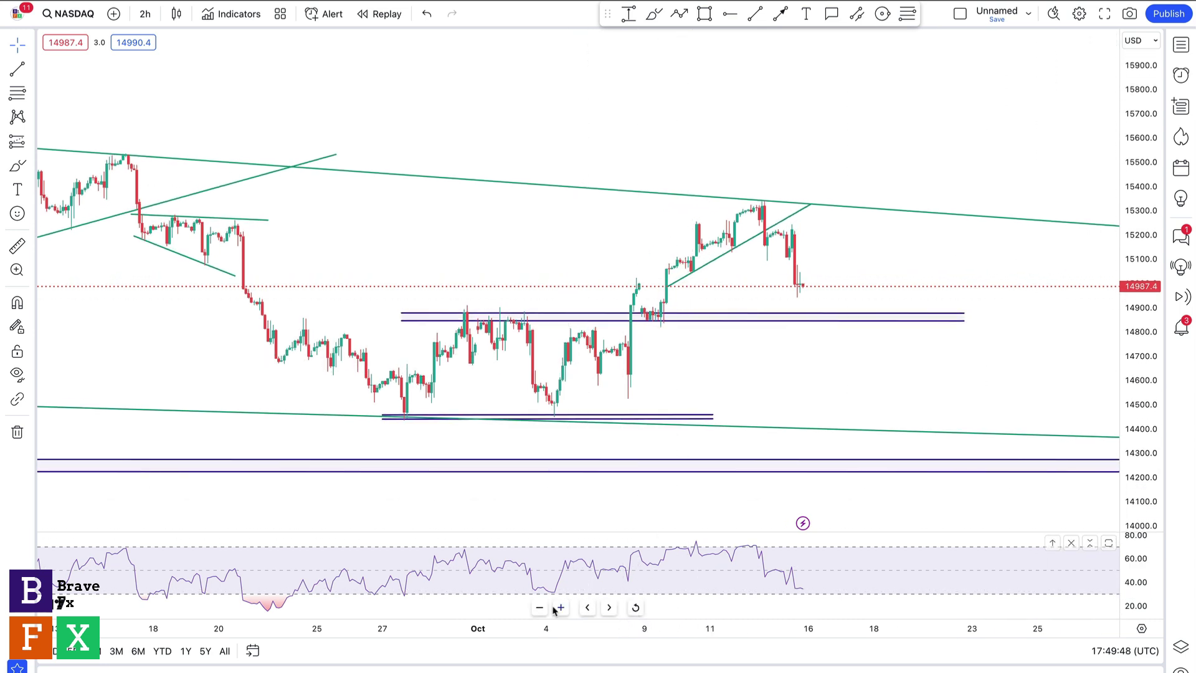
left_click(540, 608)
left_click(540, 608)
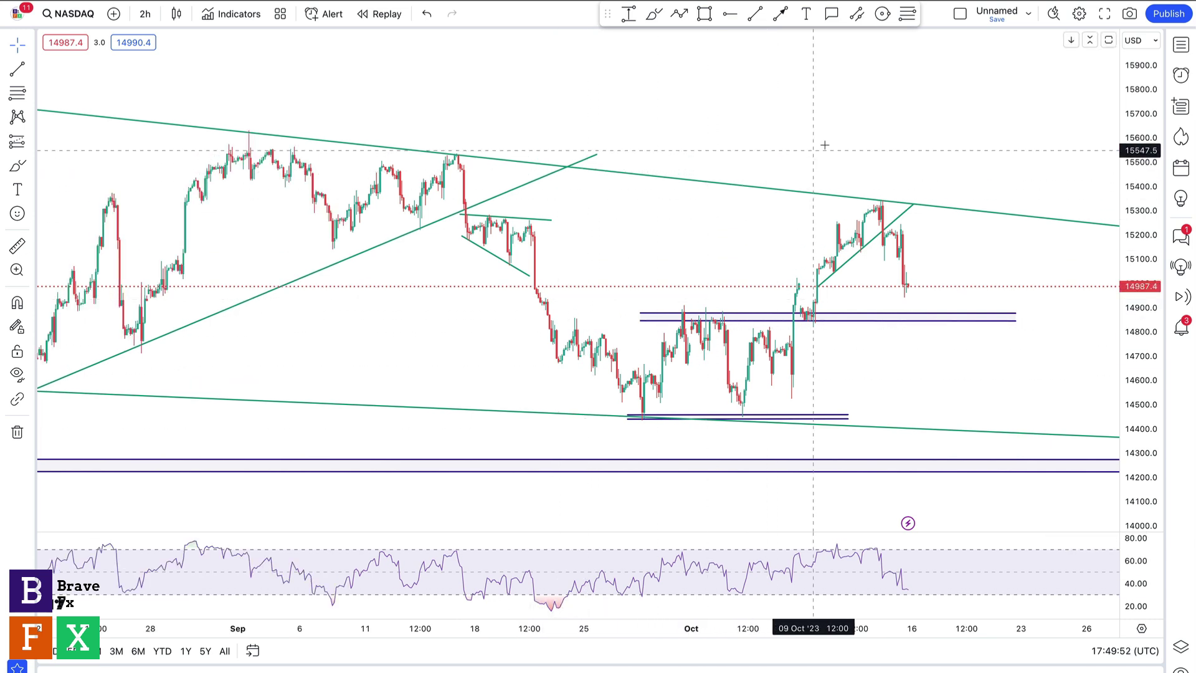
left_click_drag(822, 142, 737, 143)
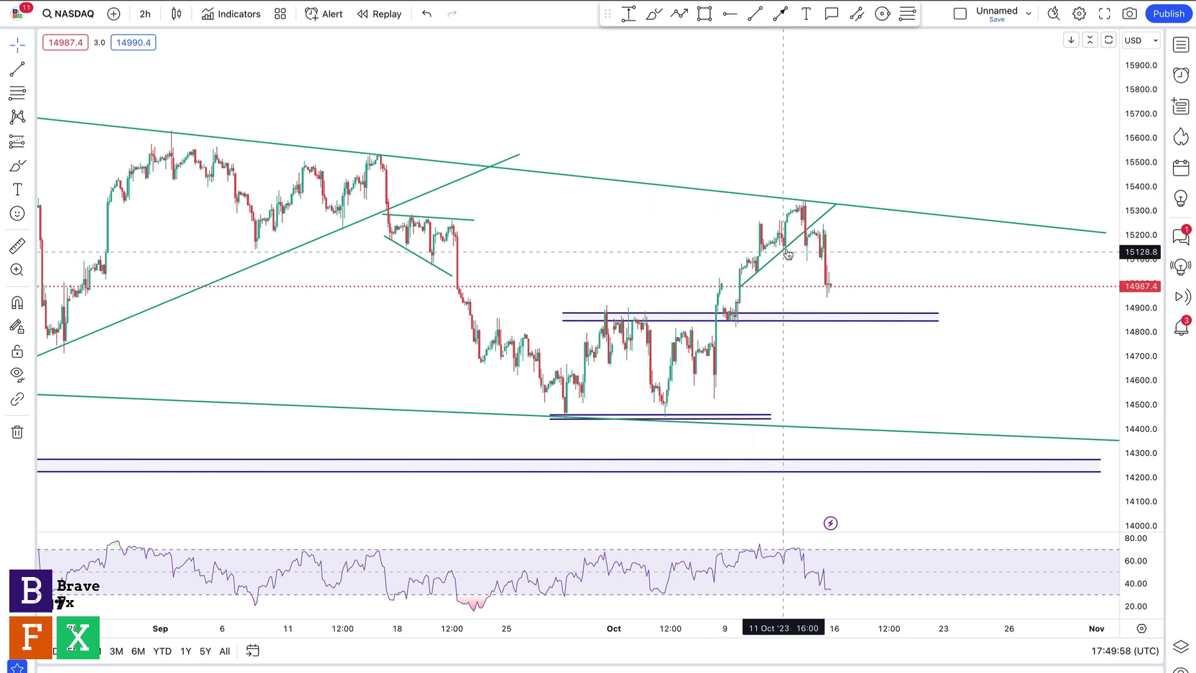
left_click(834, 206)
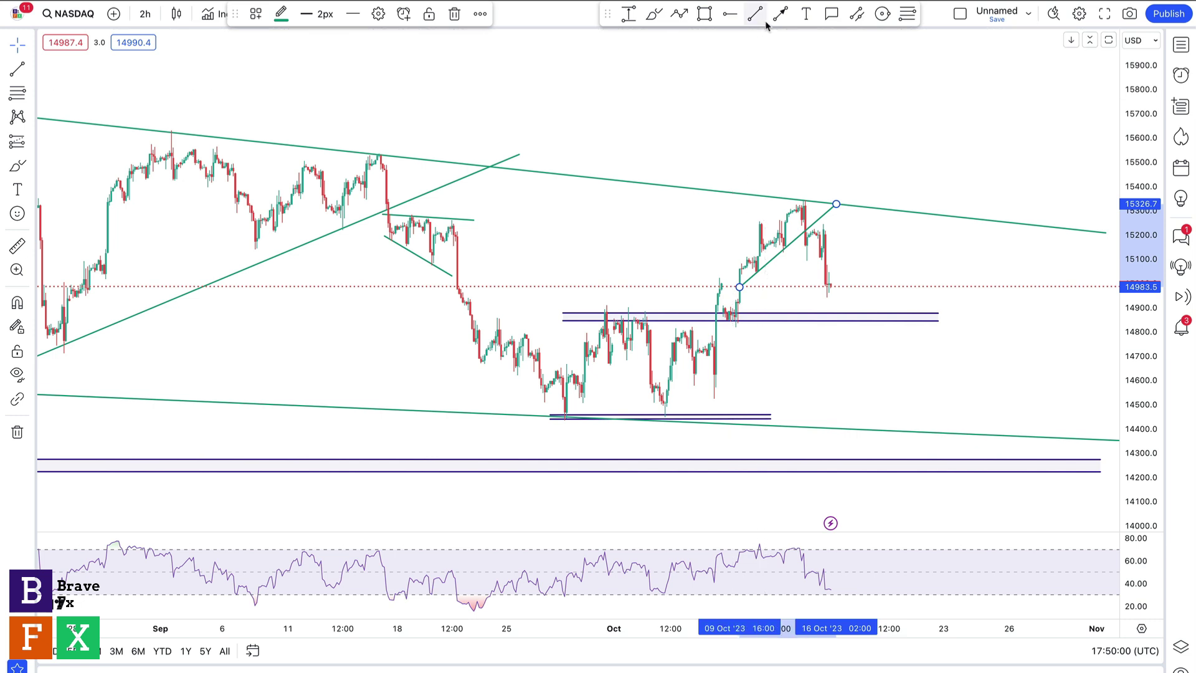
Draw an upper trendline above the October rally highs, ending near 15390.
left_click(737, 246)
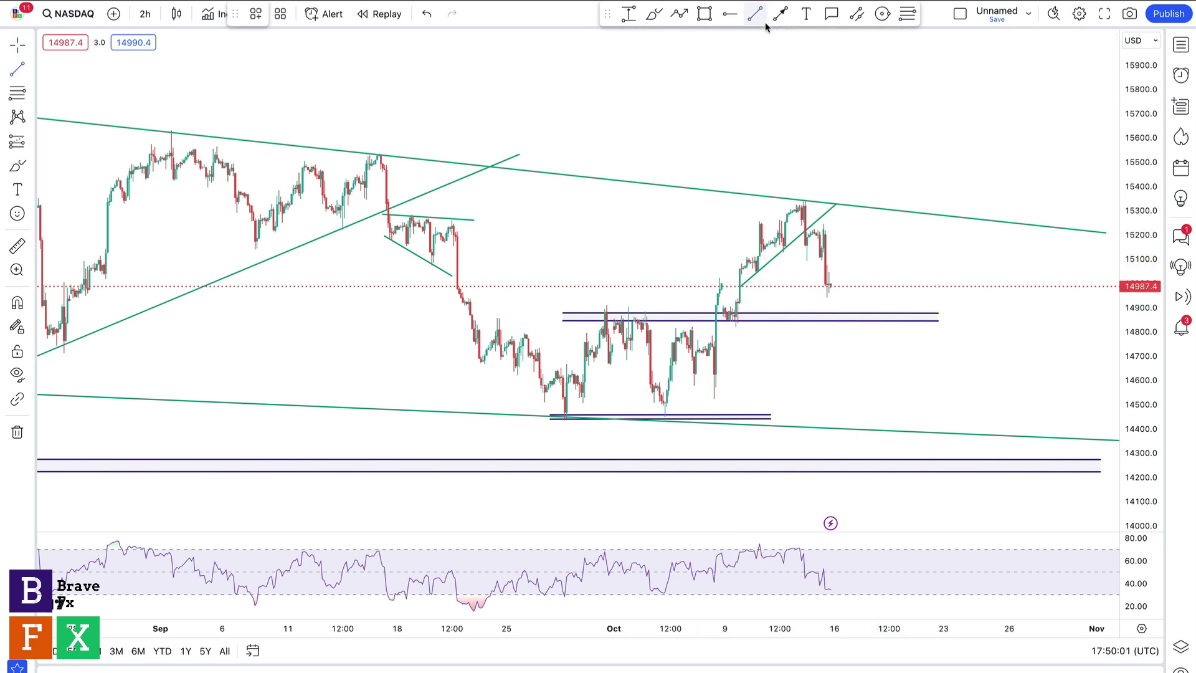
left_click(734, 231)
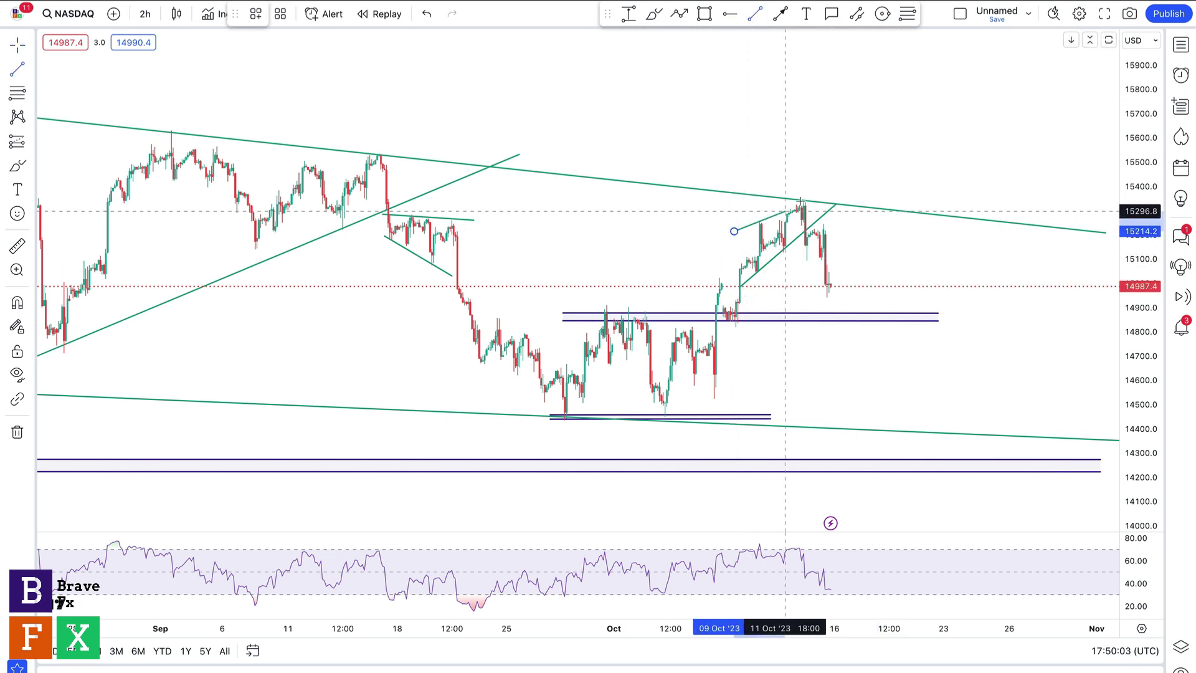
left_click(834, 188)
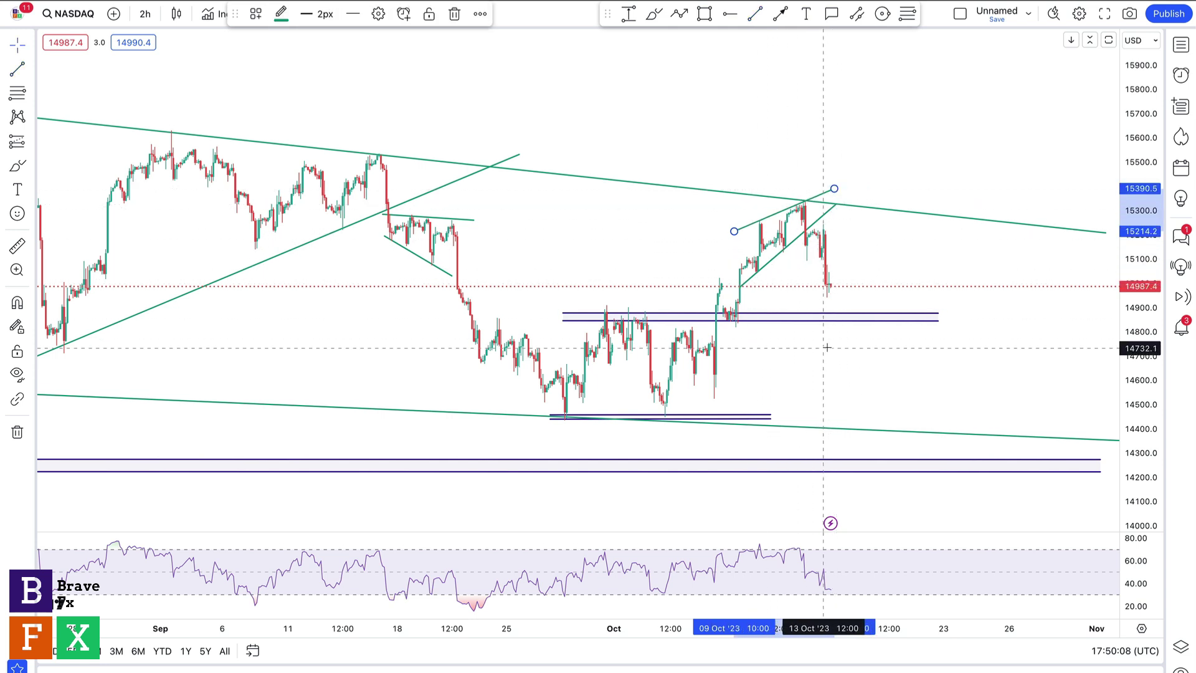
left_click_drag(861, 155, 854, 156)
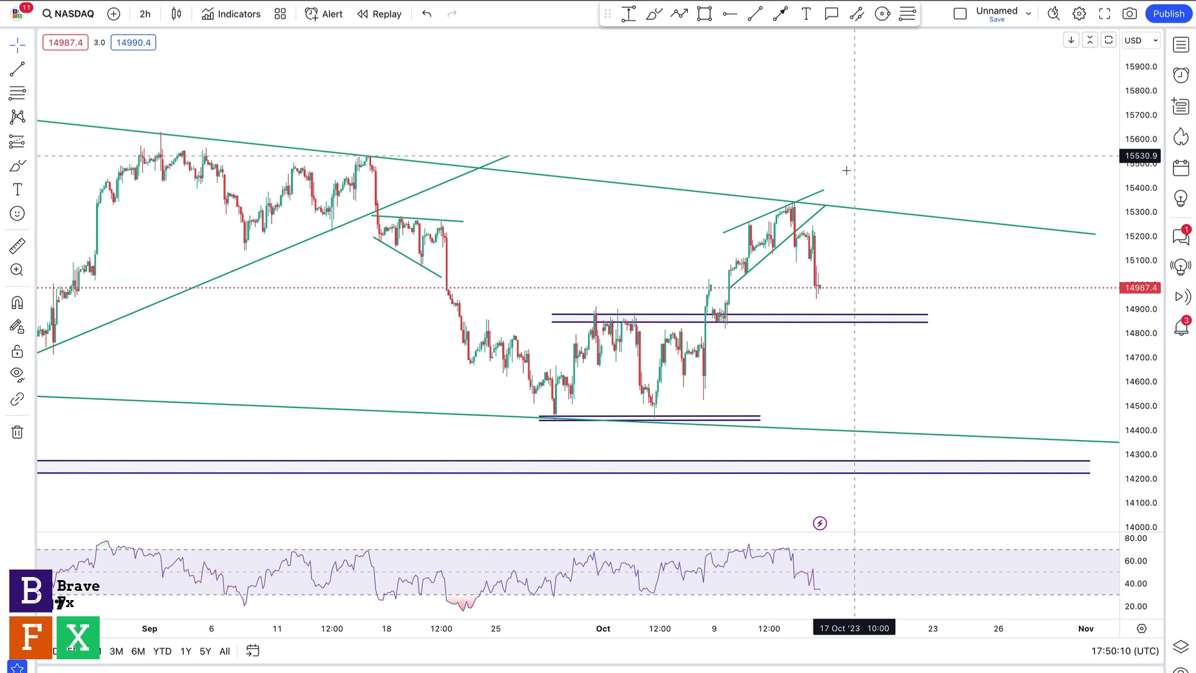
Discard a trial brush stroke and an unfinished trendline, leaving space on the right.
left_click(654, 14)
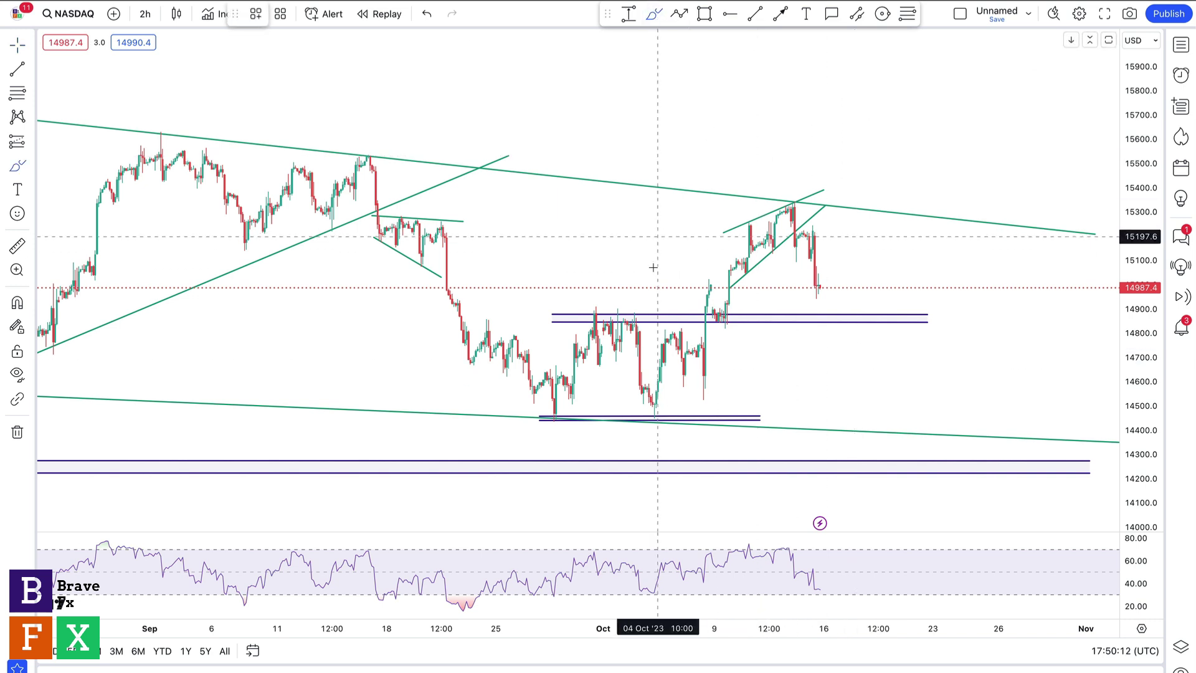
mouse_move(649, 429)
left_mouse_down()
mouse_move(789, 205)
mouse_move(658, 397)
left_mouse_up()
key("Delete")
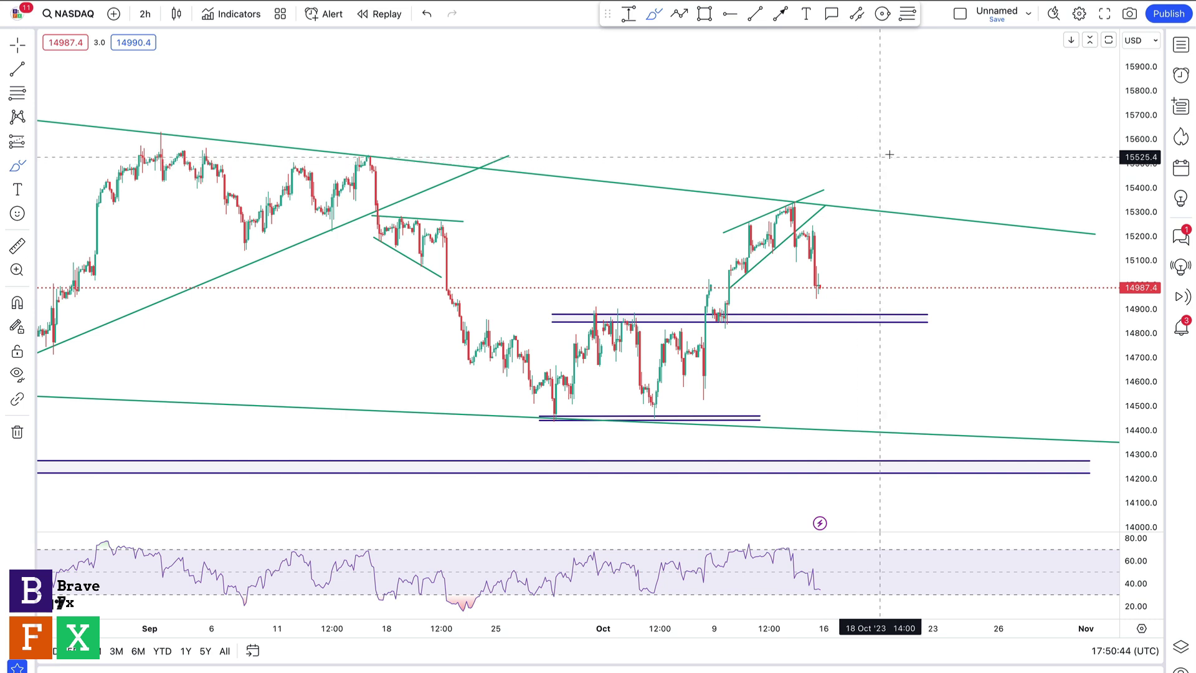
left_click(854, 153)
key("Escape")
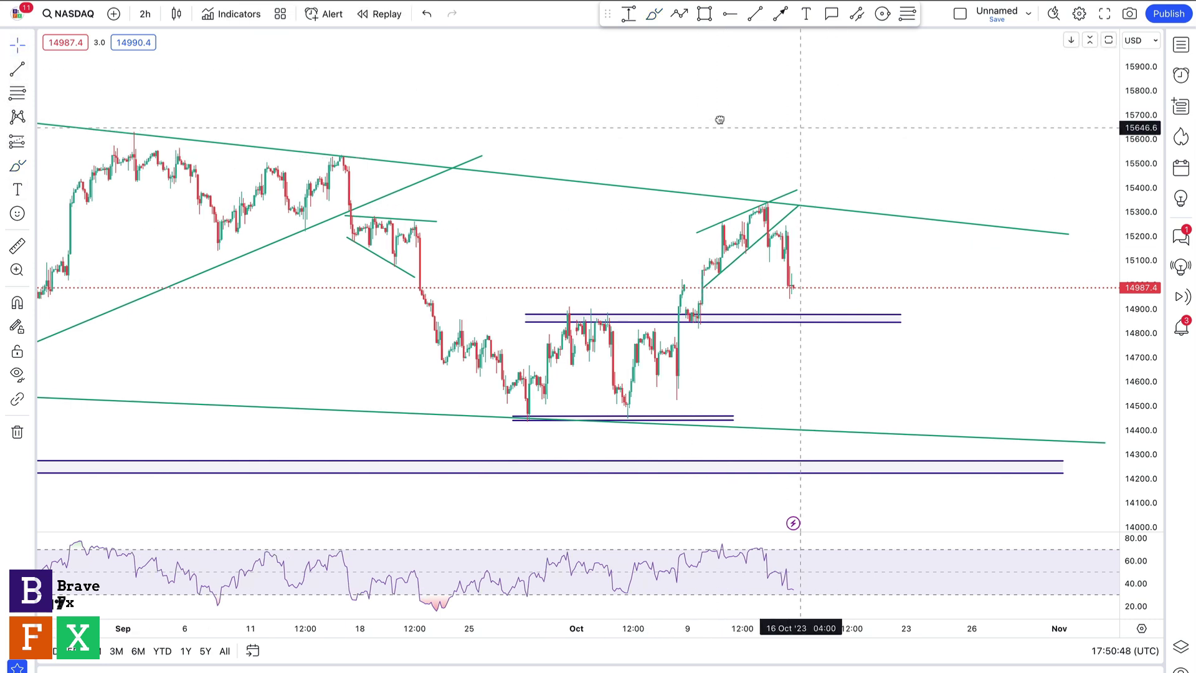
left_click_drag(731, 230, 602, 211)
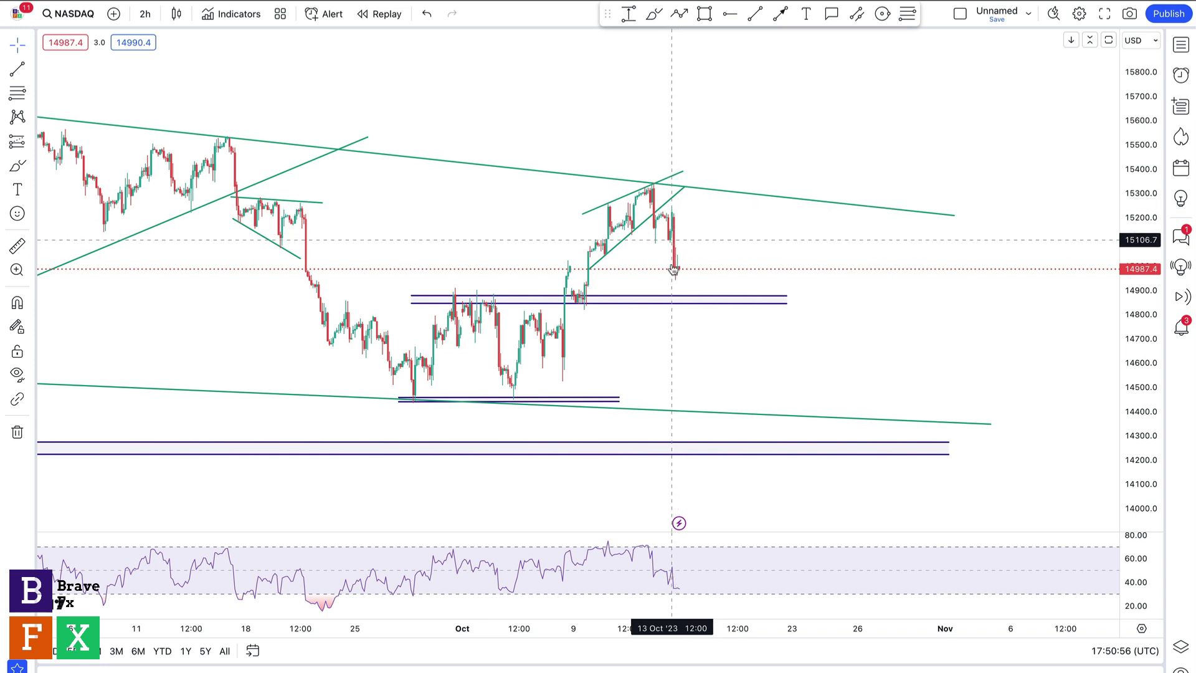
Sketch a bearish zigzag brush path and place horizontal rays at 14820.2 and 14464.9.
left_click(654, 13)
mouse_move(682, 272)
left_mouse_down()
mouse_move(687, 299)
mouse_move(700, 272)
mouse_move(709, 299)
mouse_move(719, 277)
mouse_move(731, 306)
mouse_move(737, 286)
mouse_move(750, 359)
left_mouse_up()
left_click(729, 17)
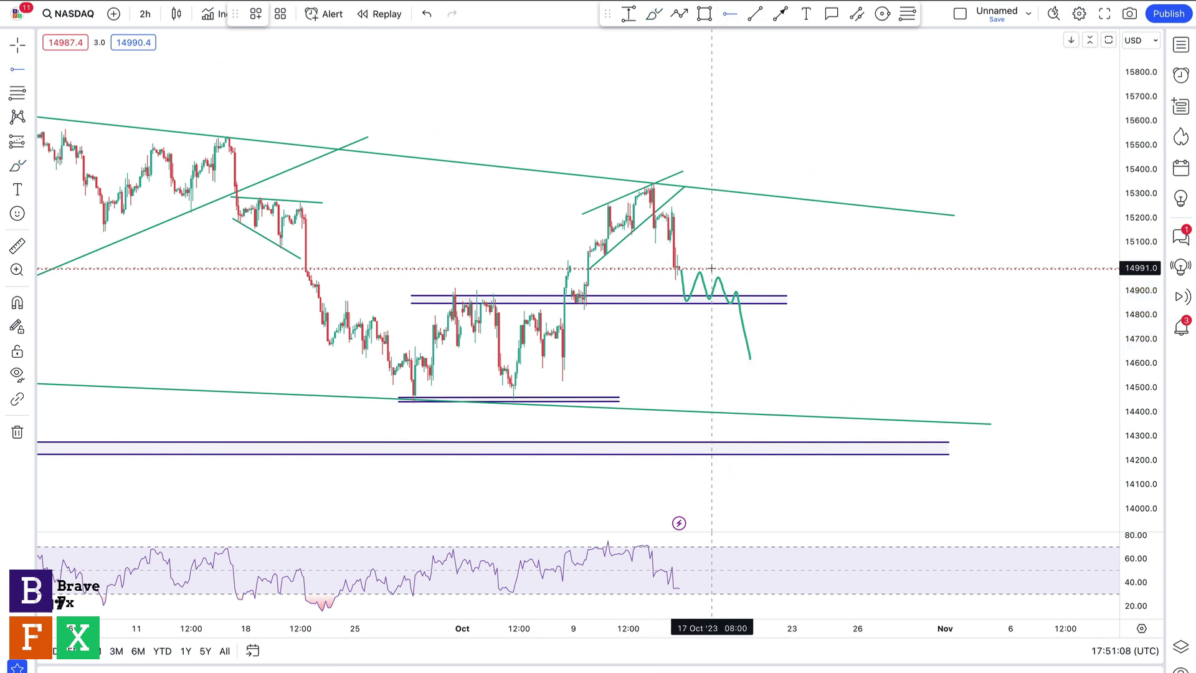
left_click(710, 309)
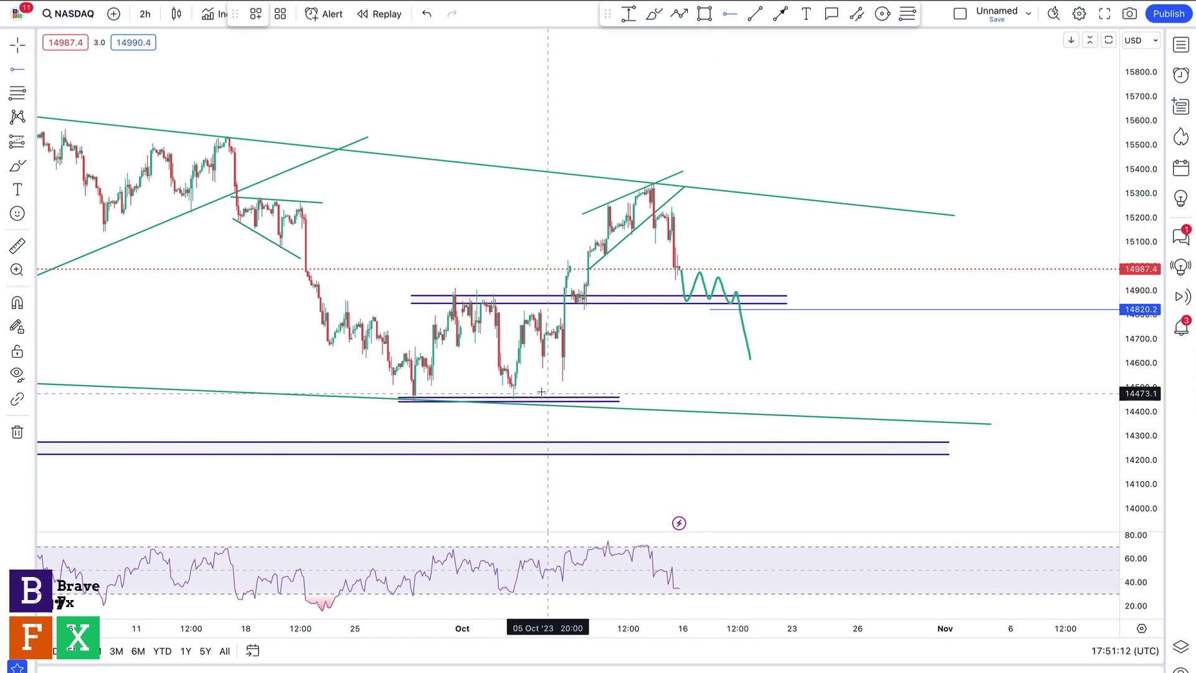
left_click(517, 396)
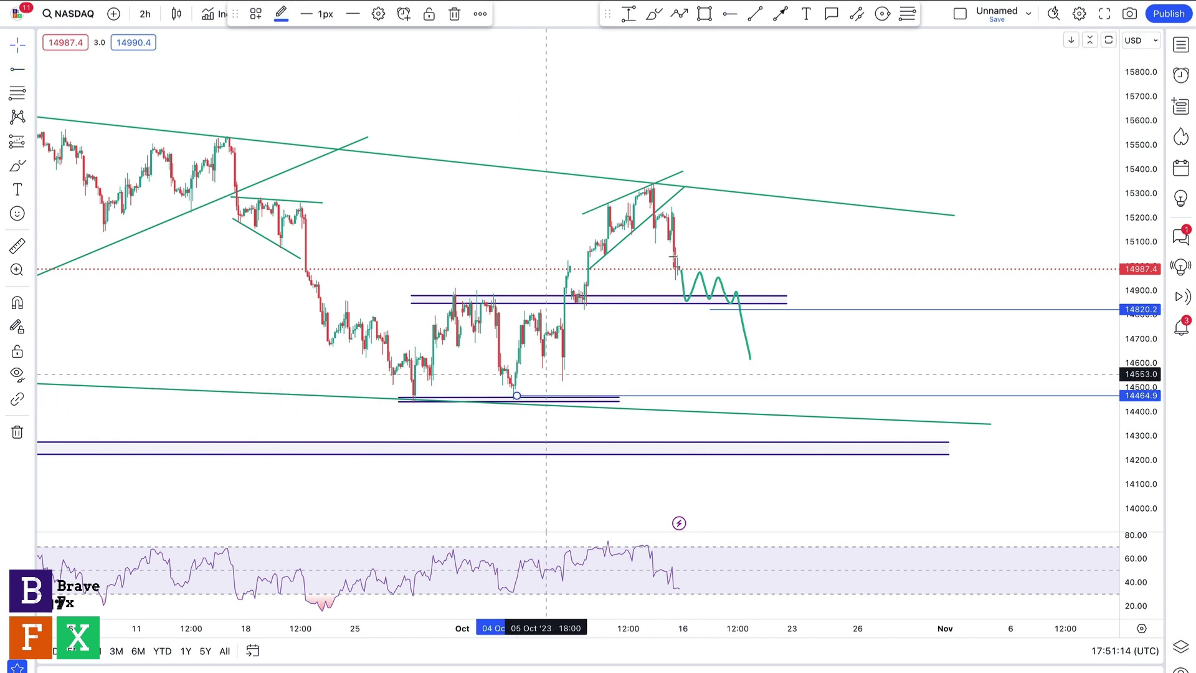
Delete an extra ray at 14952.5 and the green zigzag path.
left_click(730, 14)
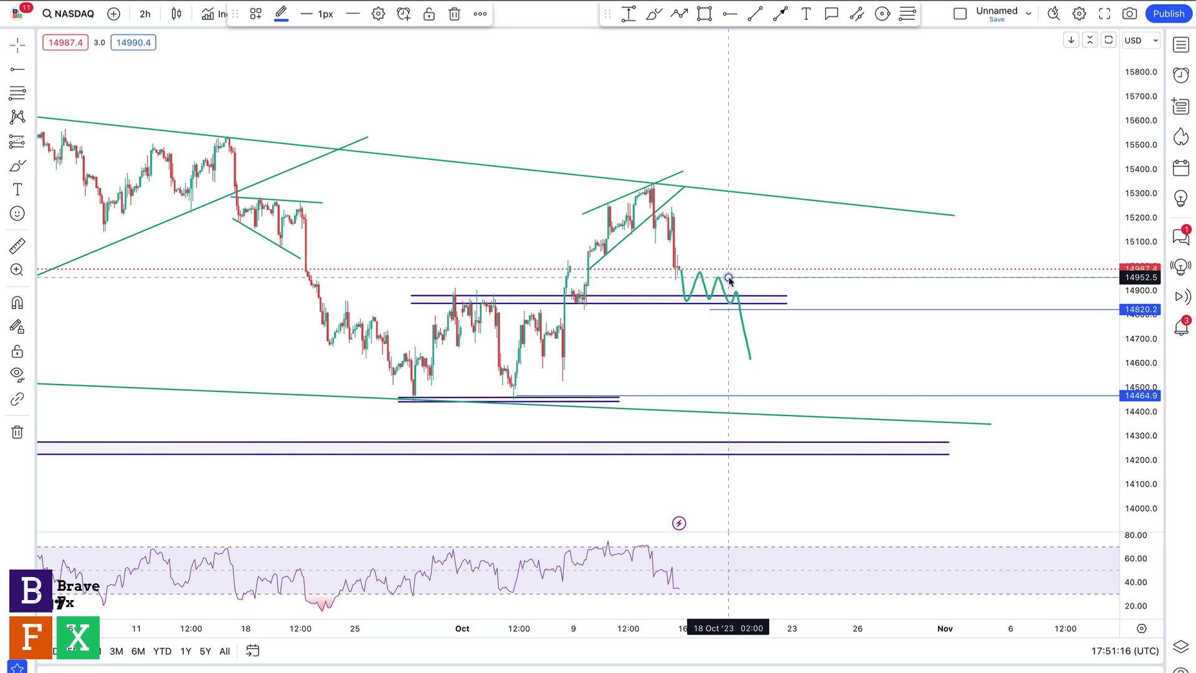
left_click(729, 277)
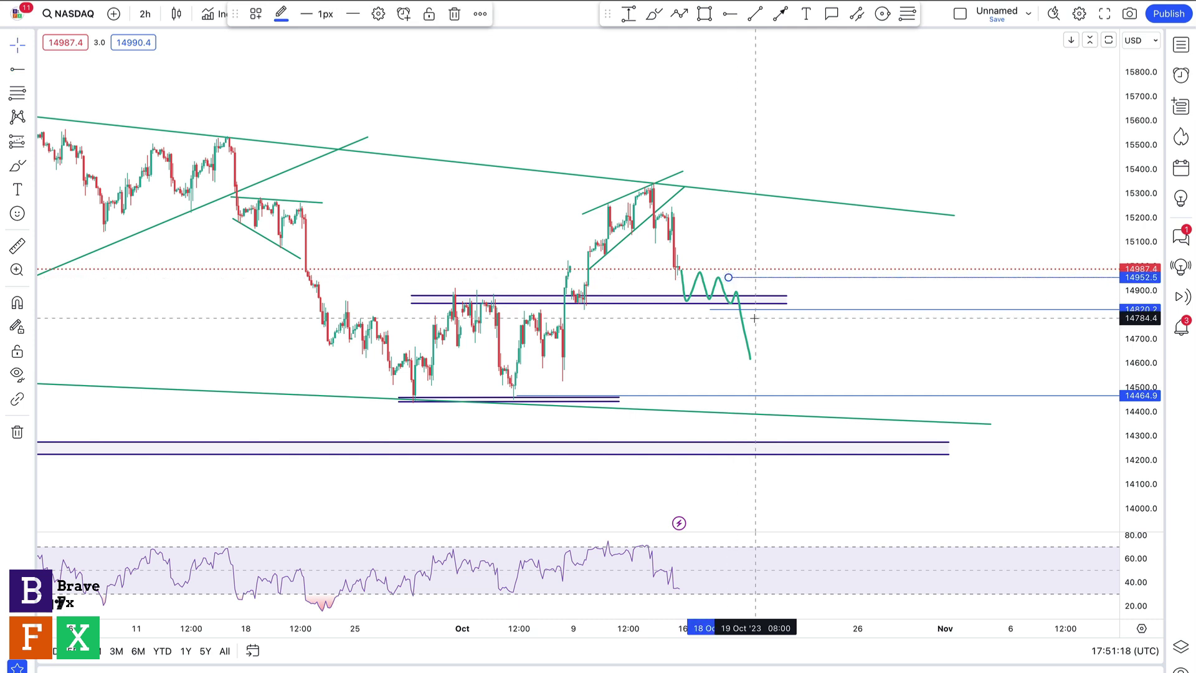
key("Delete")
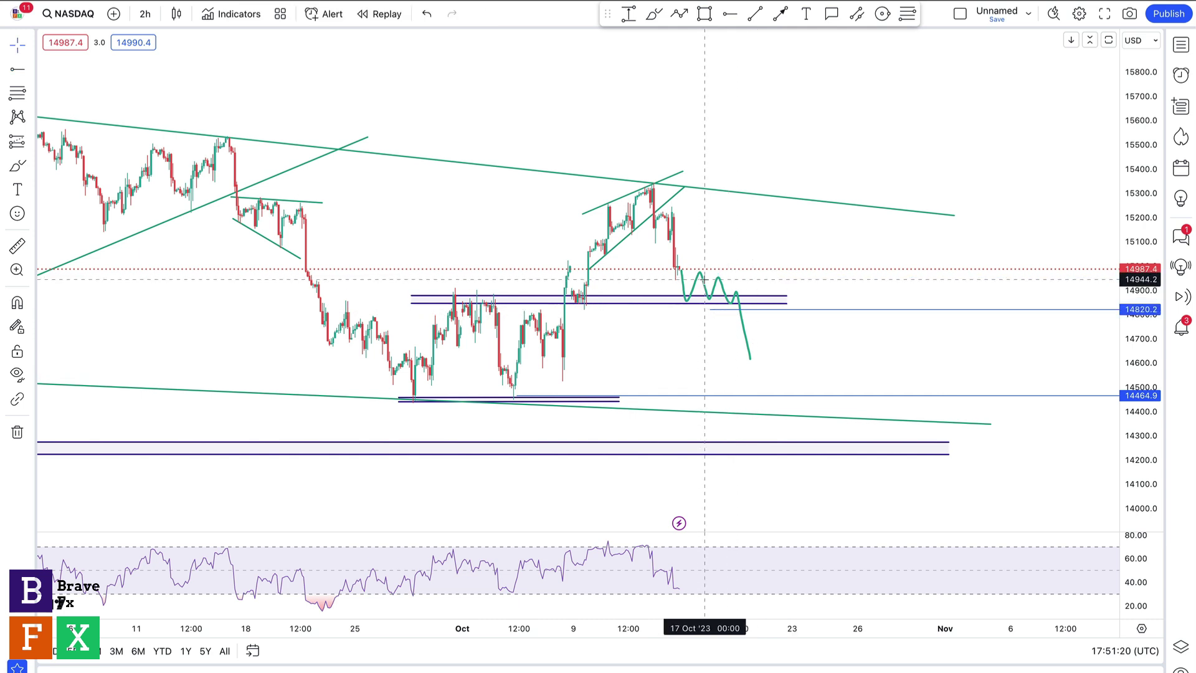
left_click(701, 281)
key("Delete")
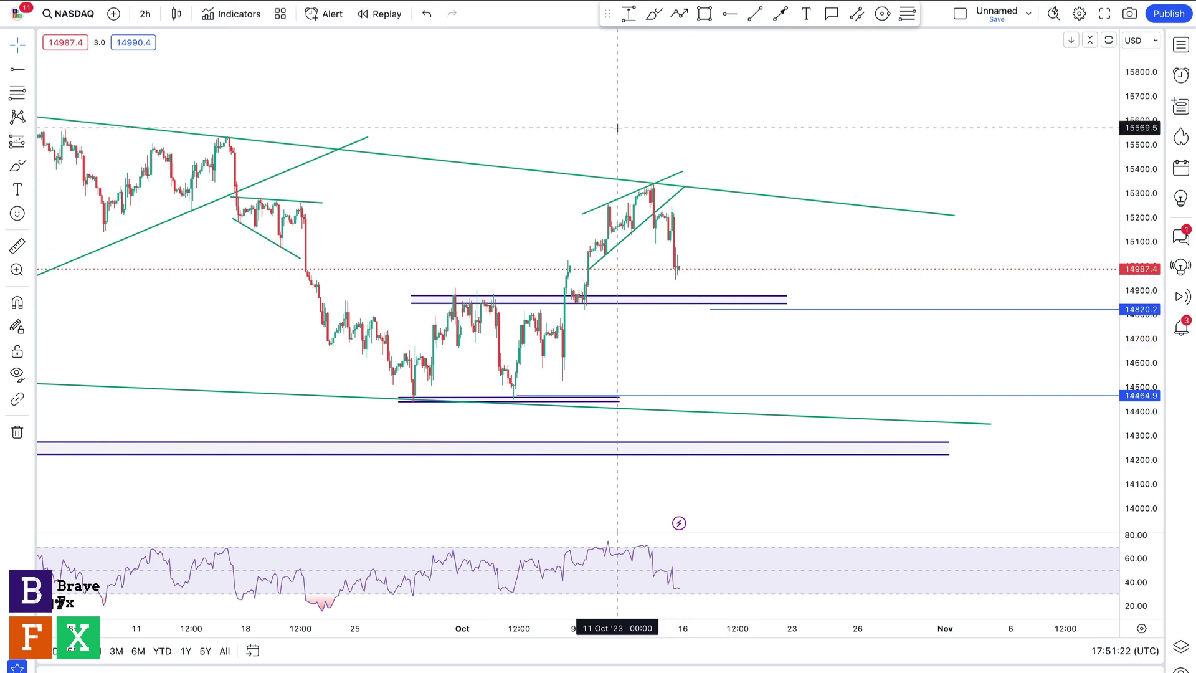
Draw a wavy green brush path from the latest candle down to the 14820 ray, redoing a first attempt.
left_click(654, 14)
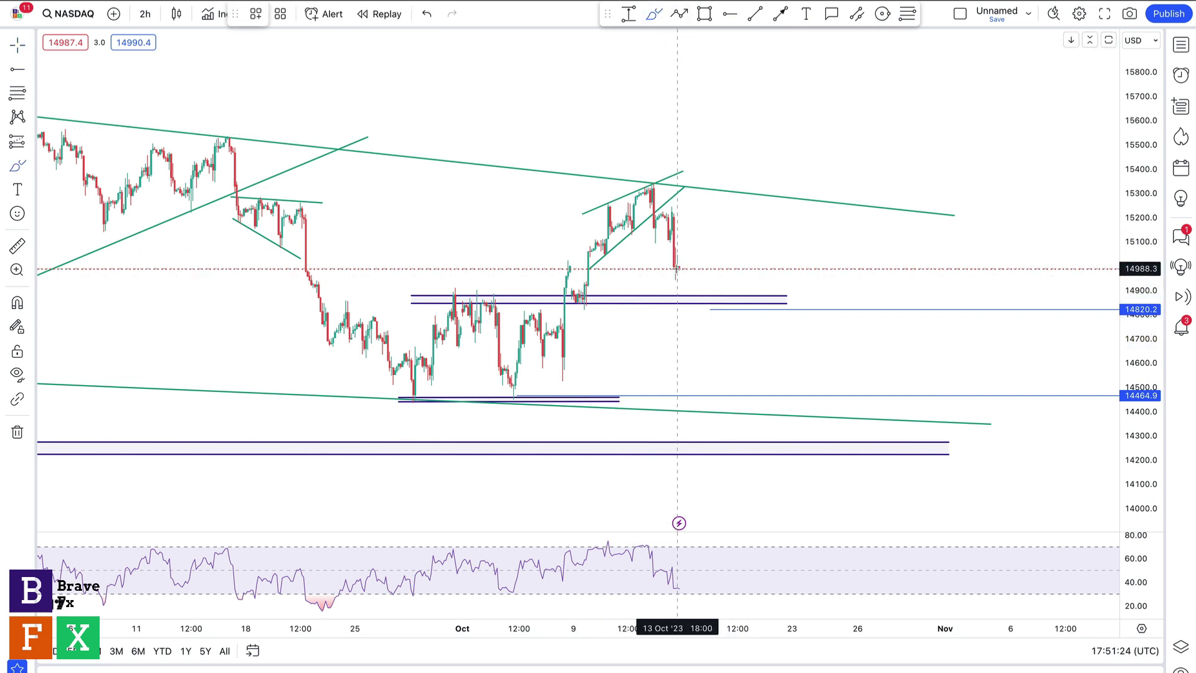
left_click(679, 269)
left_click_drag(679, 269, 697, 266)
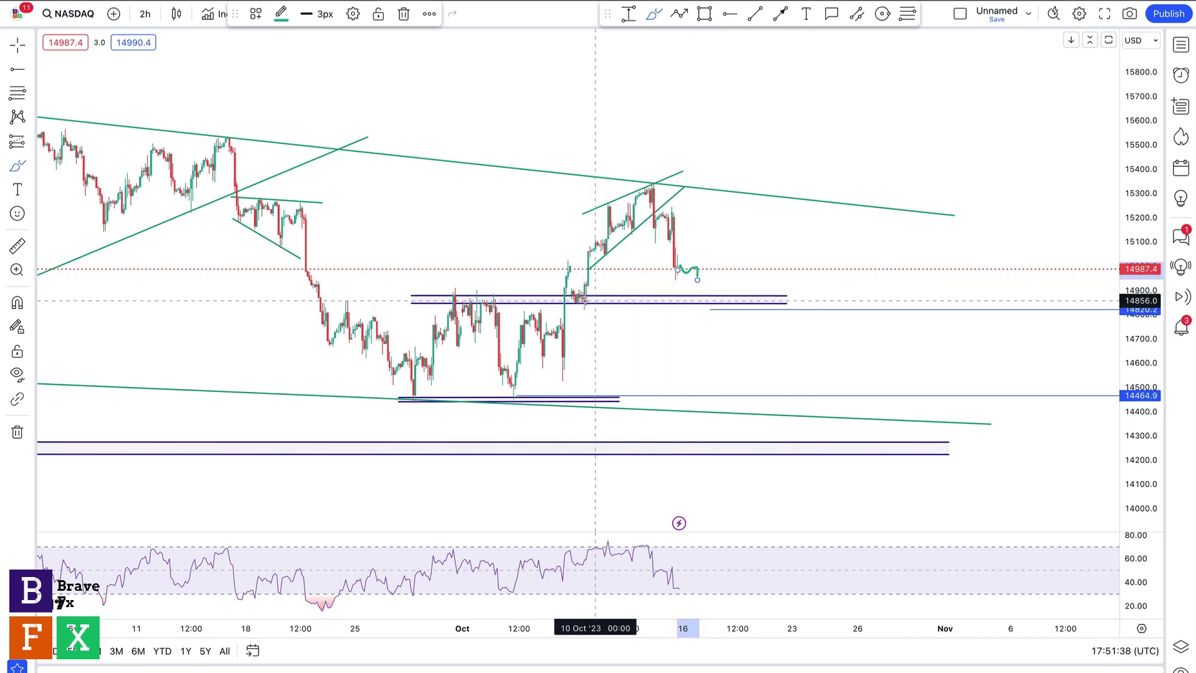
key("Delete")
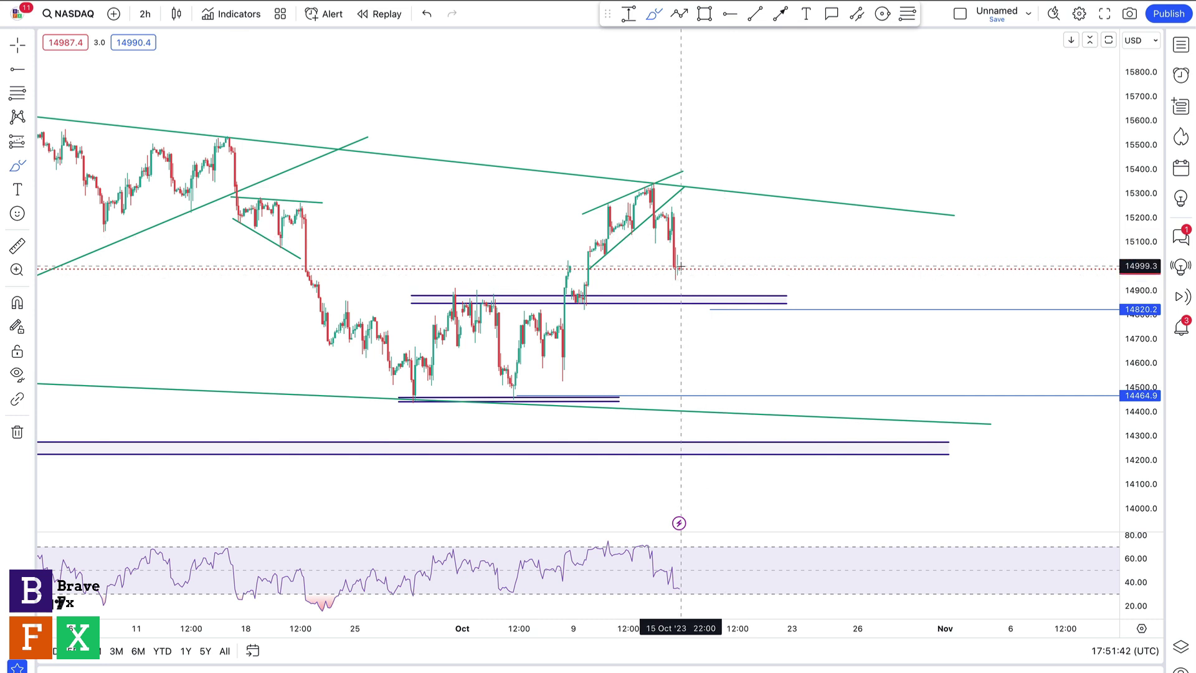
left_click_drag(678, 272, 701, 302)
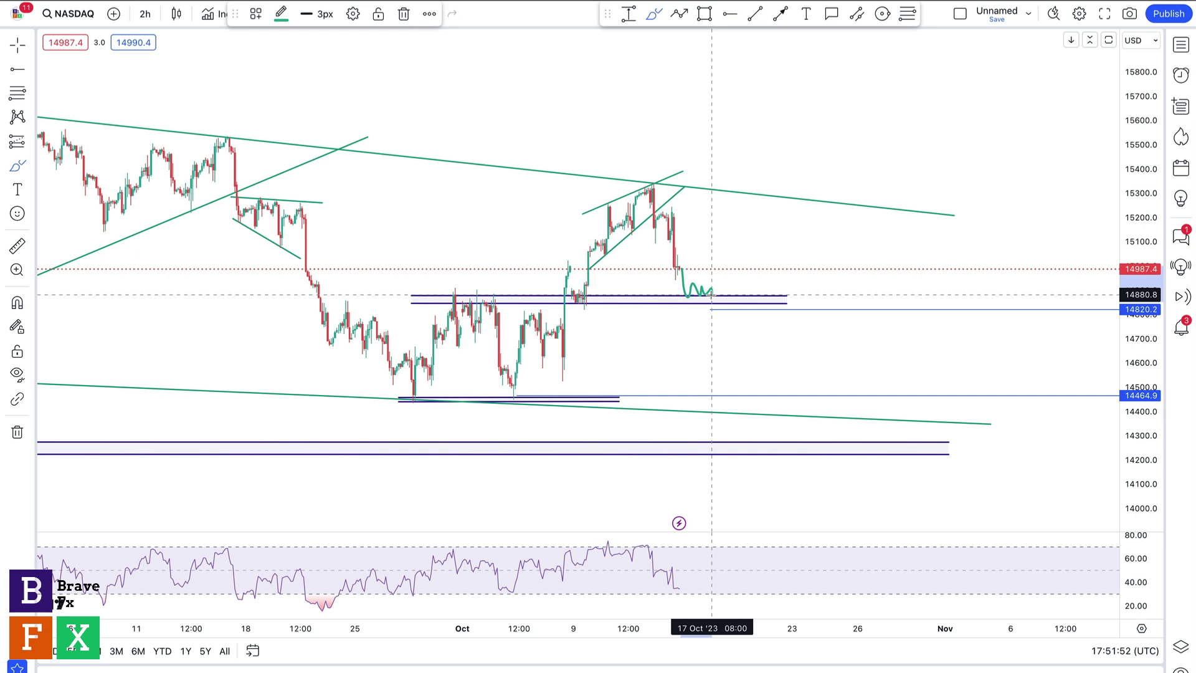
left_click_drag(712, 294, 710, 320)
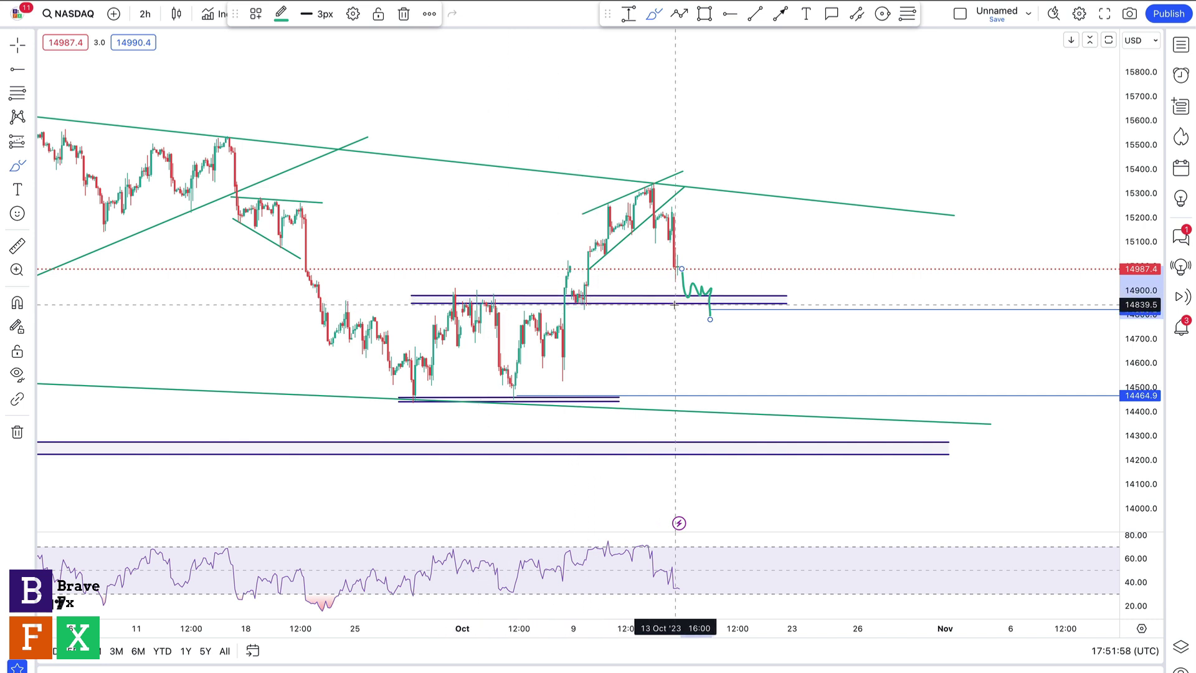
left_click(737, 187)
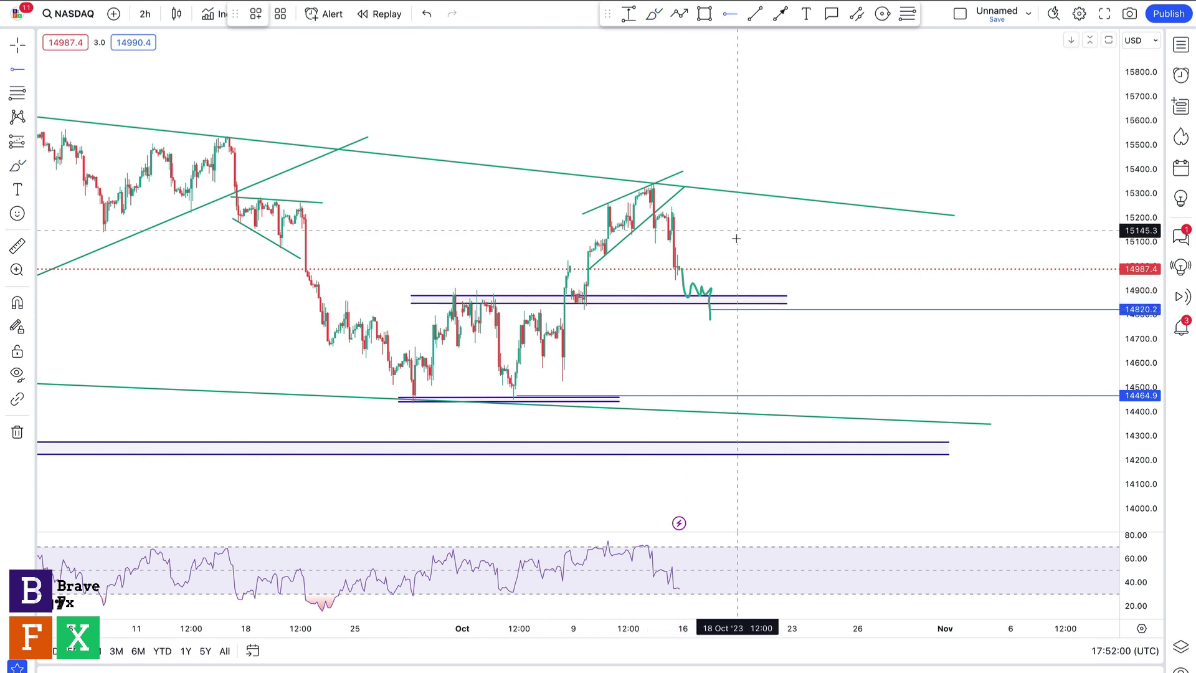
Select the green hand-drawn path, after releasing the support rectangle near 14460.
left_click(700, 283)
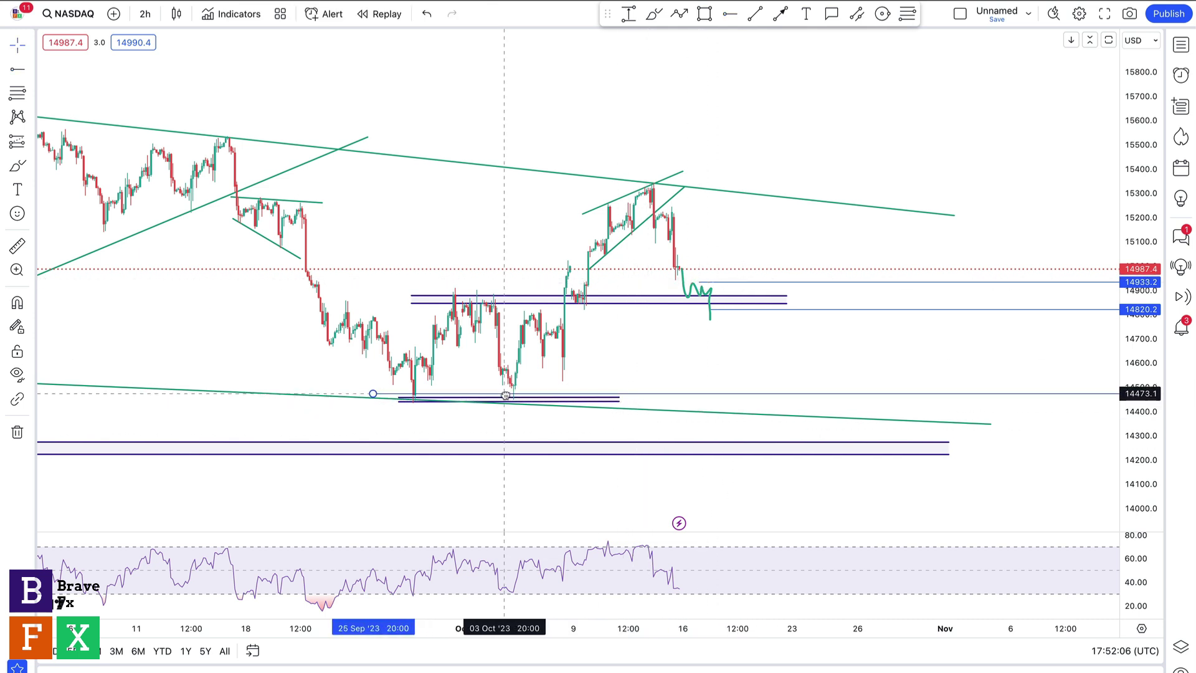
left_click(505, 395)
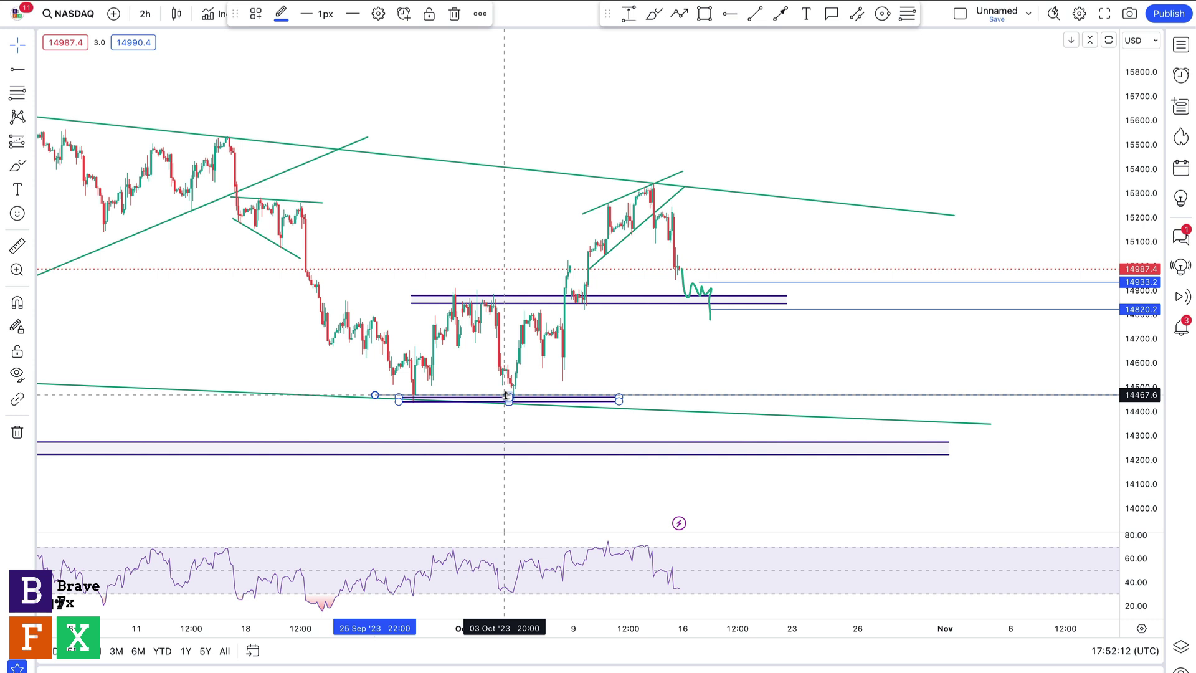
key("Escape")
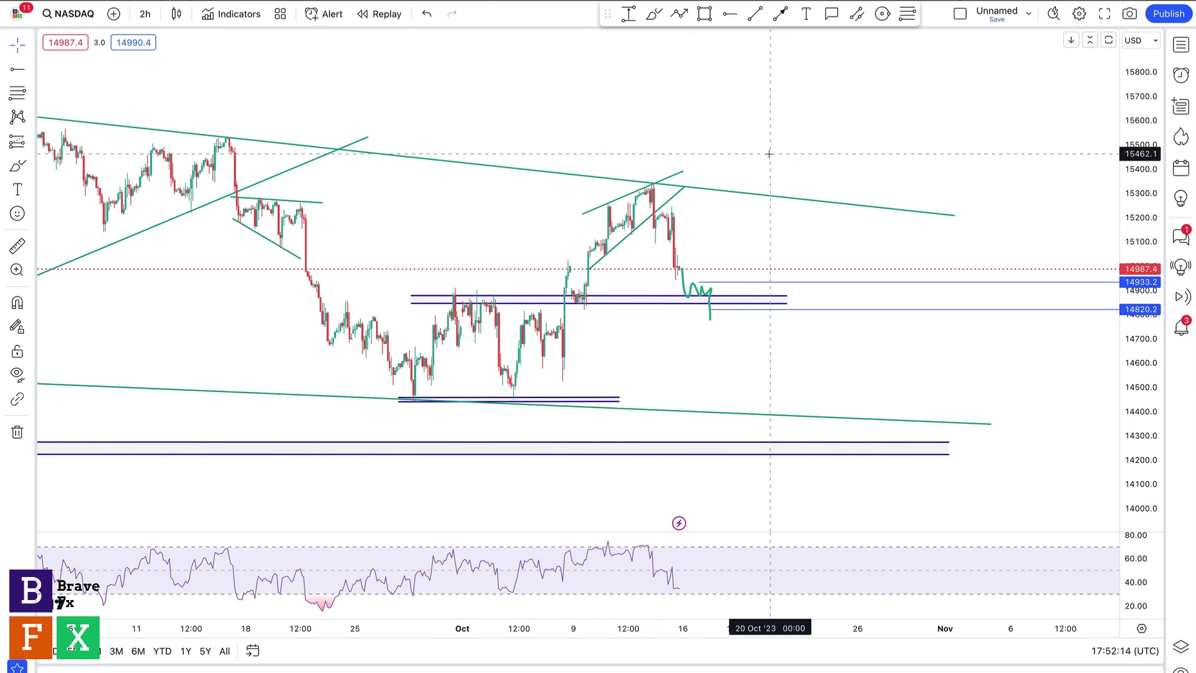
left_click(709, 310)
Replace the old path with a W-shaped brush path dipping to the purple zone, rising above 15000.
key("Delete")
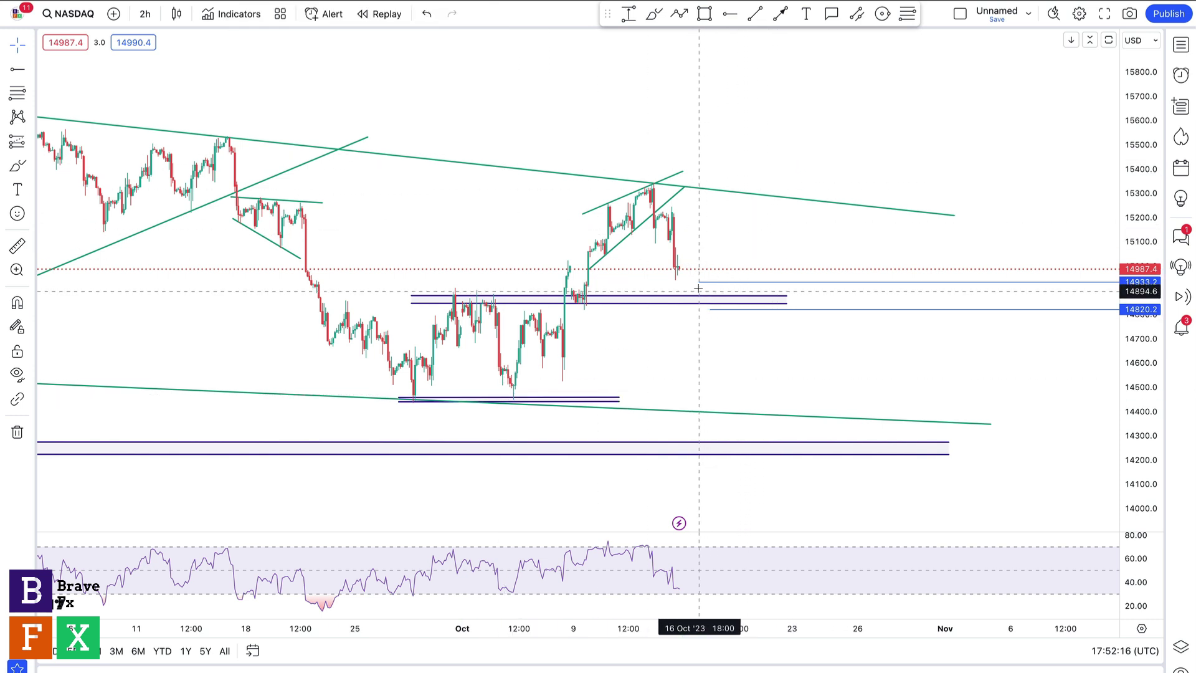
left_click(651, 14)
mouse_move(678, 270)
left_mouse_down()
mouse_move(702, 300)
mouse_move(721, 271)
mouse_move(727, 291)
mouse_move(739, 260)
left_mouse_up()
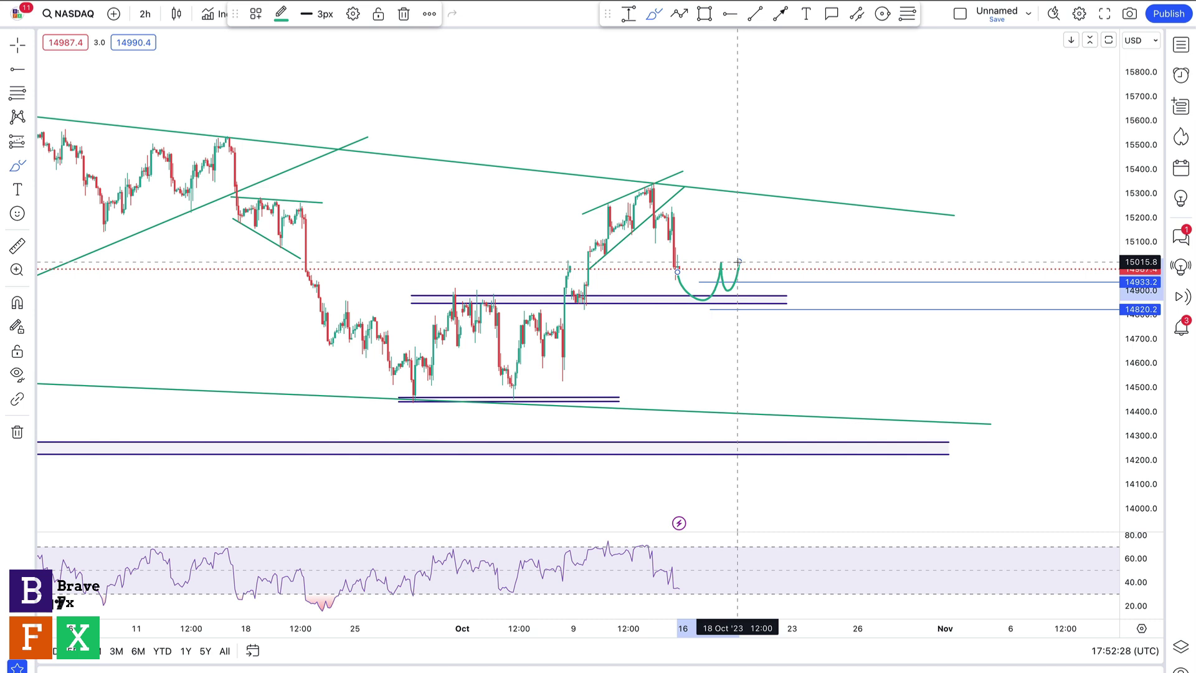
left_click_drag(739, 262, 738, 262)
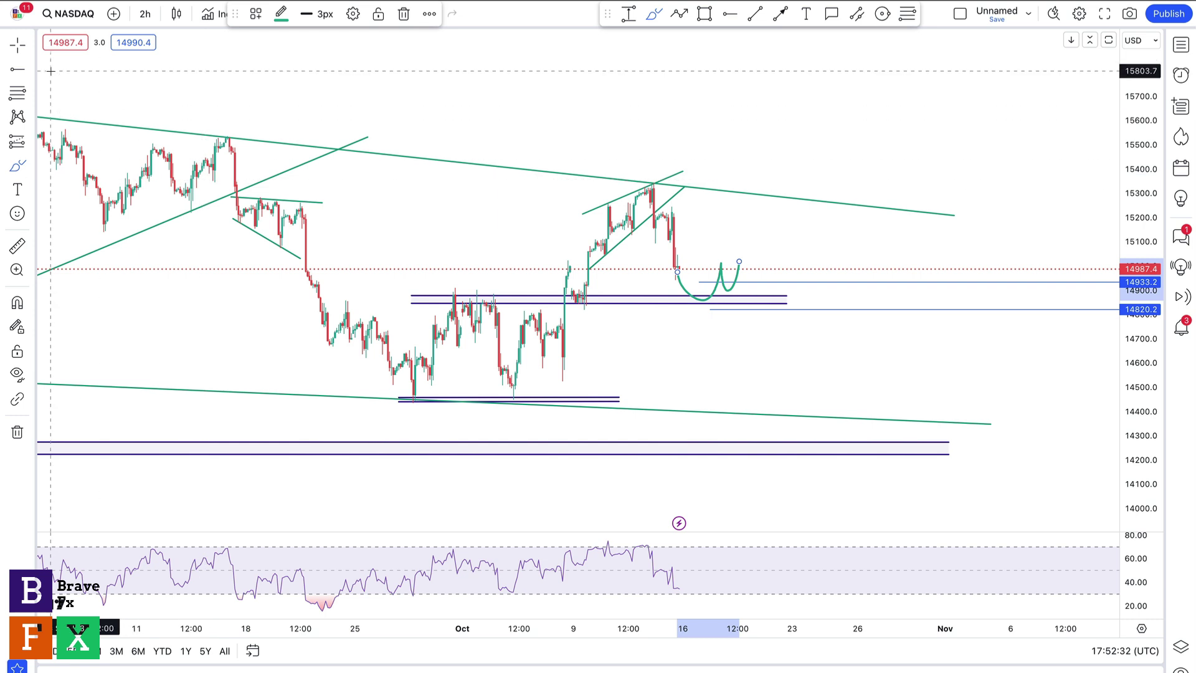
left_click(17, 44)
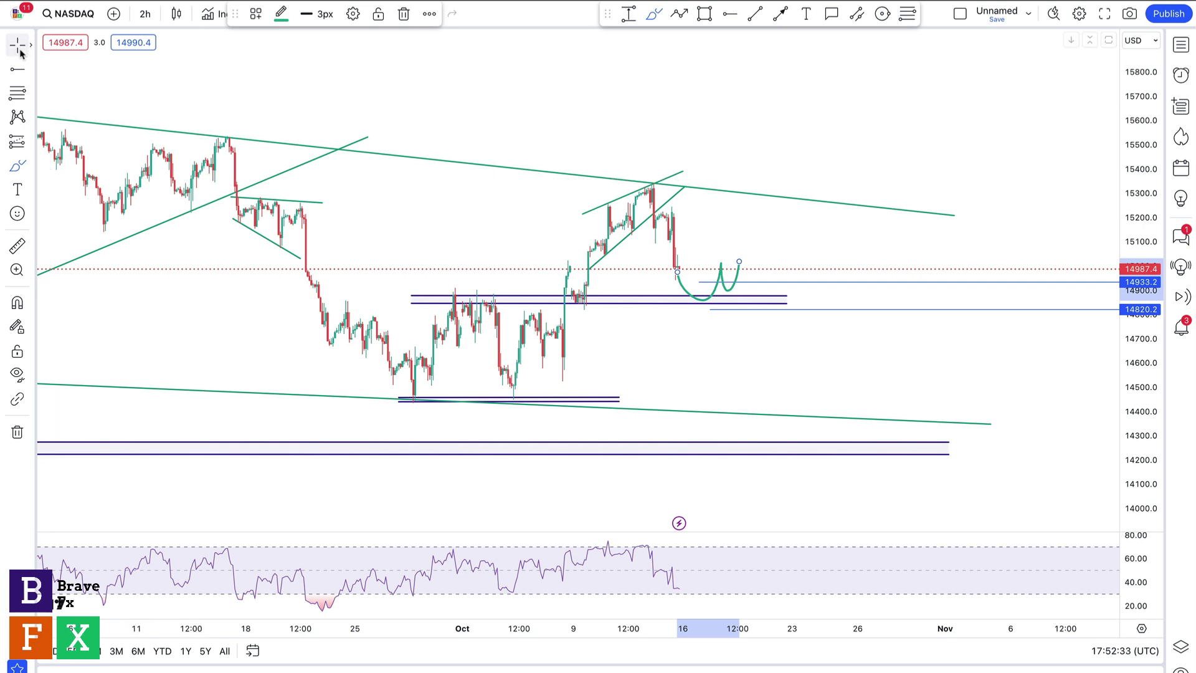
left_click(697, 284)
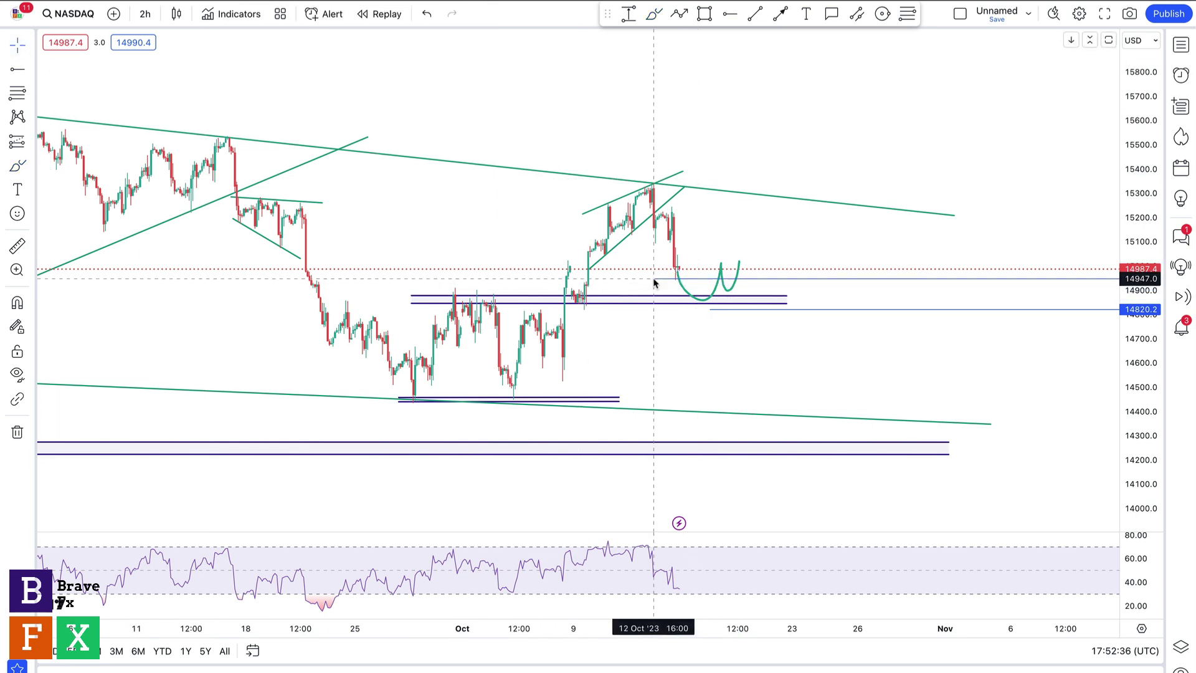
left_click(662, 192)
Move the 14820 ray's start slightly earlier, beneath the projected dip.
left_click(660, 191)
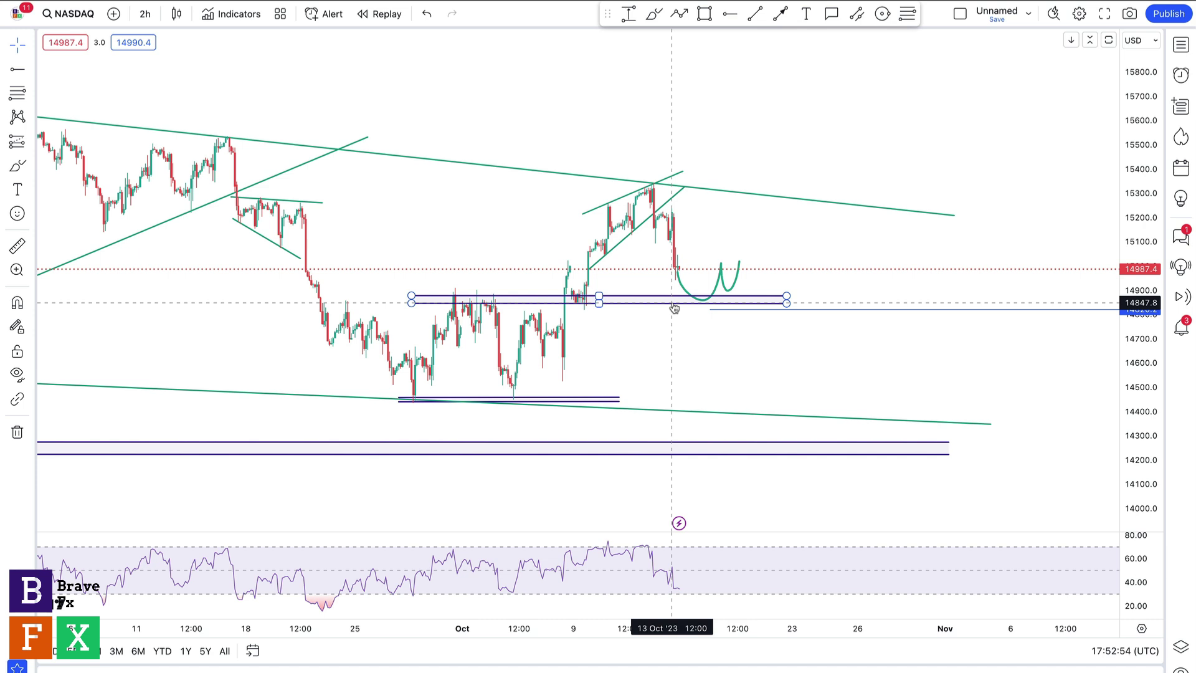
left_click(711, 310)
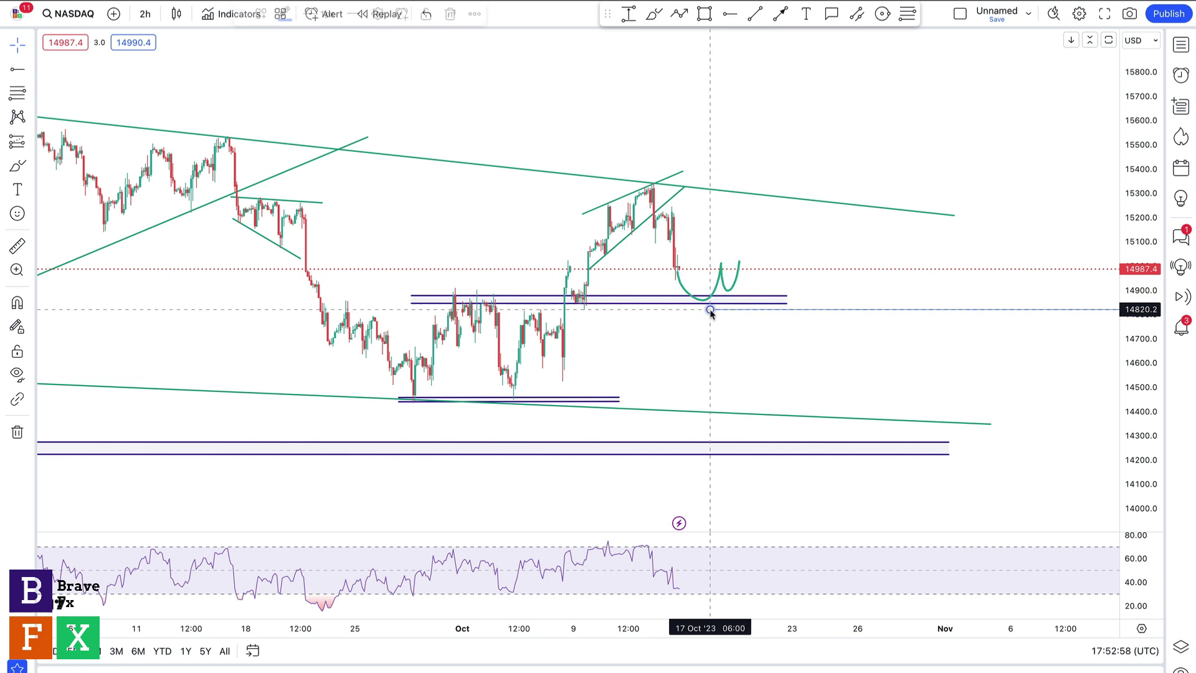
left_click_drag(711, 310, 695, 310)
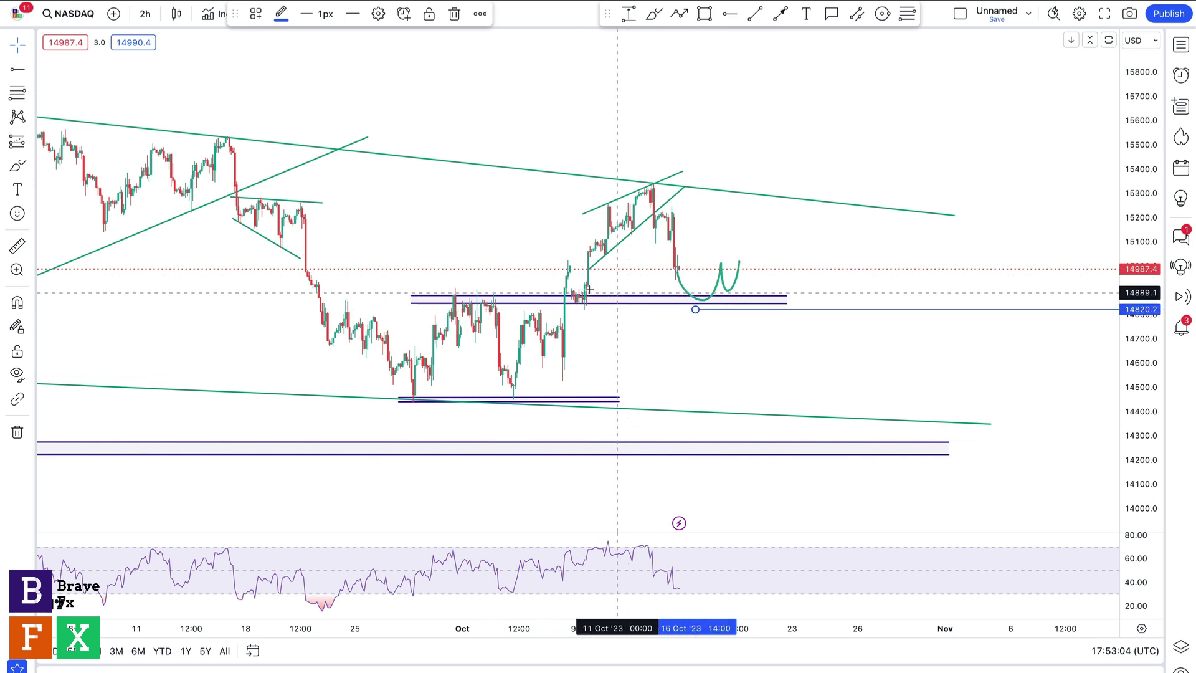
Add a horizontal ray near the 15241 high, extend its start left, then delete it.
left_click(608, 299)
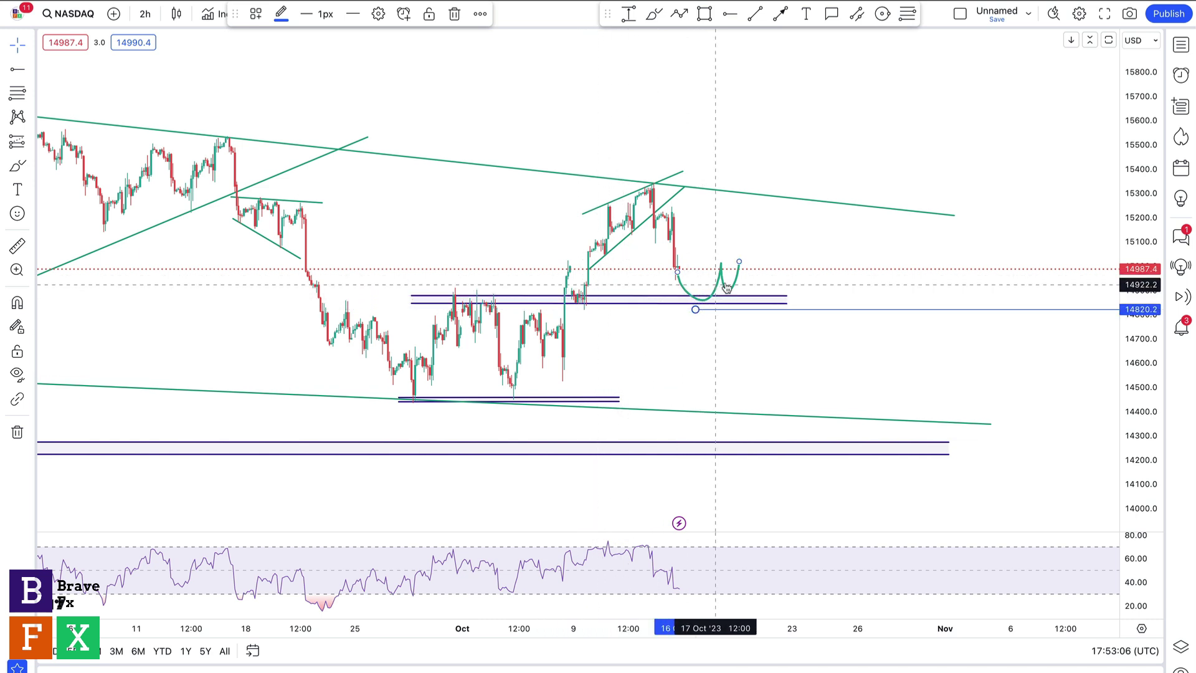
left_click(730, 14)
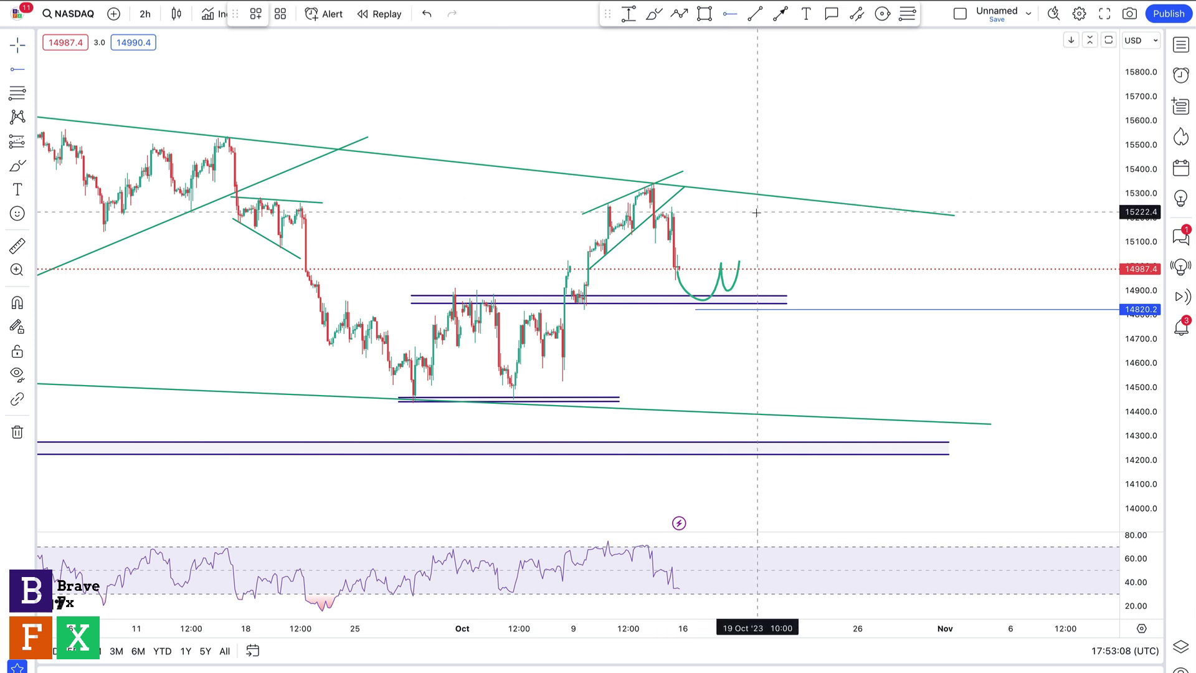
left_click(662, 207)
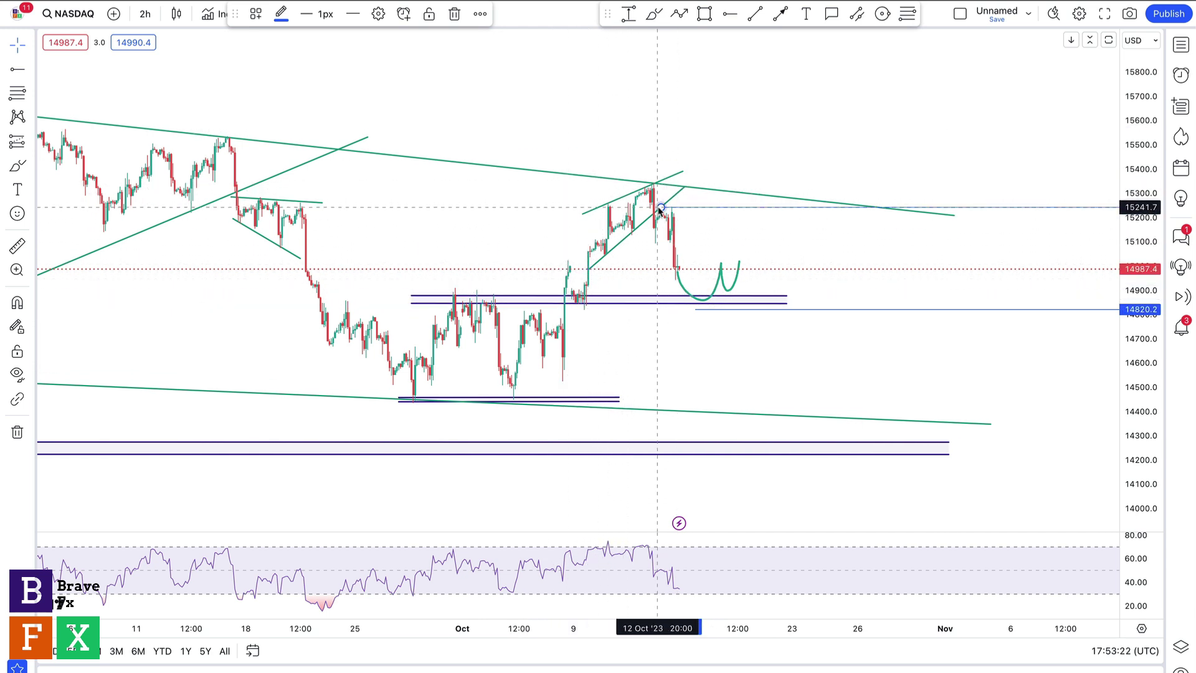
left_click_drag(661, 206, 284, 203)
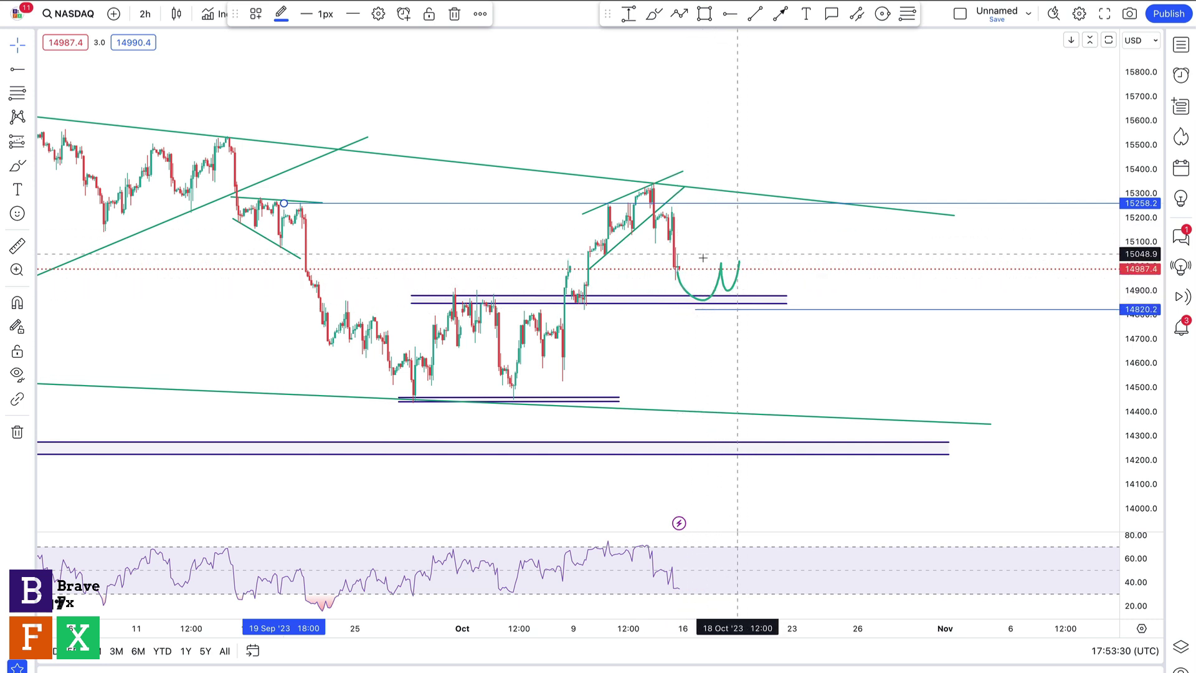
key("Delete")
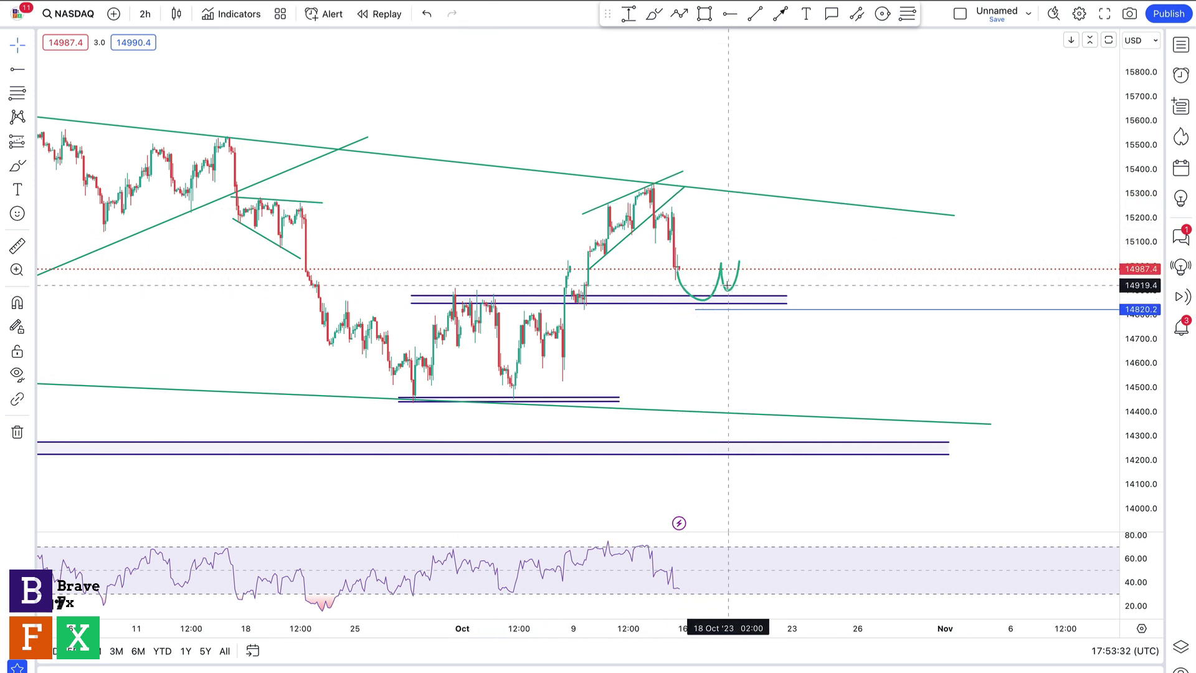
Delete the green W-shaped projection path from the NASDAQ chart.
left_click(720, 276)
key("Delete")
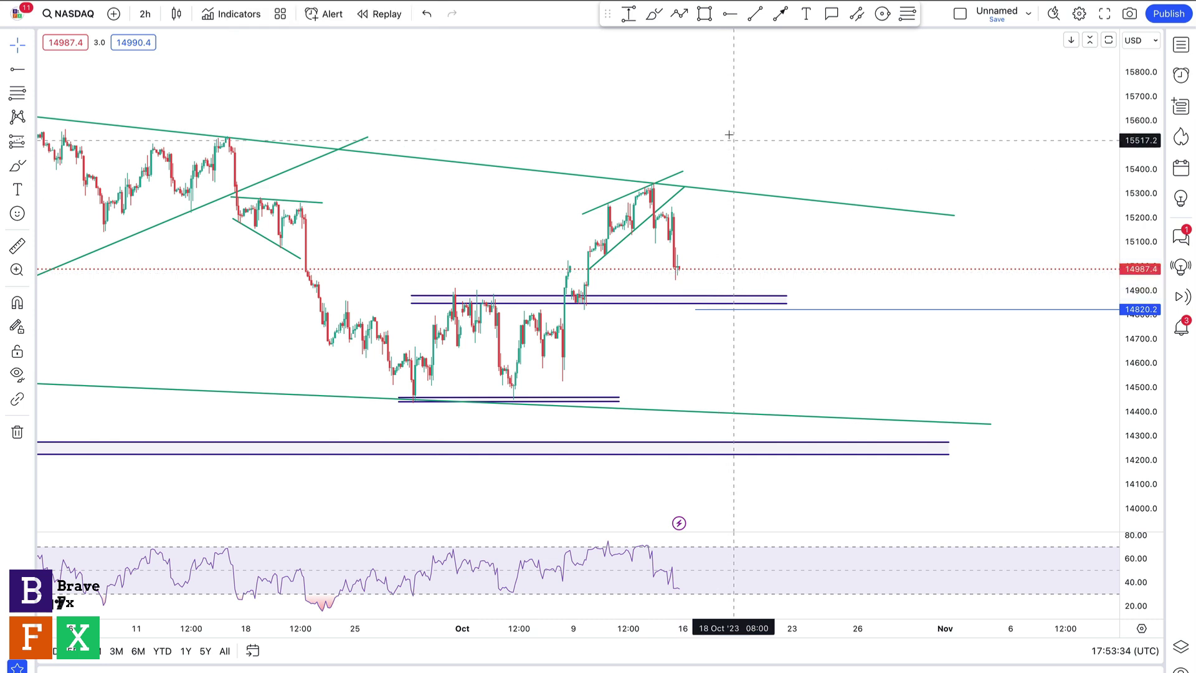
scroll(801, 136, "left", 3)
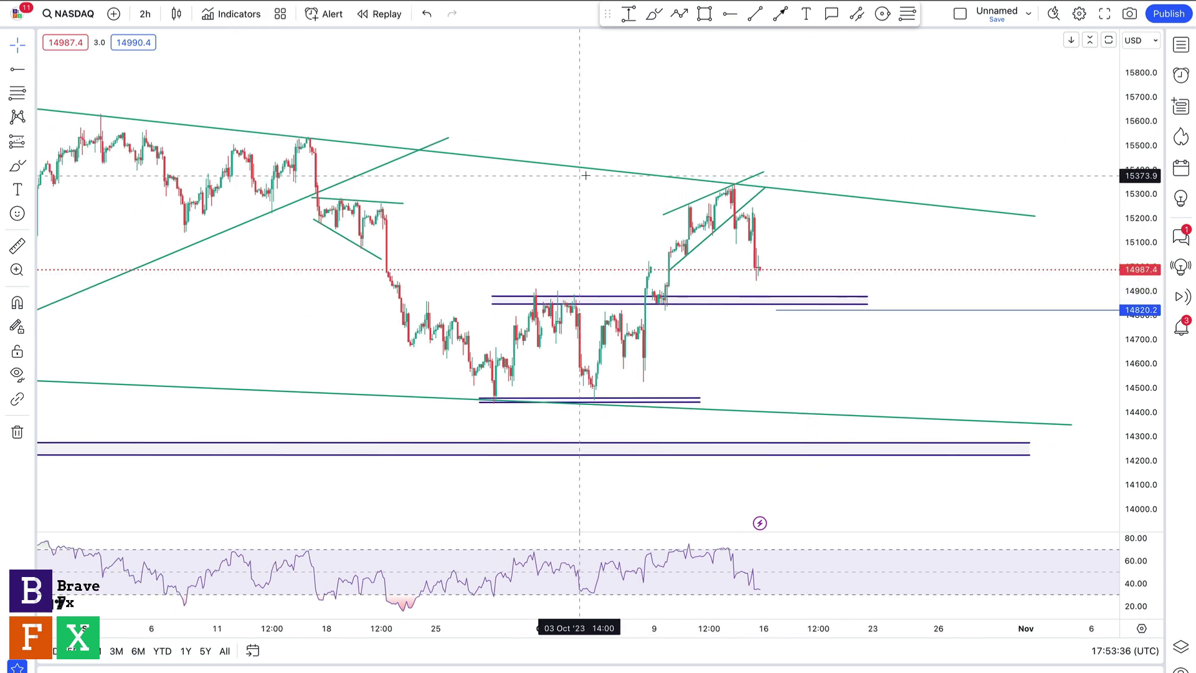
Pan the NASDAQ chart back to reveal earlier September candles.
left_click(535, 168)
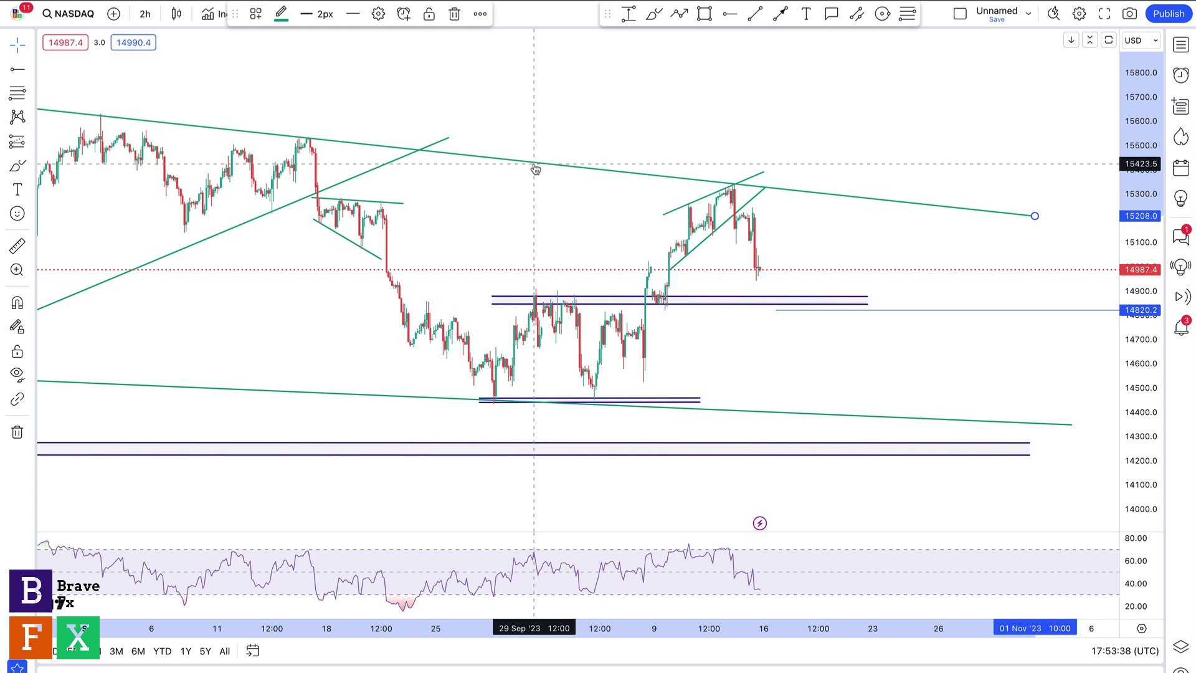
left_click(849, 110)
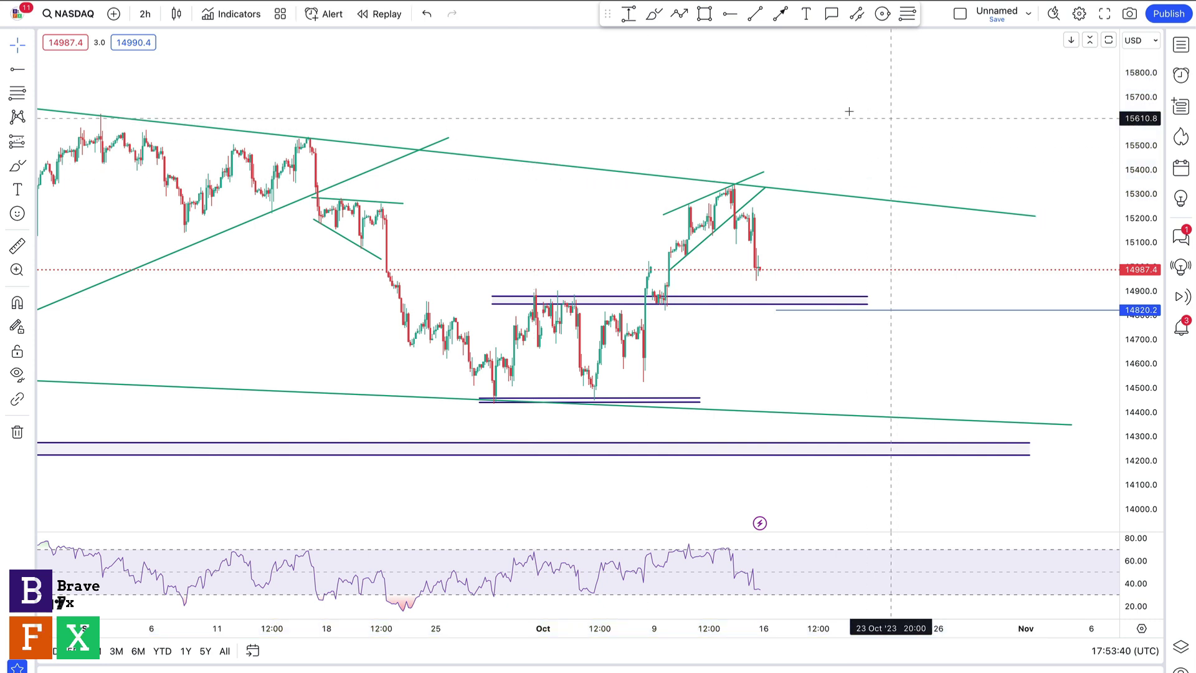
mouse_move(849, 110)
left_mouse_down()
mouse_move(769, 106)
mouse_move(806, 104)
left_mouse_up()
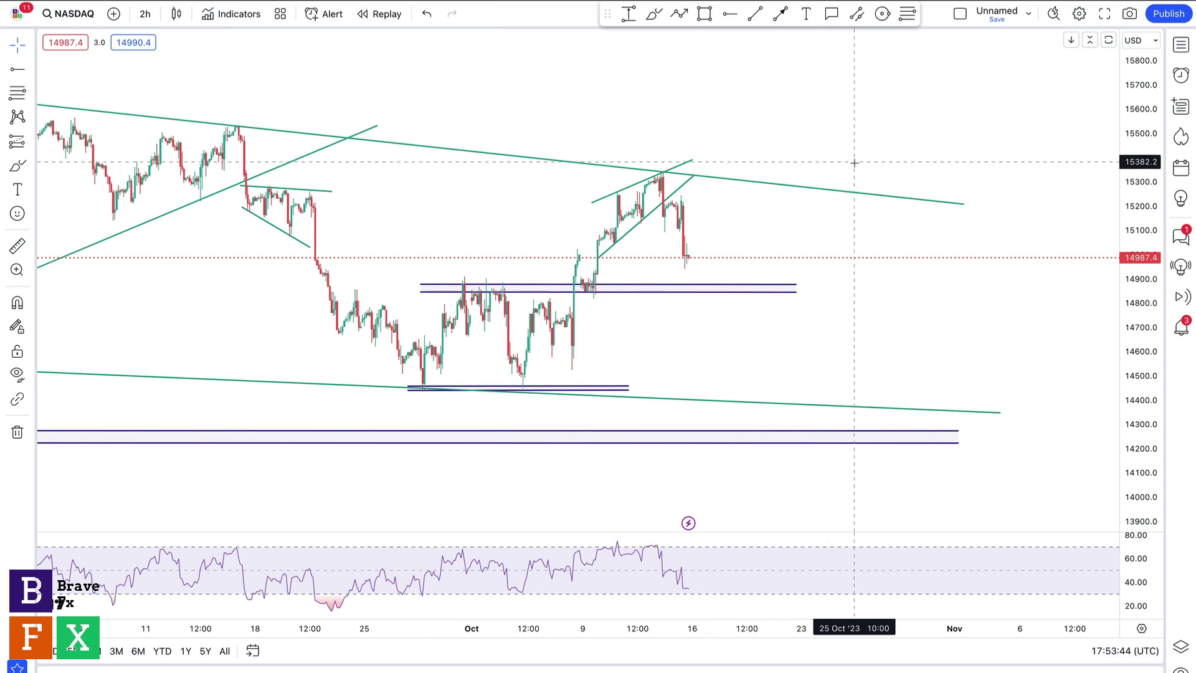
left_click_drag(751, 123, 841, 113)
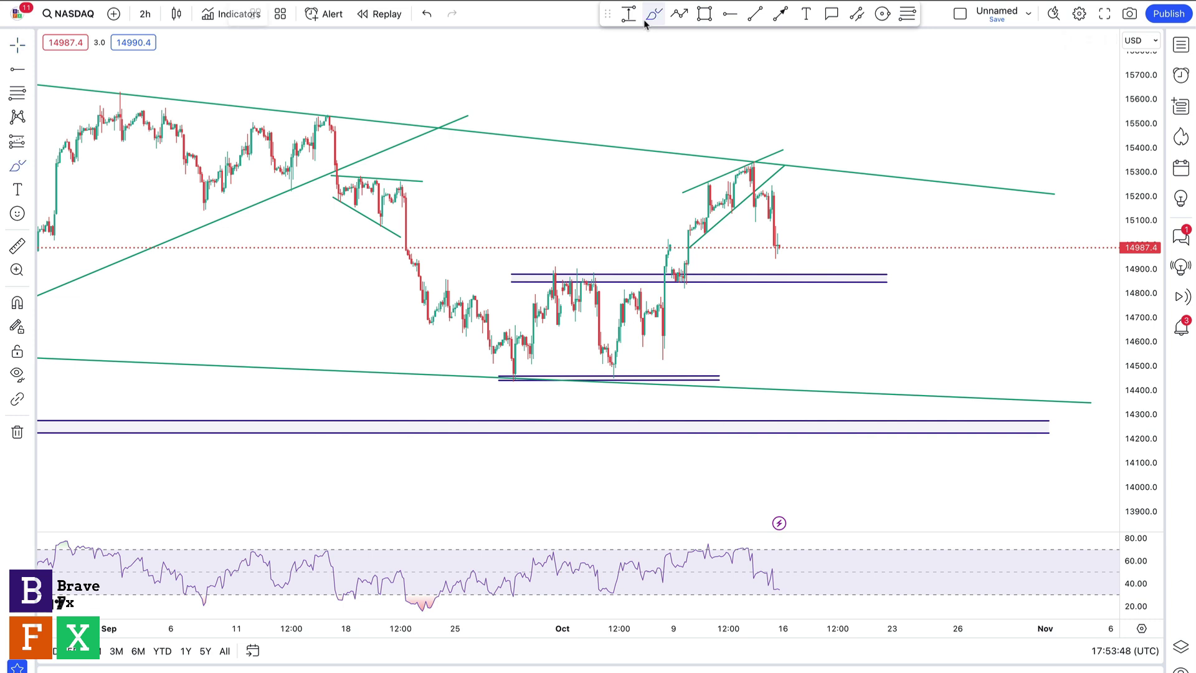
Brush a path from the latest candle plunging toward 14580 and underline the 14450 zone.
left_click(777, 249)
mouse_move(777, 250)
left_mouse_down()
mouse_move(782, 280)
mouse_move(786, 265)
mouse_move(810, 269)
mouse_move(815, 347)
left_mouse_up()
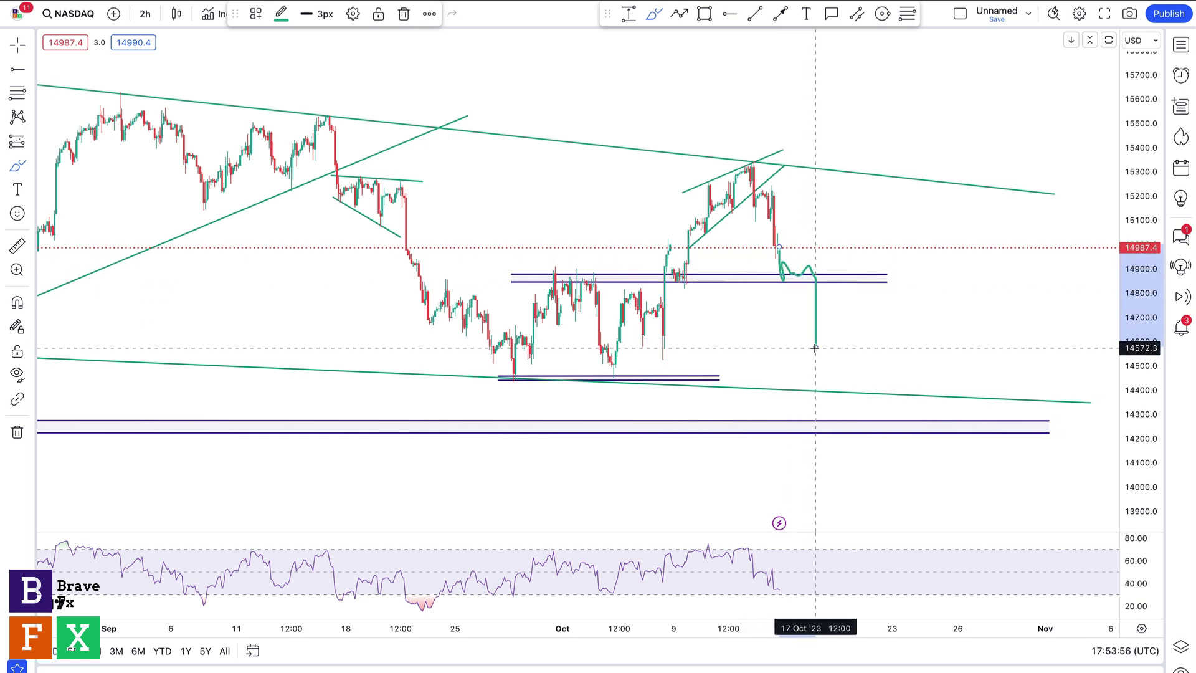
mouse_move(655, 389)
left_mouse_down()
mouse_move(823, 378)
mouse_move(699, 378)
left_mouse_up()
left_click_drag(799, 261, 814, 261)
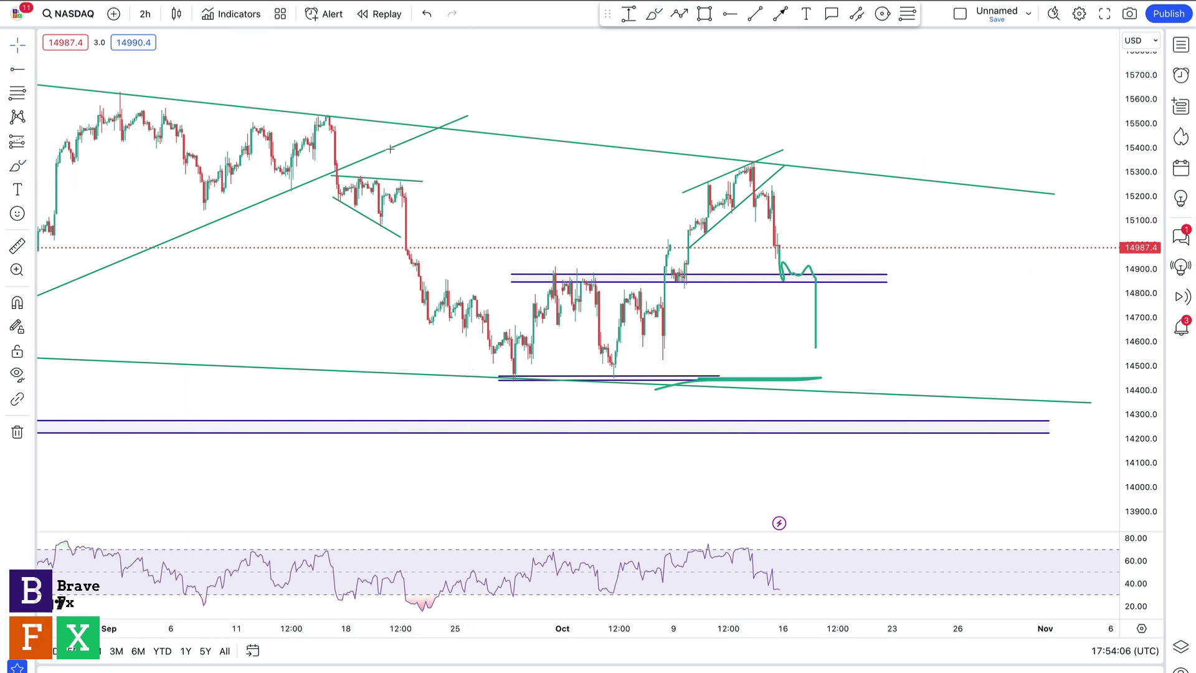
left_click(786, 269)
Remove the stray stroke and brush a path dipping onto the purple zone, then rising to the upper trendline.
key("Delete")
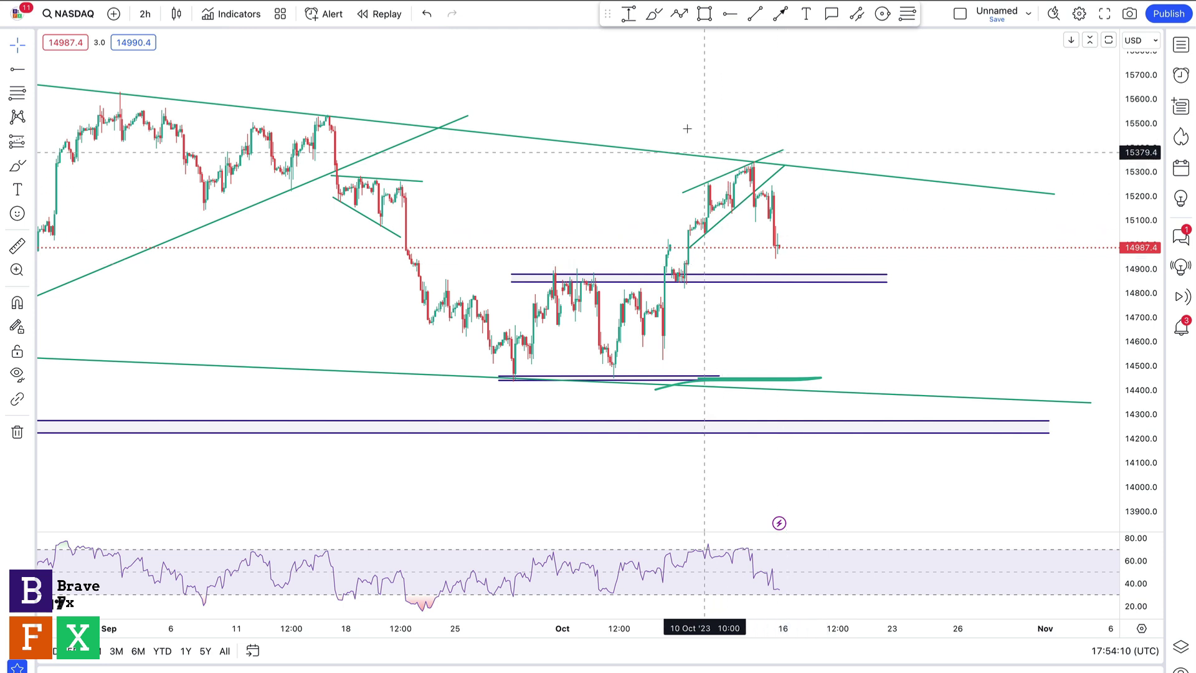
left_click(654, 13)
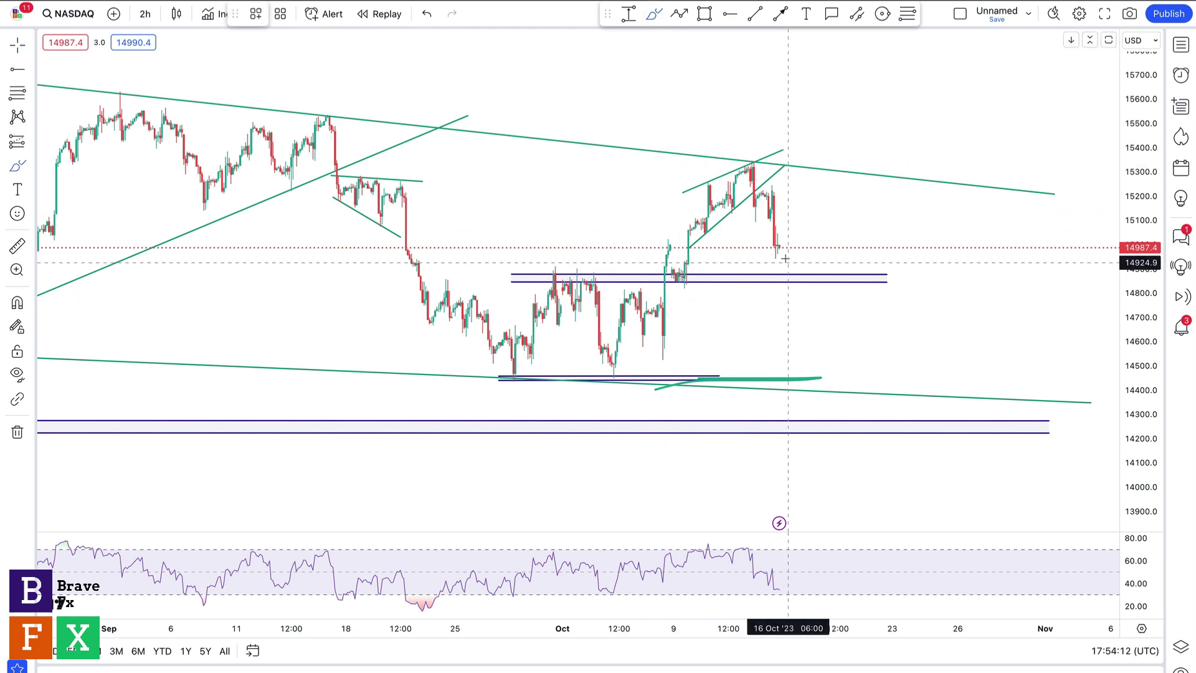
mouse_move(779, 247)
left_mouse_down()
mouse_move(791, 280)
mouse_move(800, 260)
left_mouse_up()
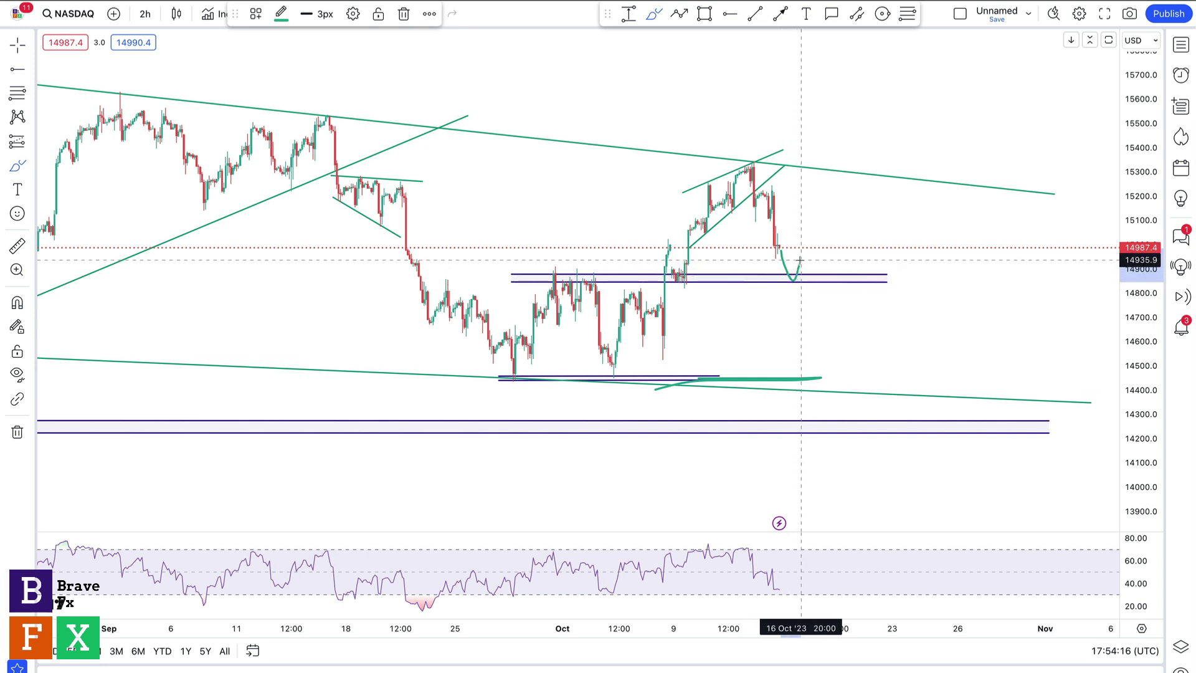
mouse_move(804, 263)
left_mouse_down()
mouse_move(828, 261)
mouse_move(849, 173)
left_mouse_up()
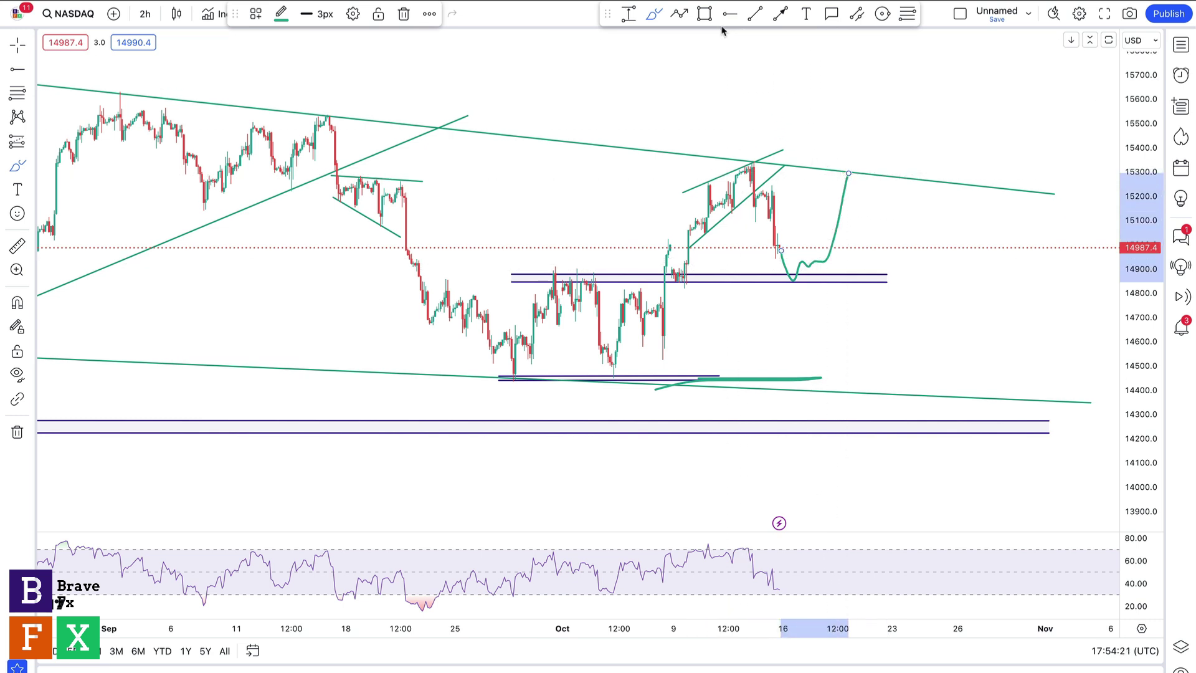
Add horizontal rays at 14817.5 and 15230.7, then switch to the EURUSD chart.
left_click(786, 288)
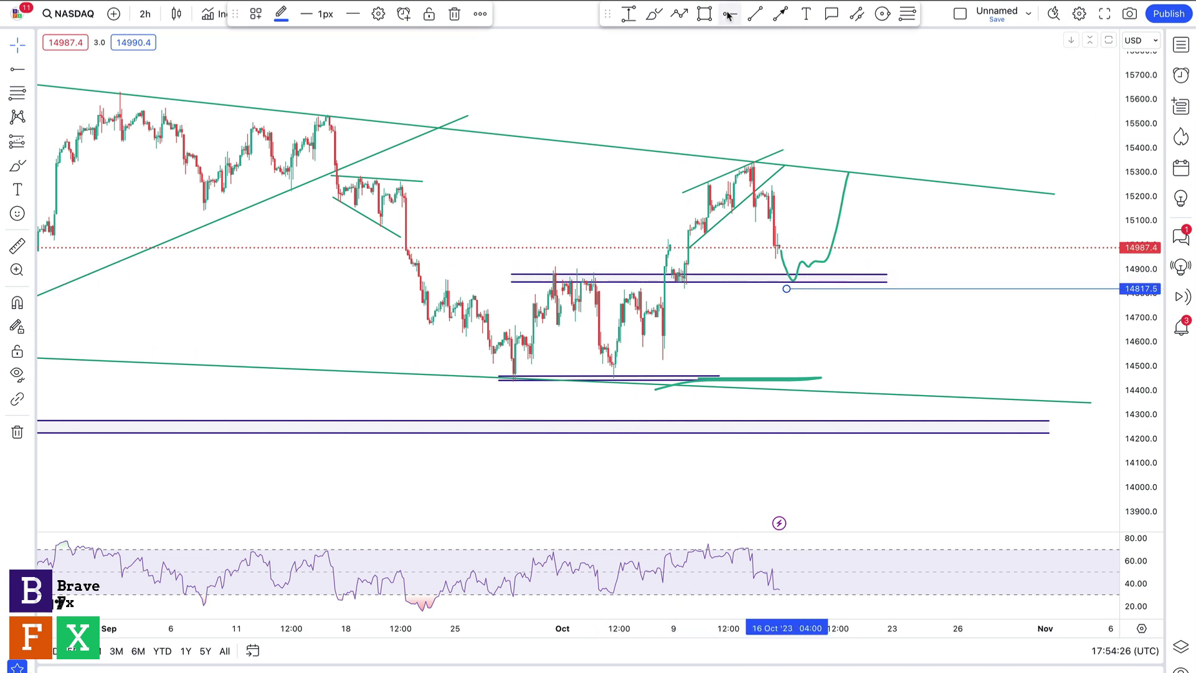
left_click(765, 189)
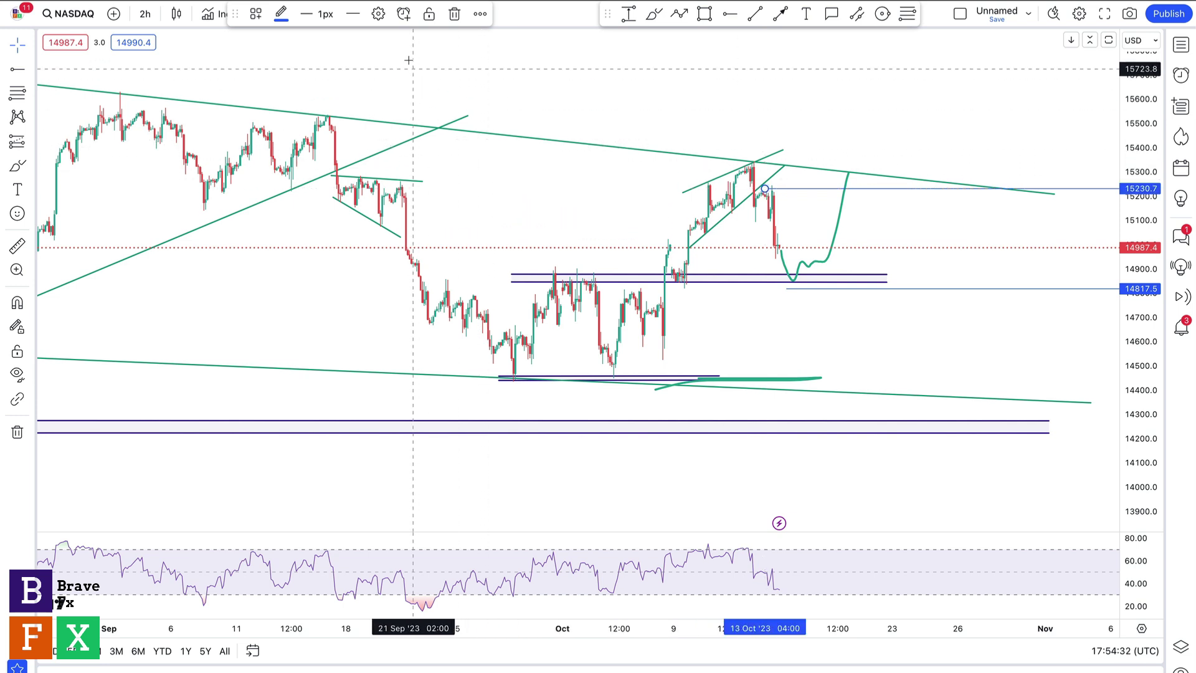
key("ctrl+Tab")
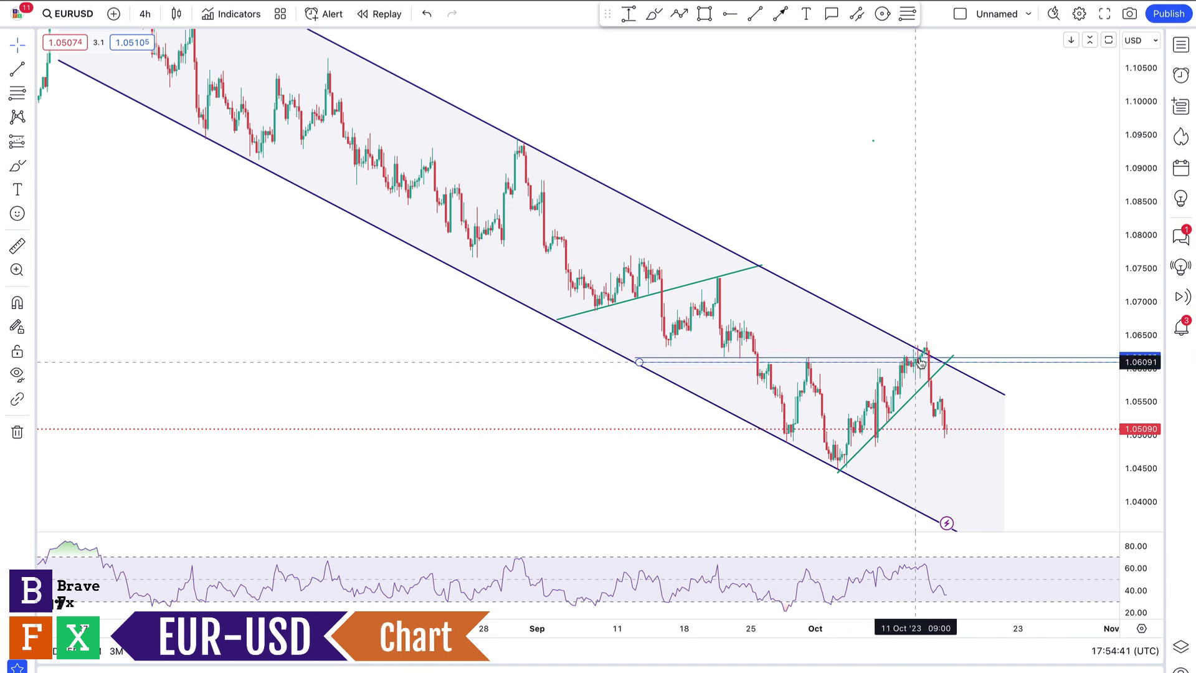
left_click(927, 363)
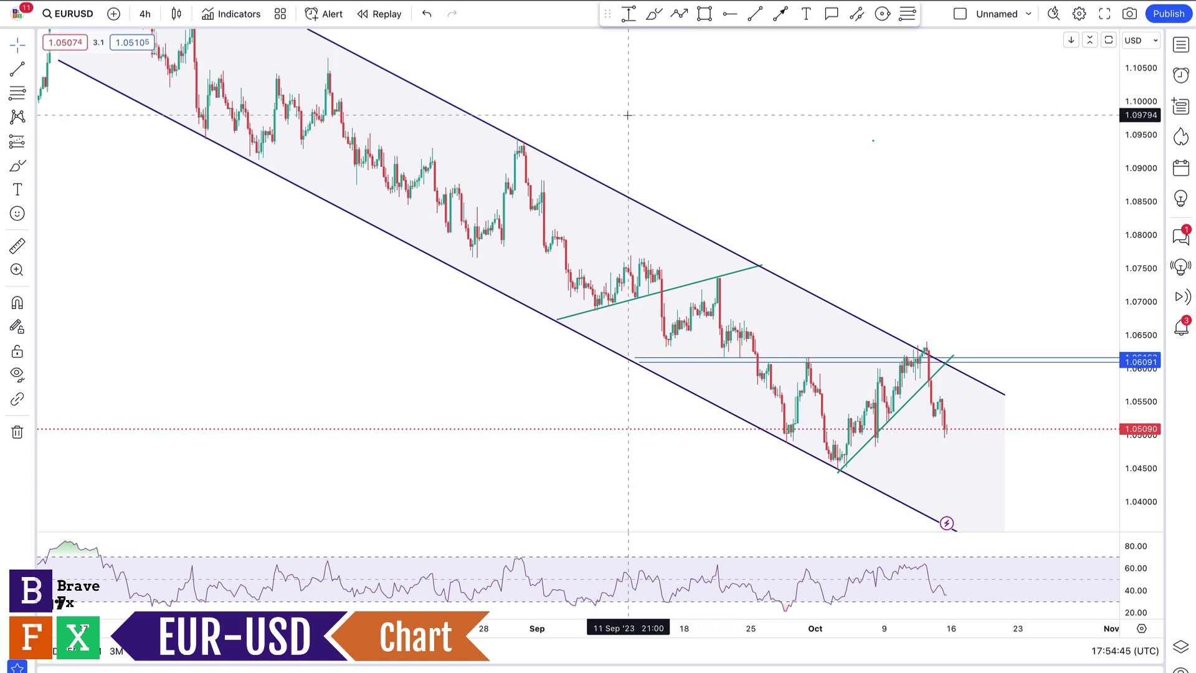
left_click_drag(627, 107, 889, 299)
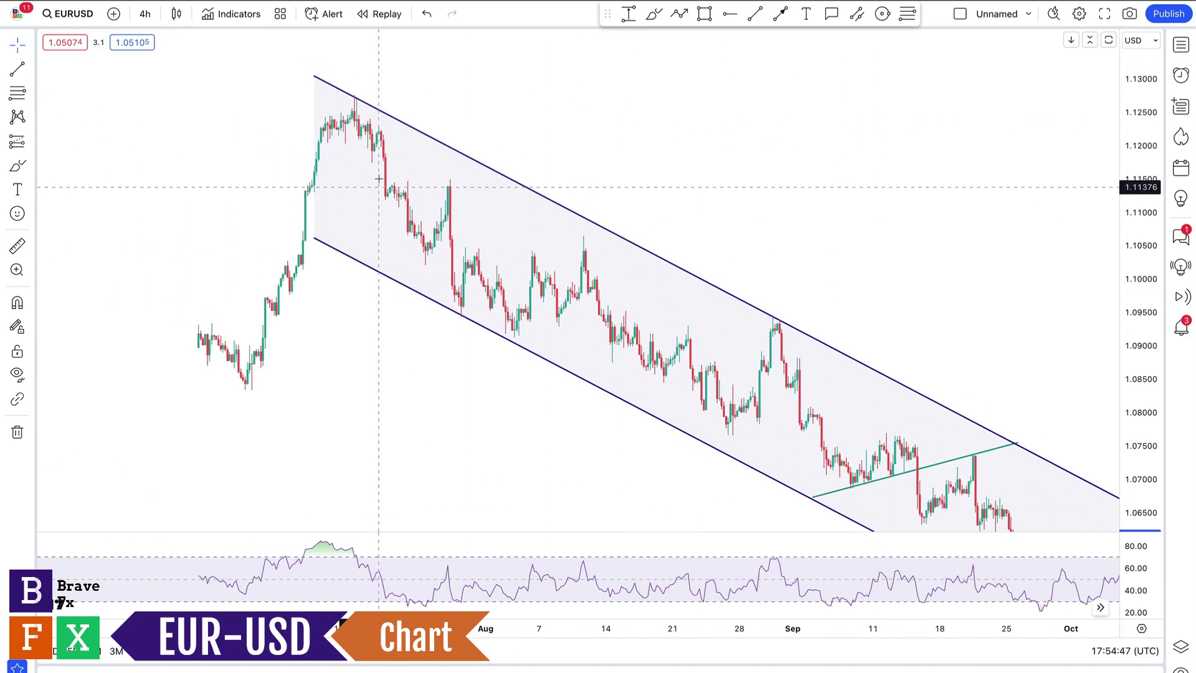
left_click_drag(814, 160, 629, 81)
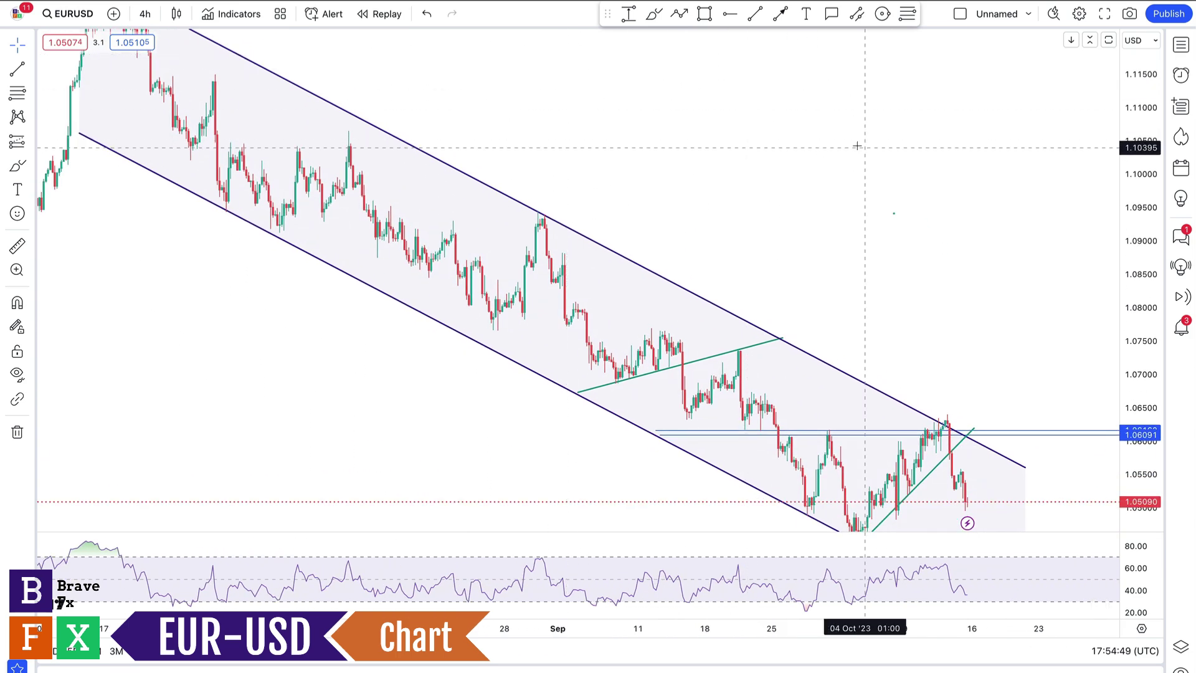
left_click_drag(857, 144, 684, 351)
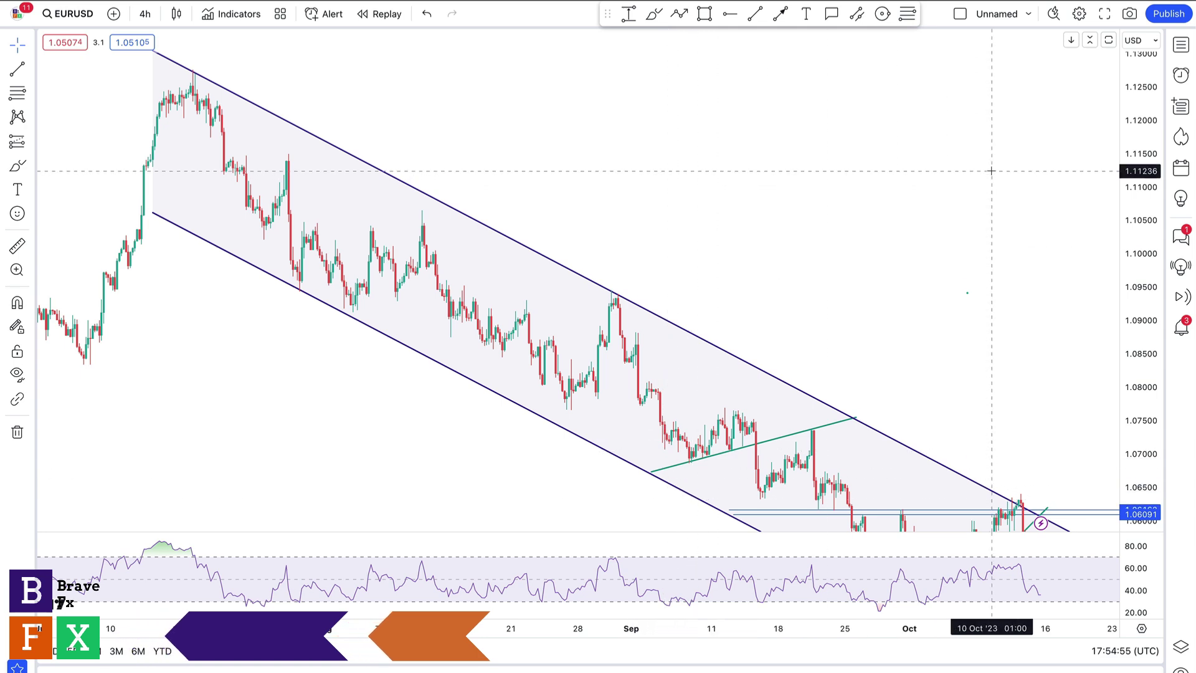
left_click_drag(991, 170, 623, 174)
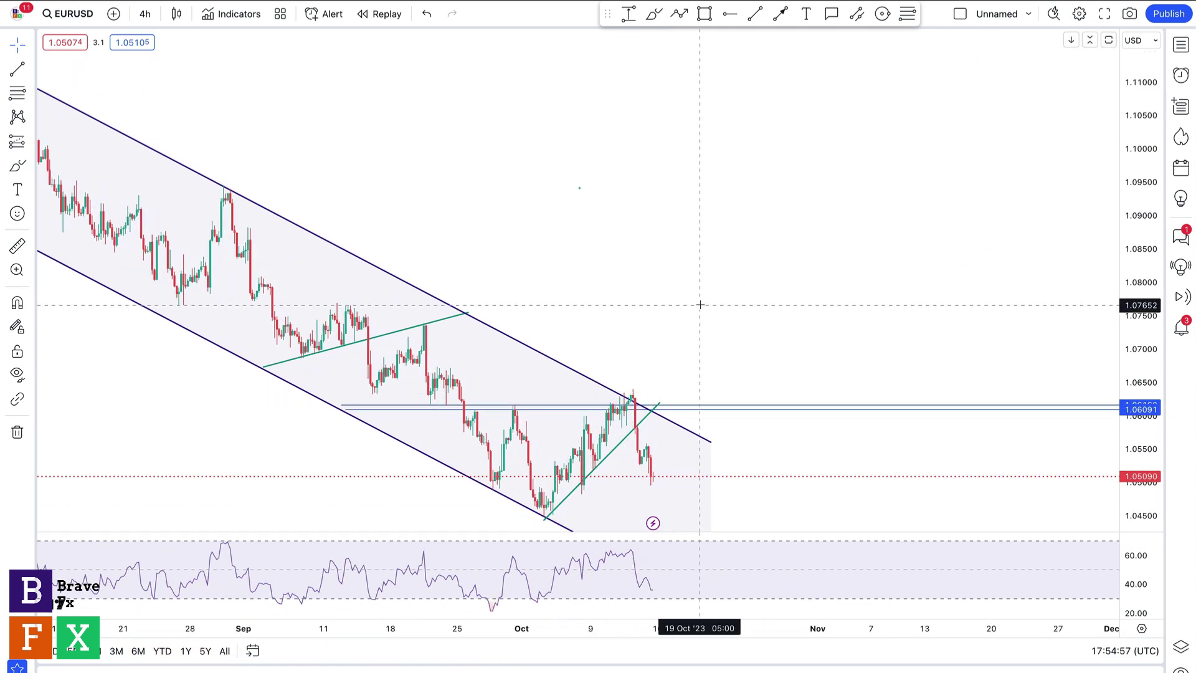
left_click_drag(700, 304, 791, 140)
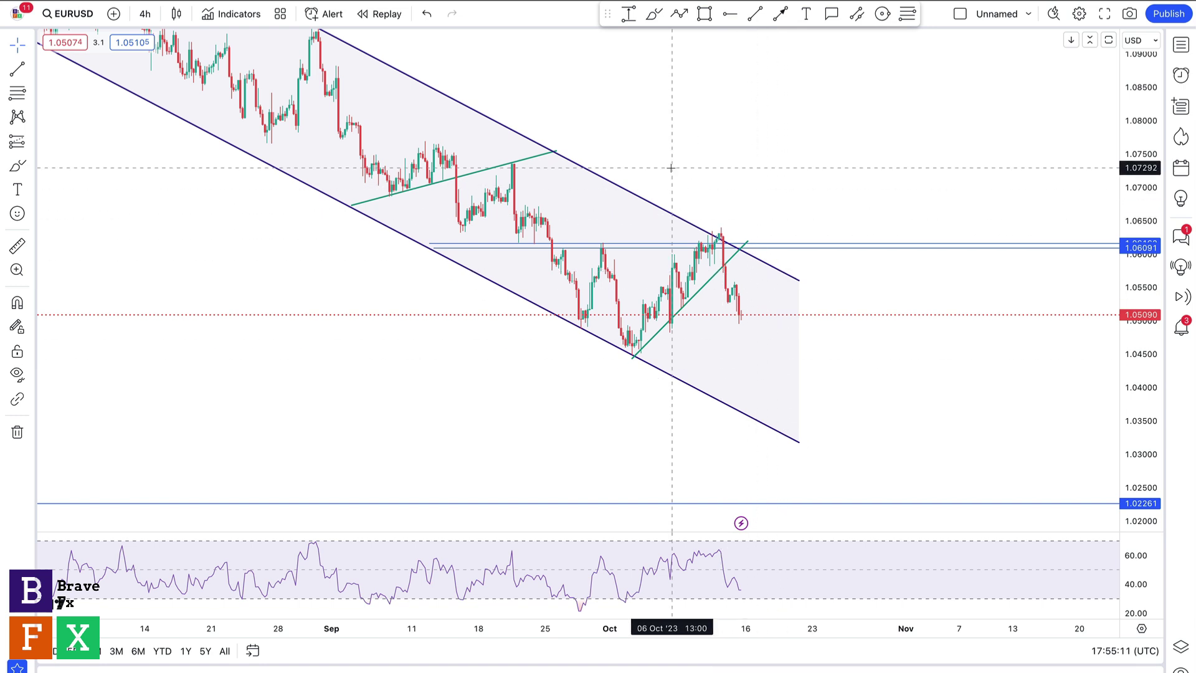
Change the EURUSD interval from 4 hours to 2 hours and nudge the view.
left_click(146, 17)
left_click(164, 363)
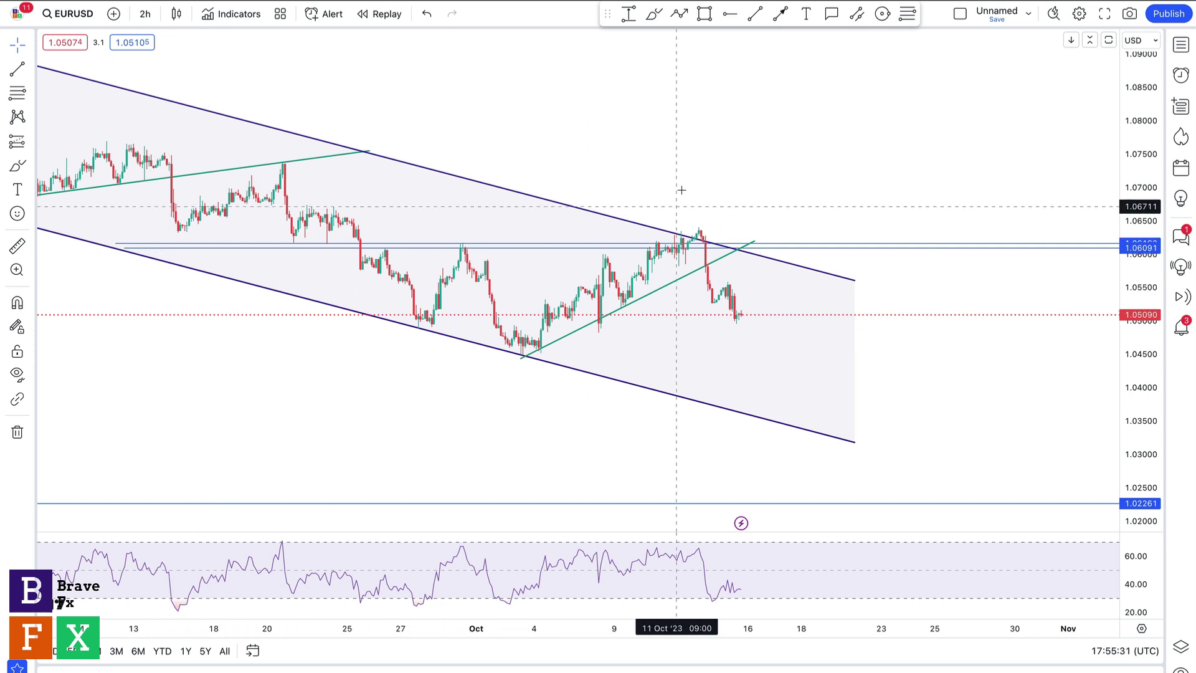
left_click_drag(701, 193, 652, 165)
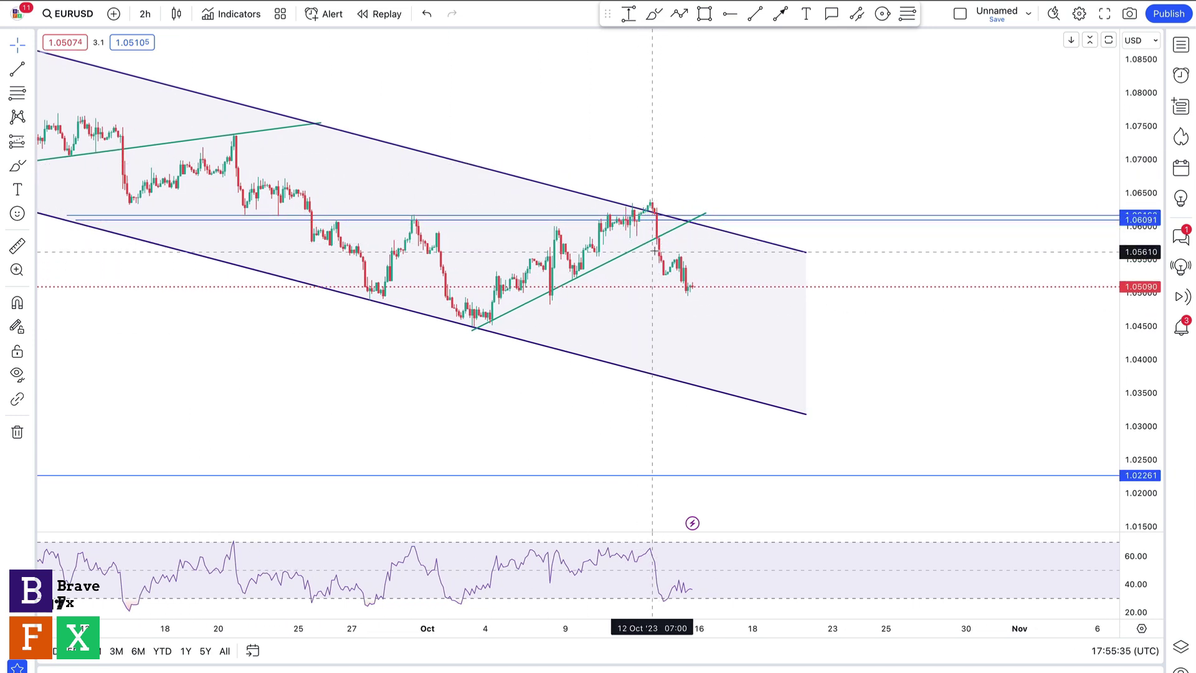
Brush a path dropping below the channel floor and finish a short trendline under recent lows.
left_click(654, 14)
mouse_move(689, 287)
left_mouse_down()
mouse_move(694, 269)
mouse_move(712, 285)
mouse_move(717, 272)
mouse_move(727, 277)
mouse_move(752, 430)
left_mouse_up()
key("Escape")
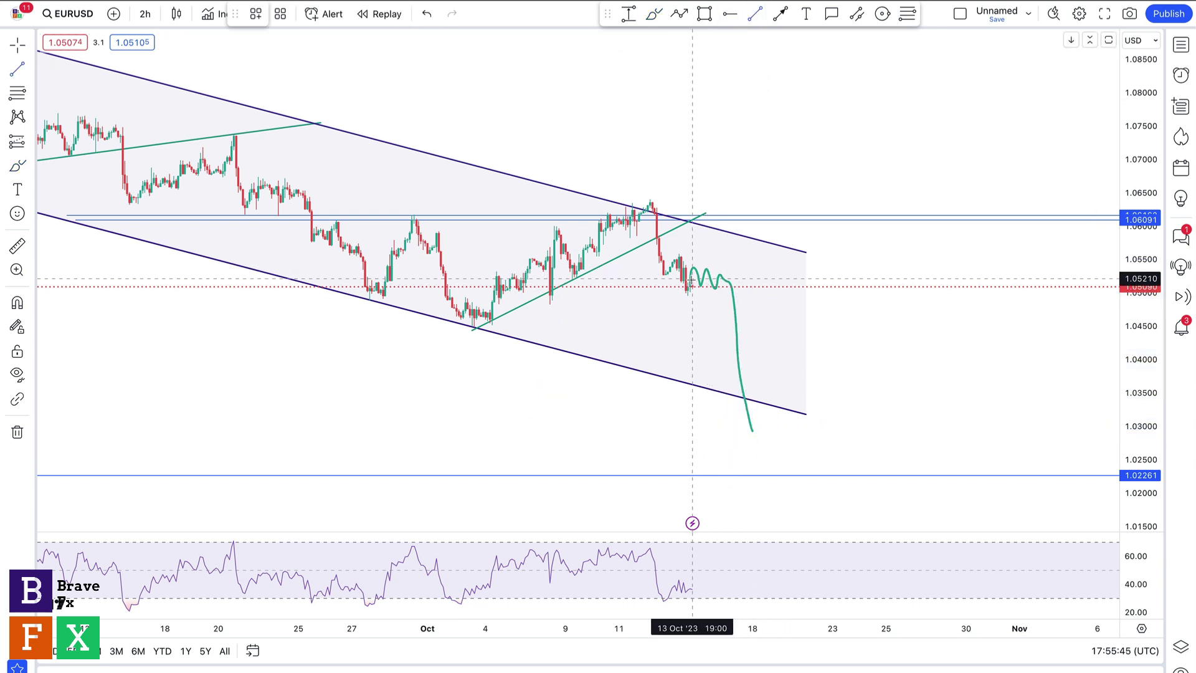
left_click(745, 281)
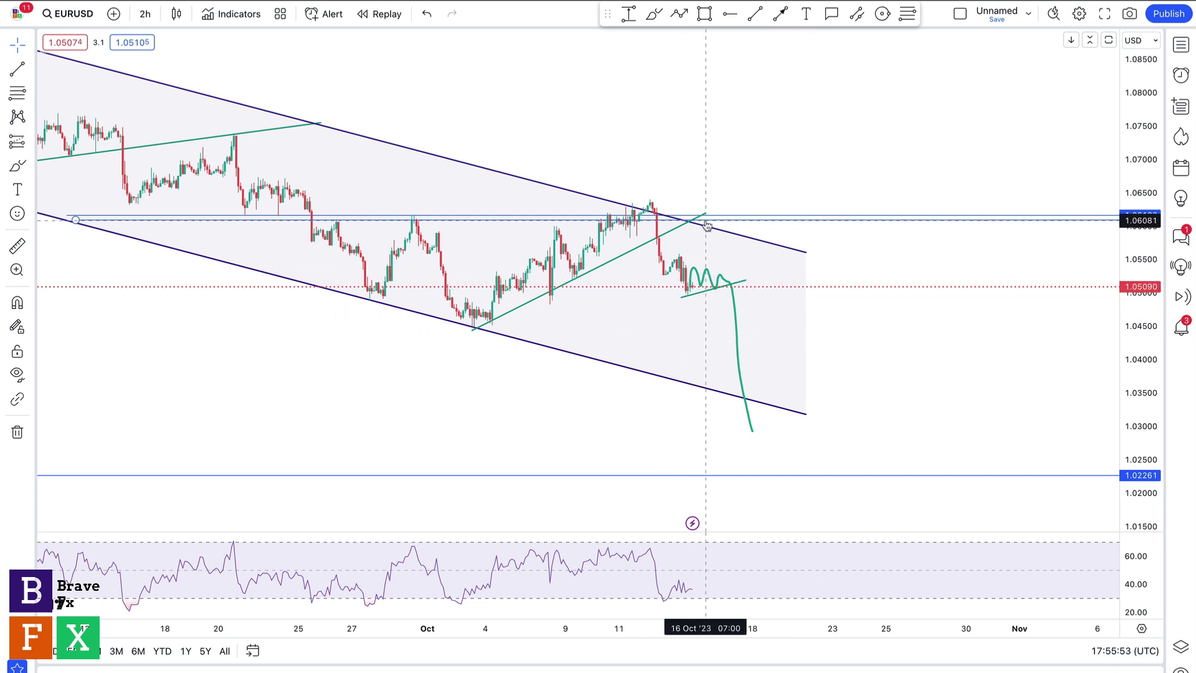
Add horizontal rays at 1.05400 and 1.04969, discarding an extra ray near 1.0444.
left_click(730, 15)
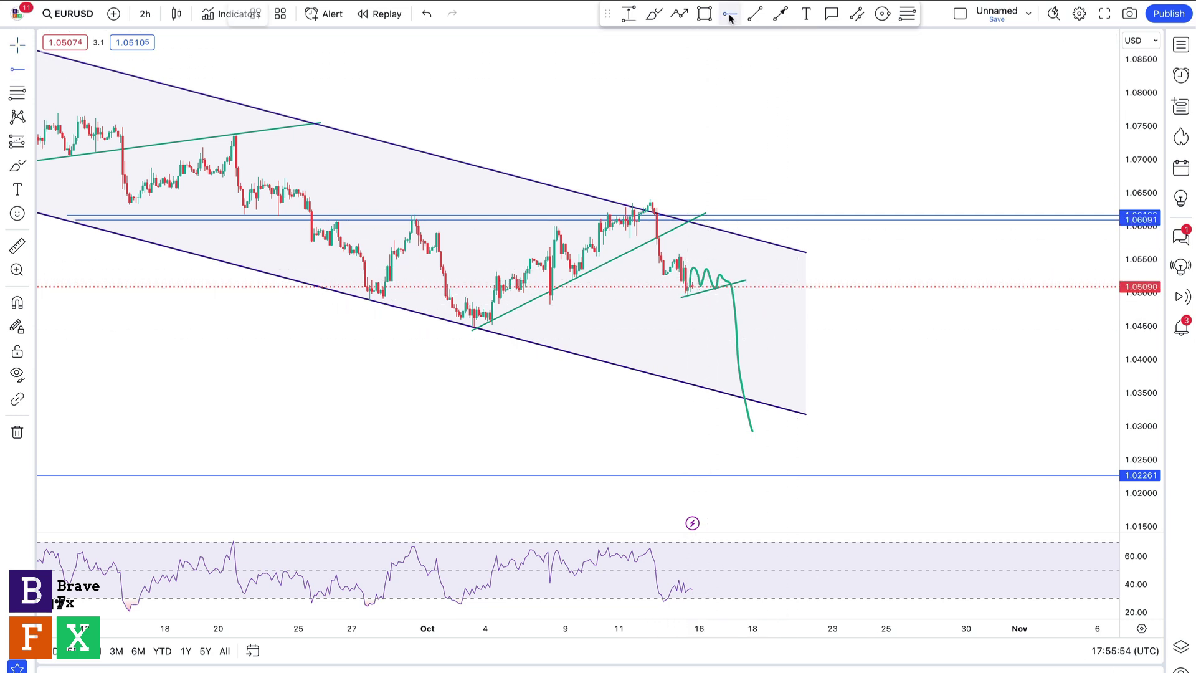
left_click(703, 266)
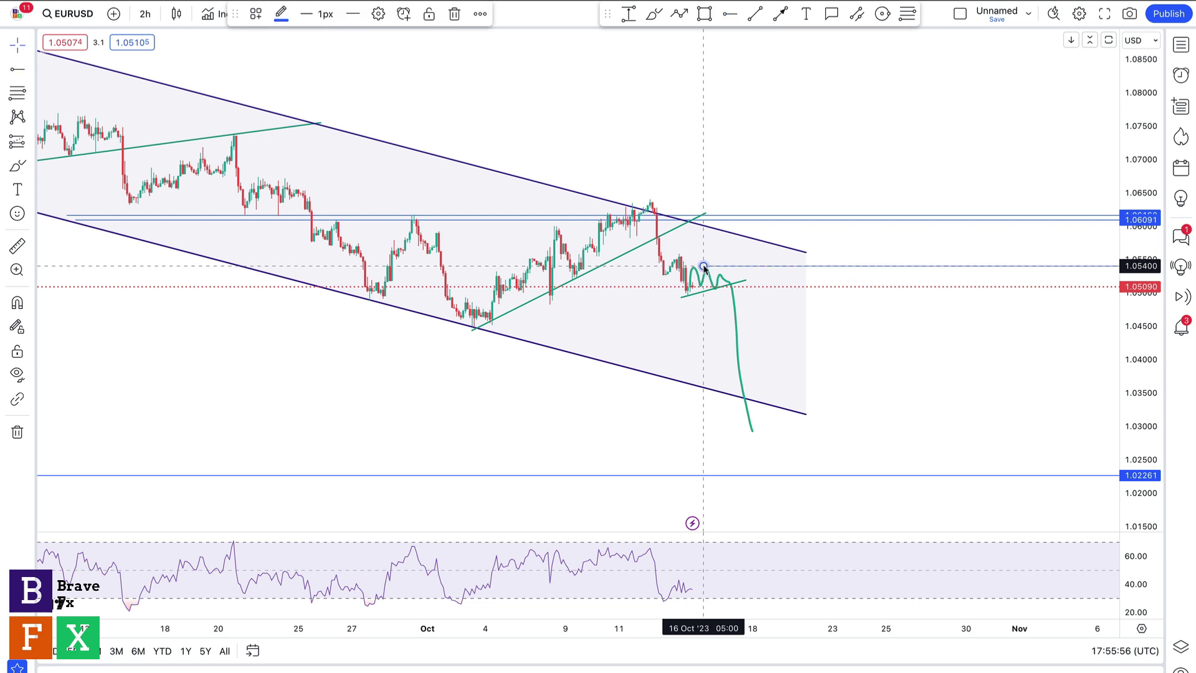
left_click(730, 15)
left_click(719, 295)
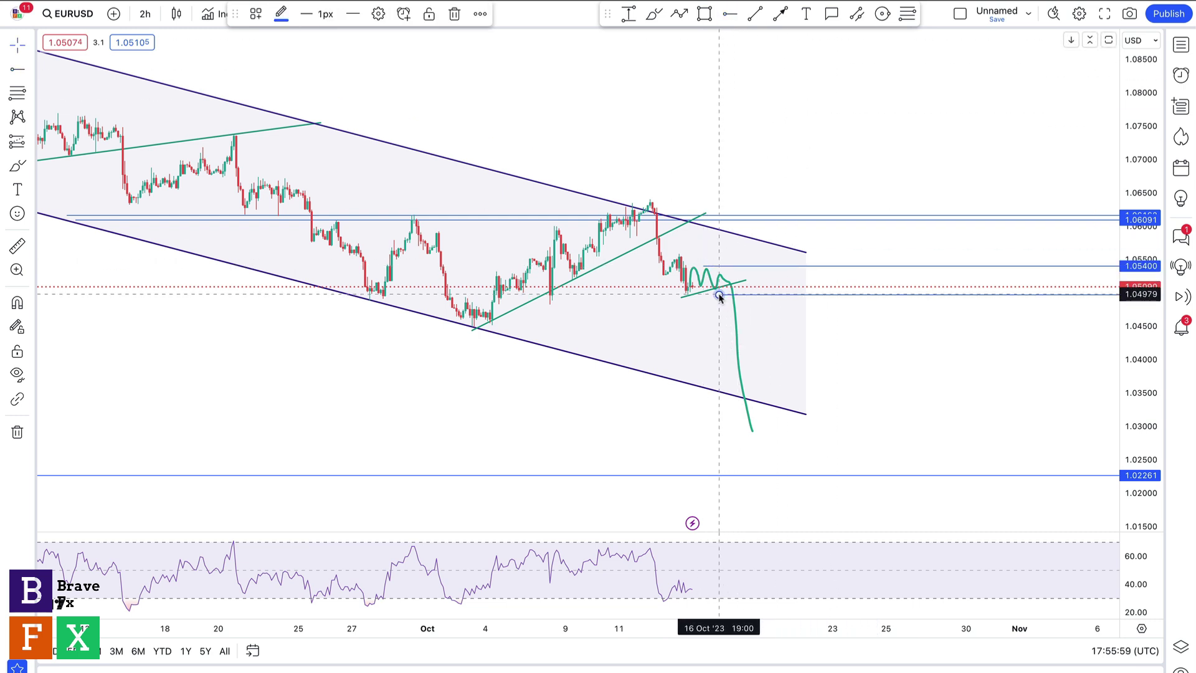
left_click(729, 14)
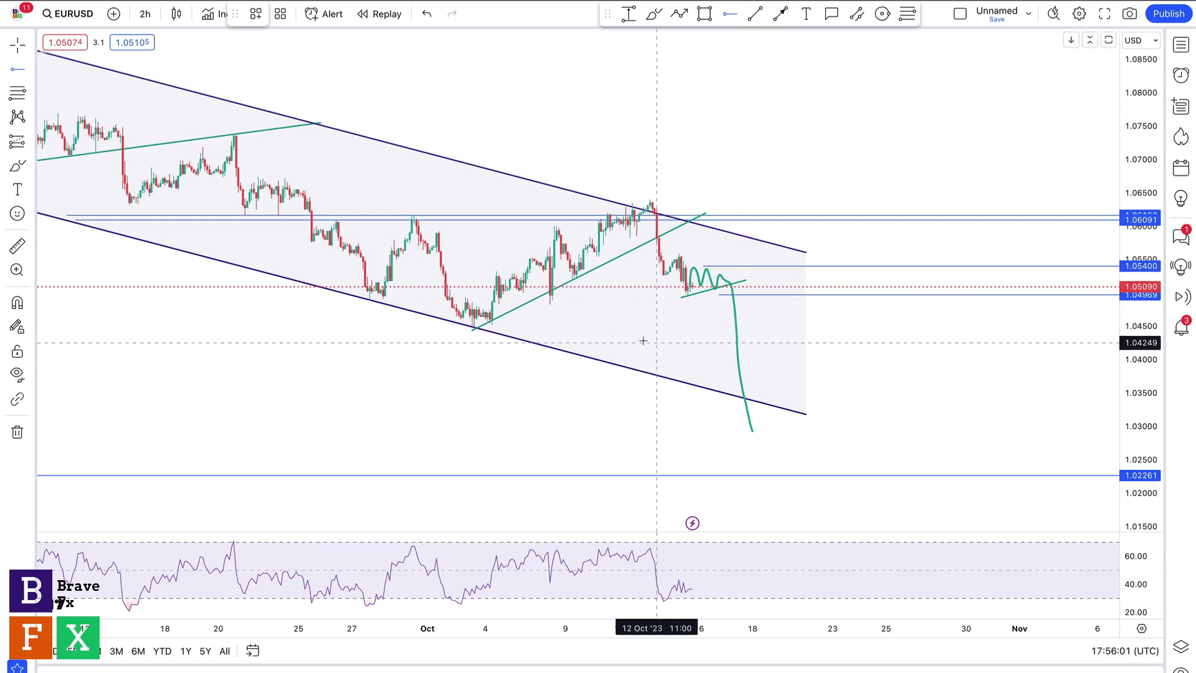
left_click(460, 330)
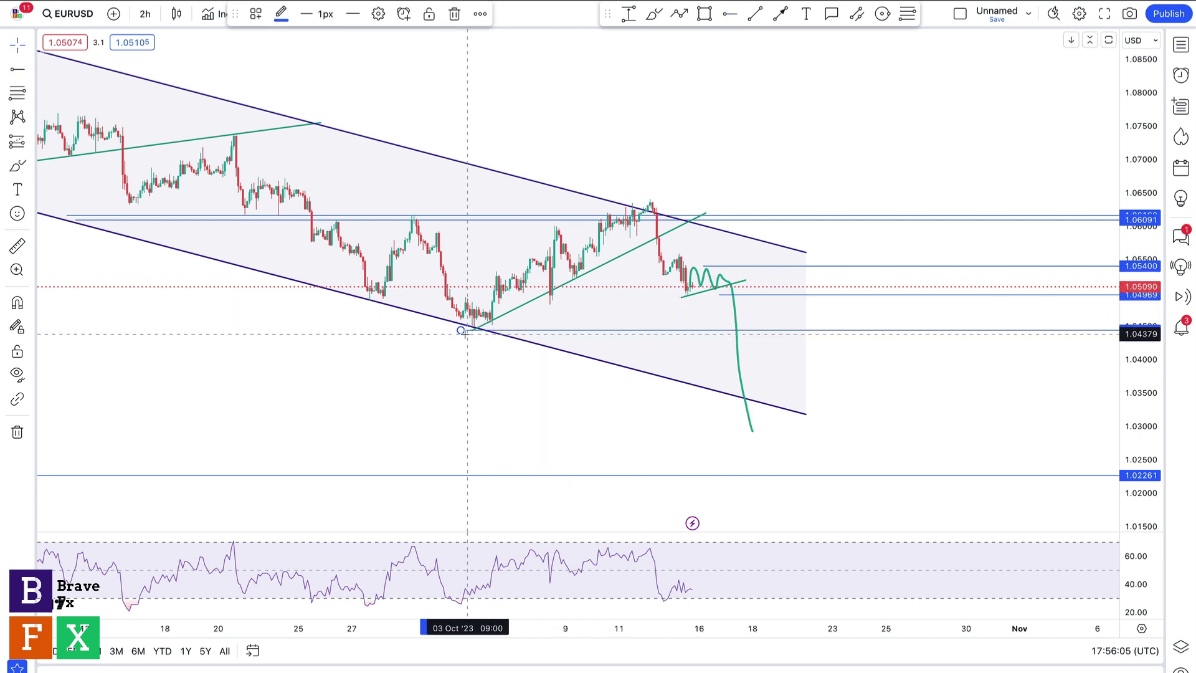
key("Delete")
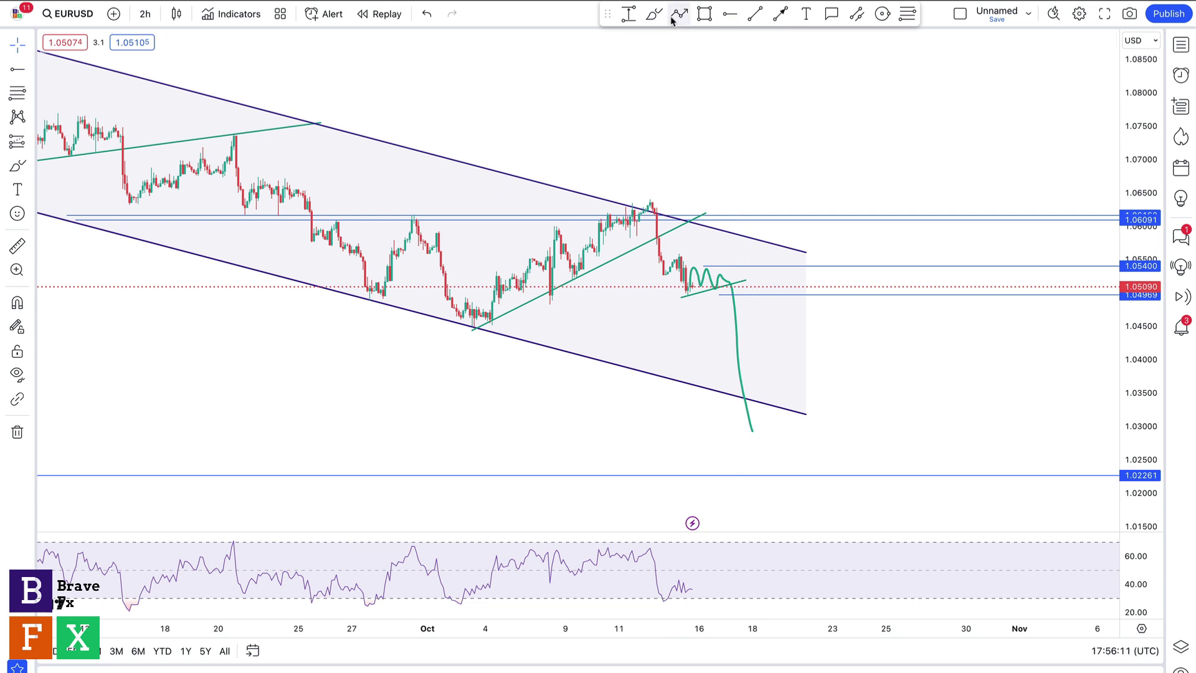
left_click(630, 13)
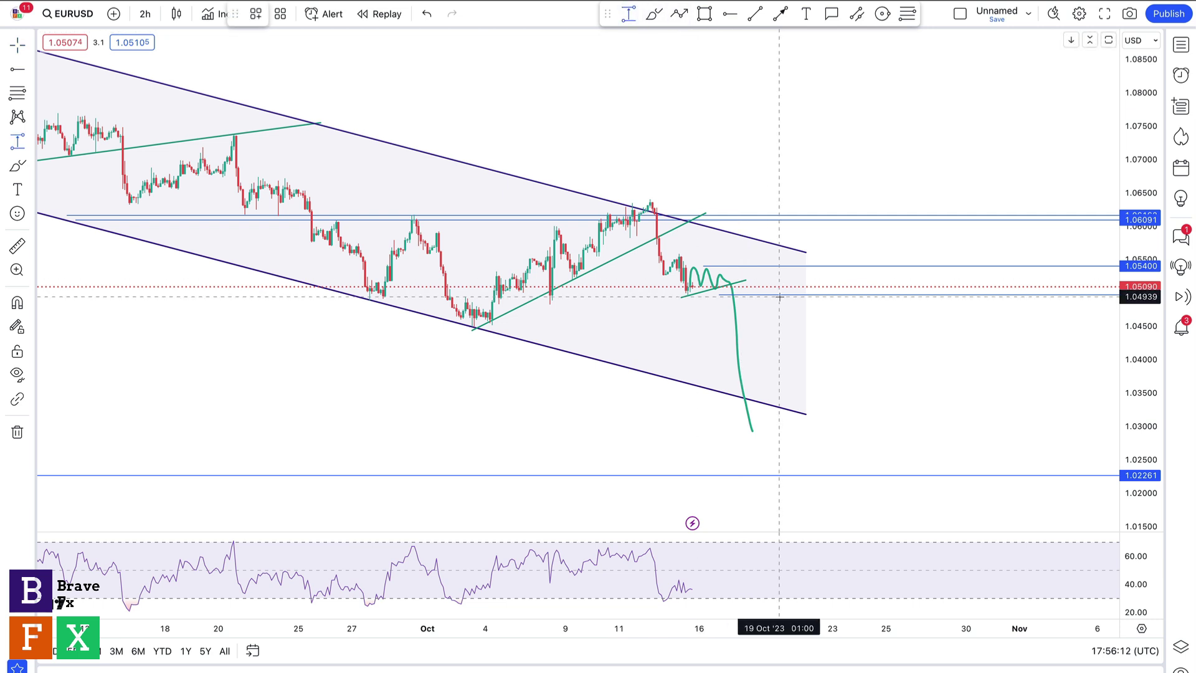
left_click(745, 295)
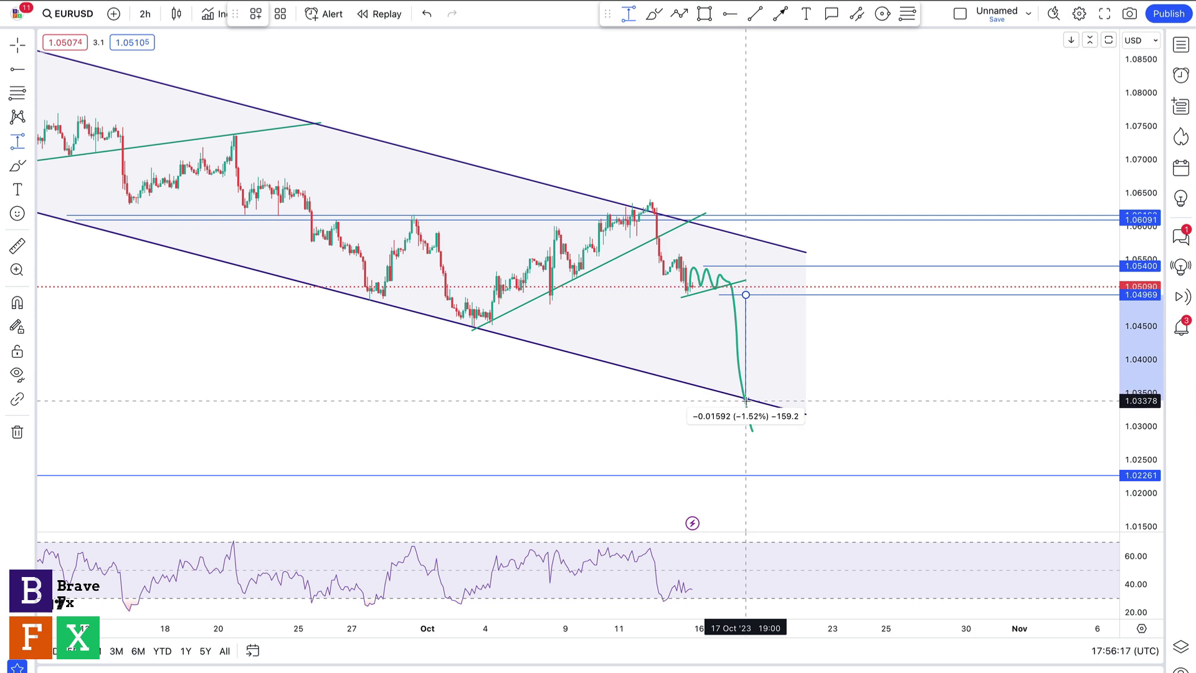
left_click(770, 377)
key("Delete")
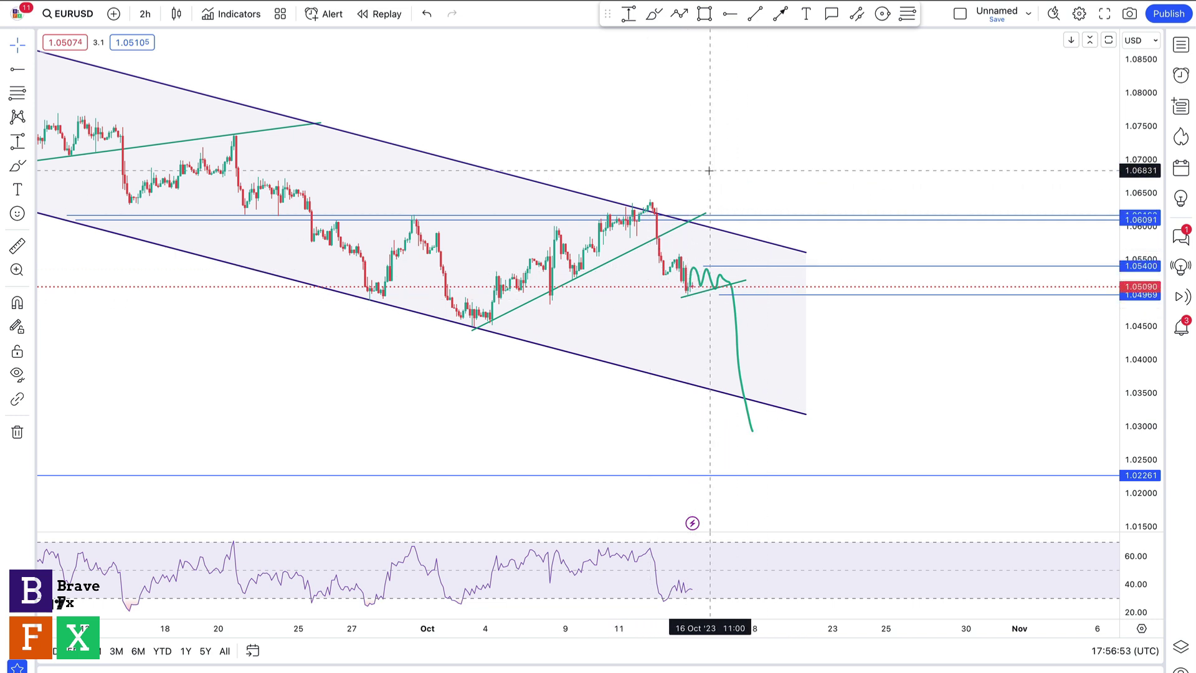
Add a horizontal ray at 1.05600 and a descending trendline from the lower high forming a triangle.
left_click(723, 17)
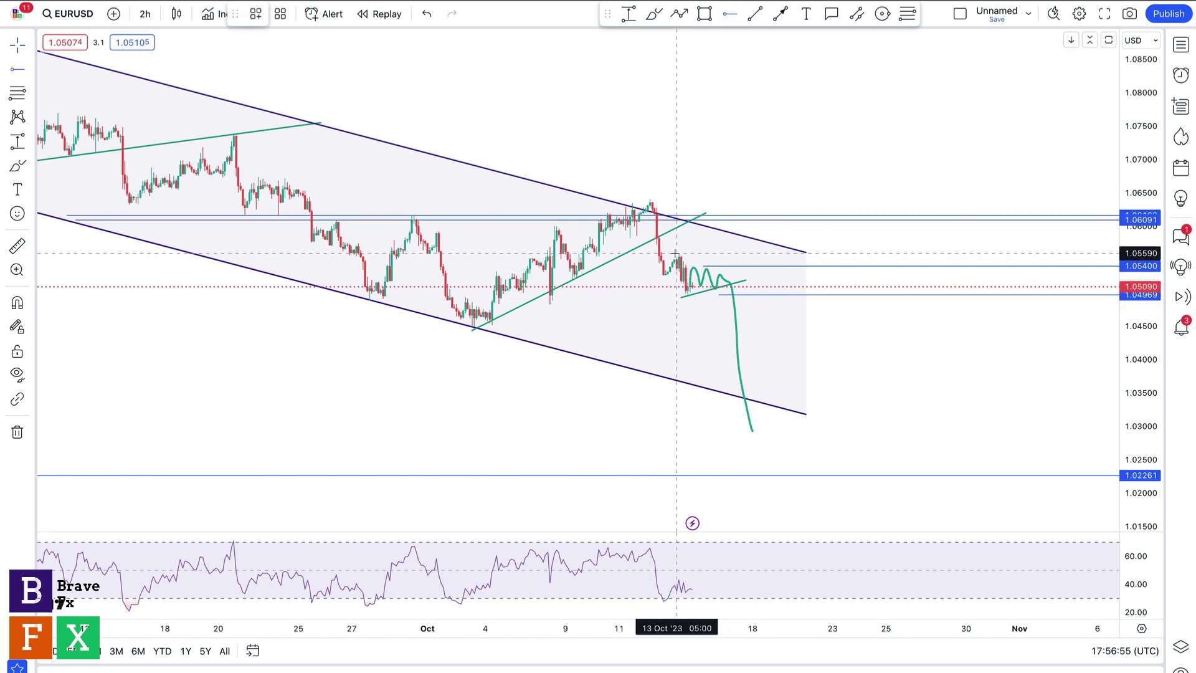
left_click(674, 253)
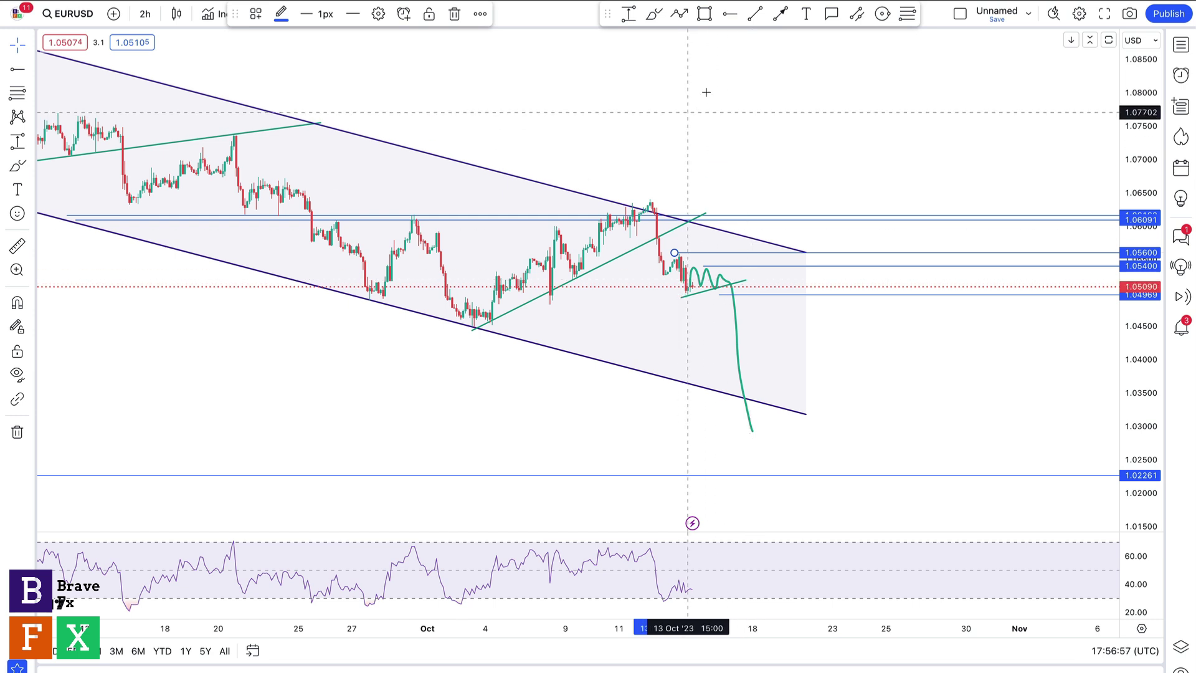
left_click(755, 14)
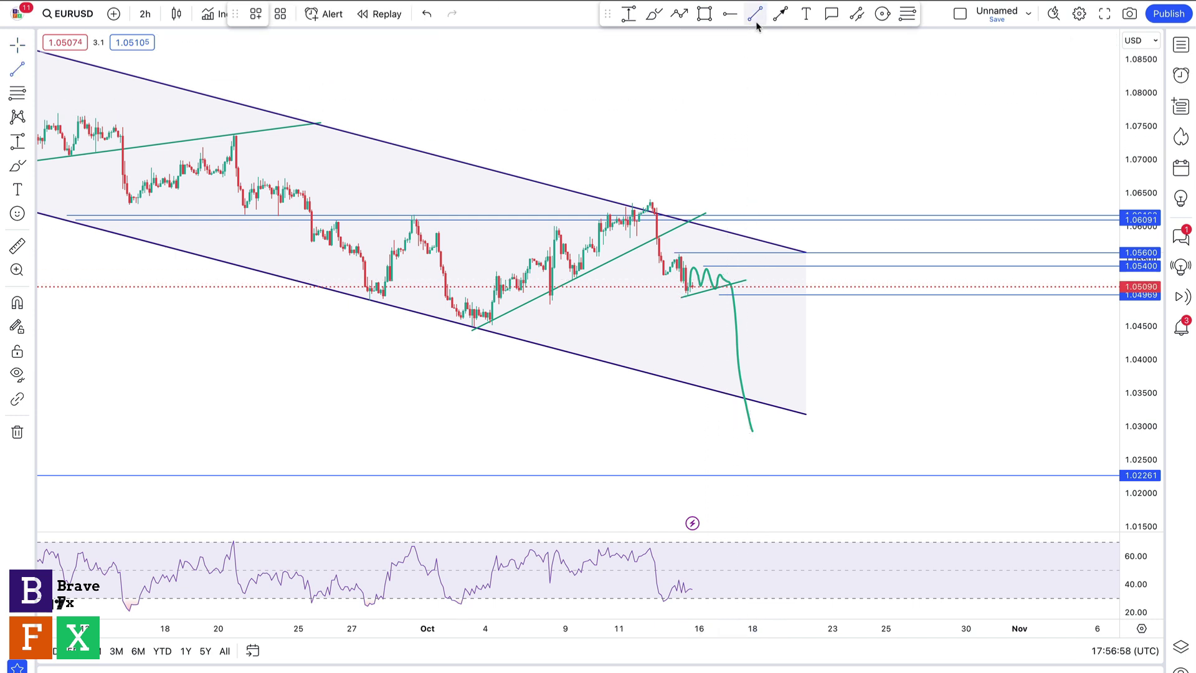
left_click(673, 250)
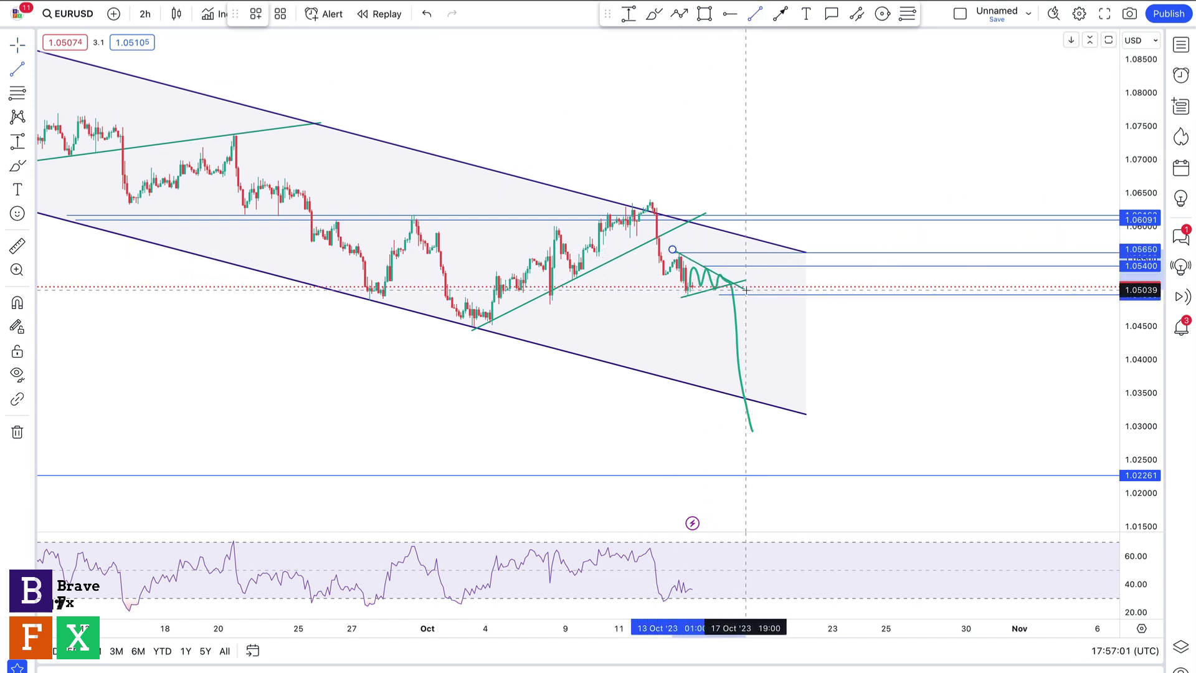
left_click(746, 287)
left_click(722, 336)
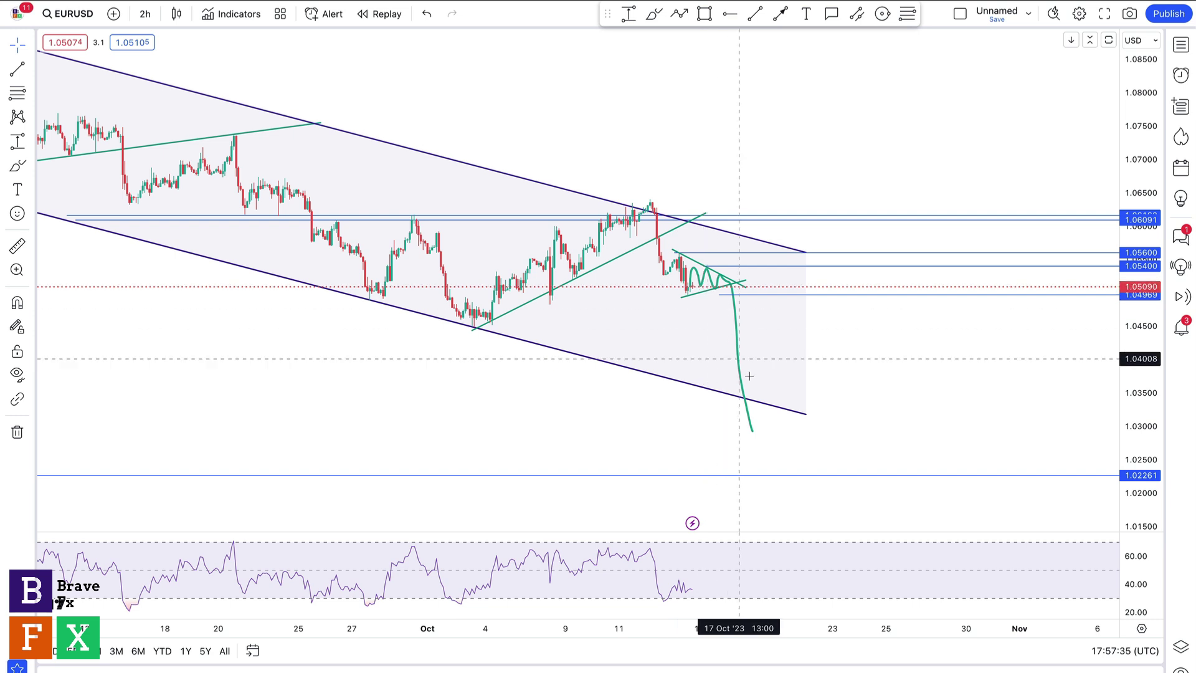
Sketch a bullish bounce path off the channel floor, then undo it.
left_click(654, 14)
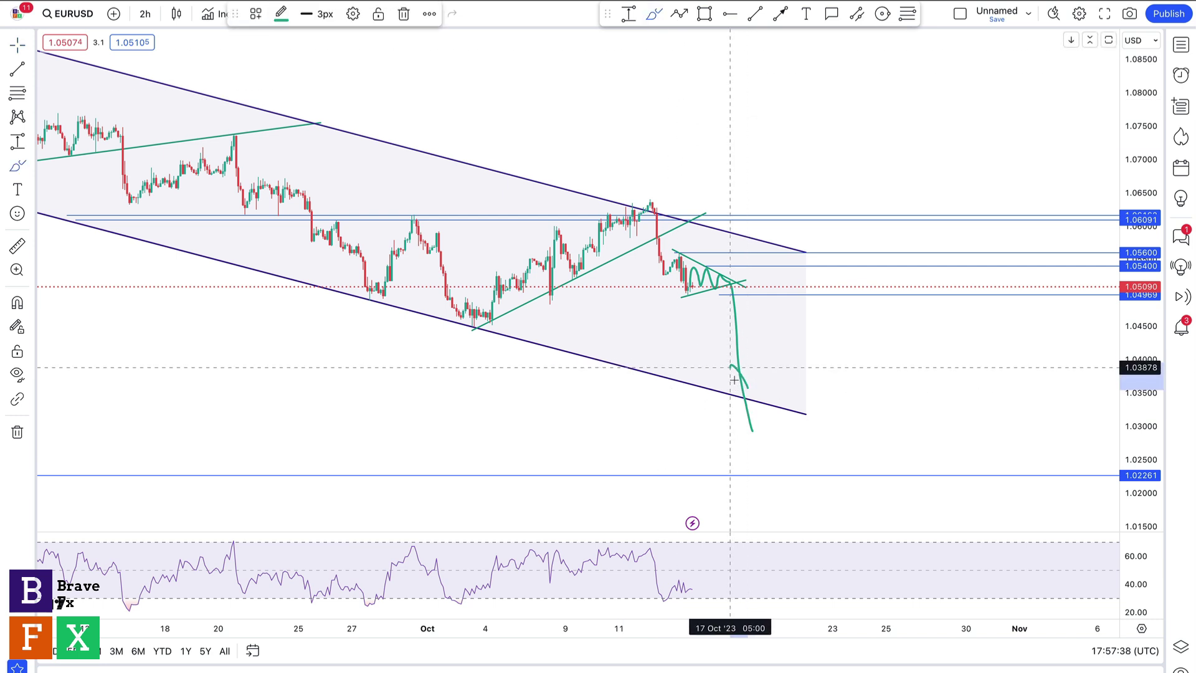
mouse_move(760, 367)
left_mouse_down()
mouse_move(771, 391)
mouse_move(738, 374)
mouse_move(806, 358)
mouse_move(889, 241)
mouse_move(909, 173)
left_mouse_up()
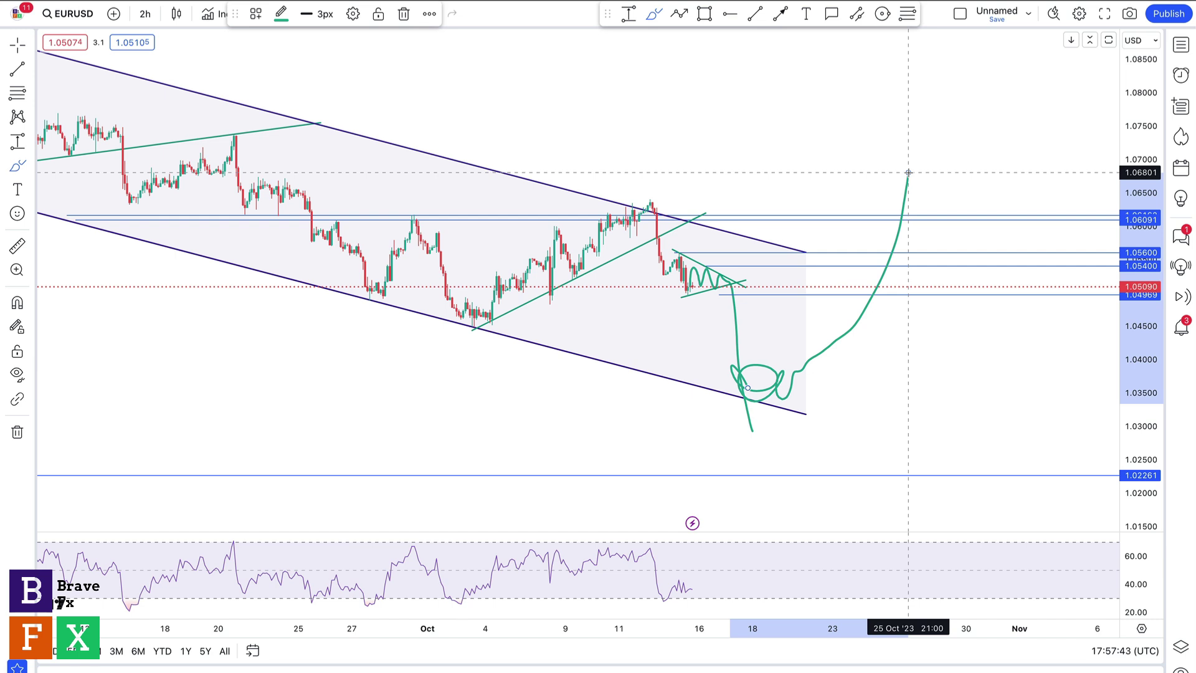
key("ctrl+z")
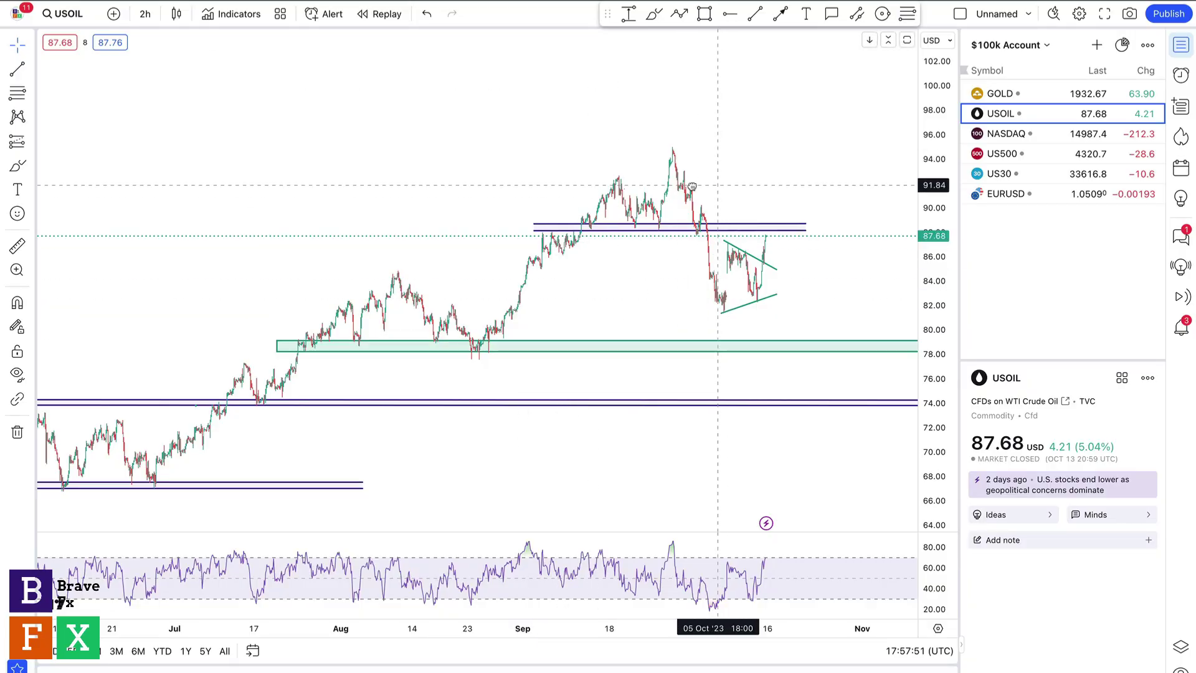
Close the watchlist, zoom in twice and auto-fit the price scale around the USOIL triangle.
scroll(645, 184, "right", 3)
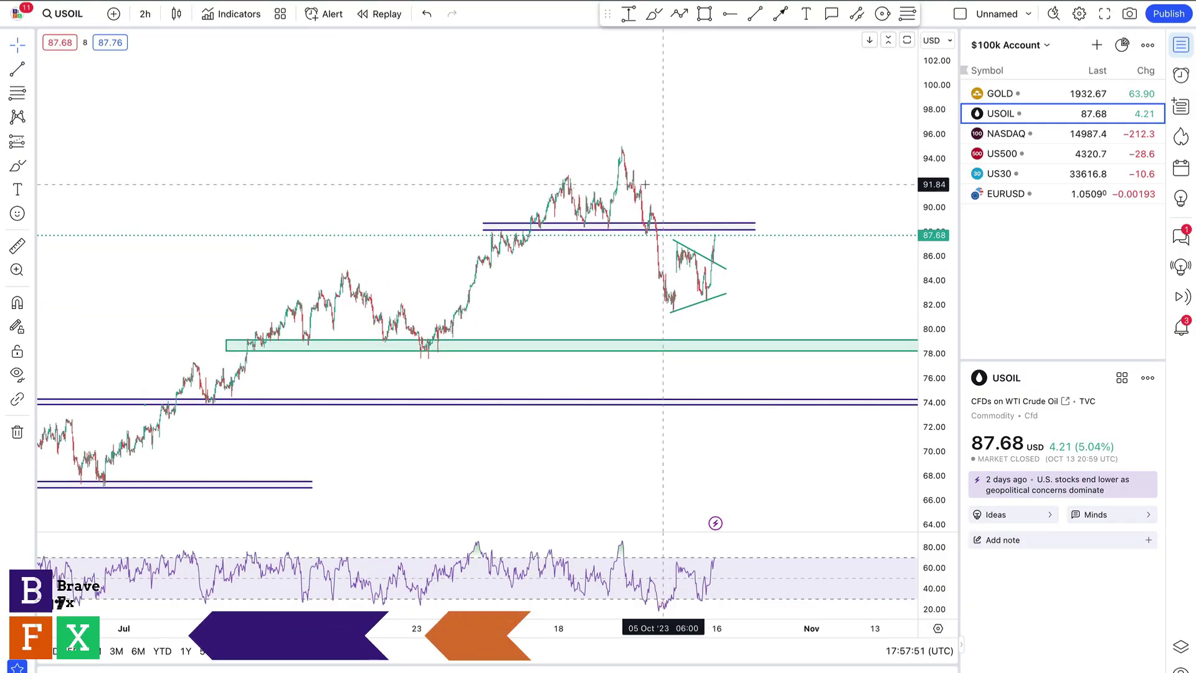
left_click(1181, 45)
left_click_drag(903, 161, 707, 160)
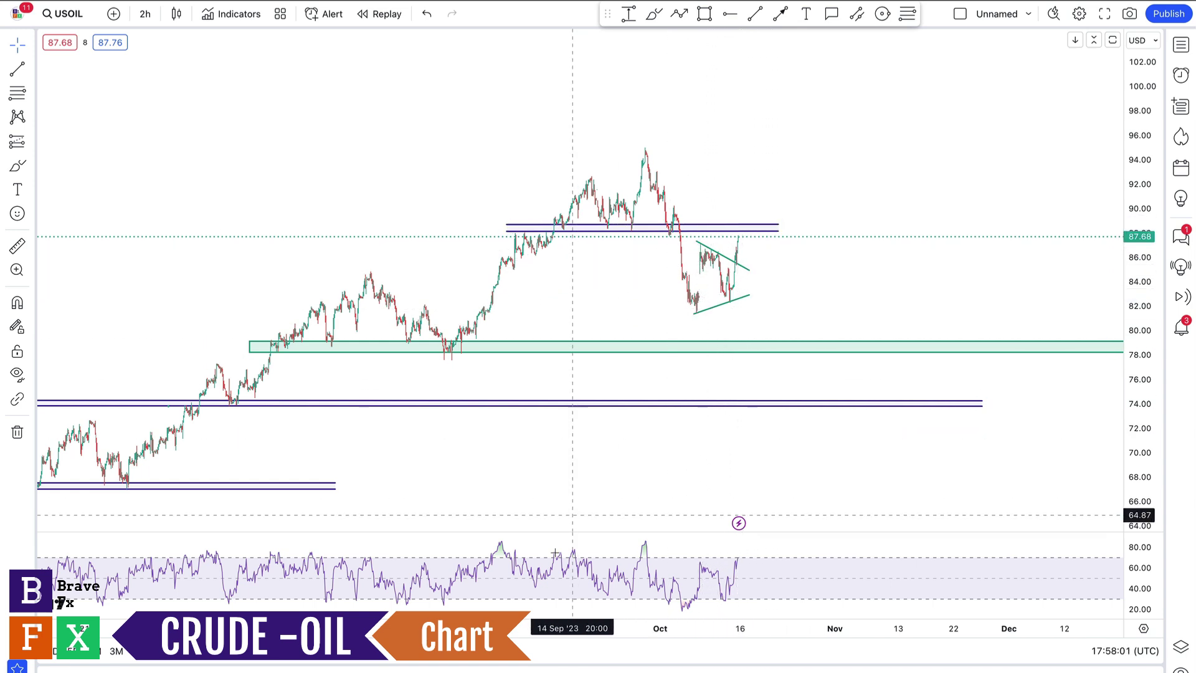
left_click(561, 607)
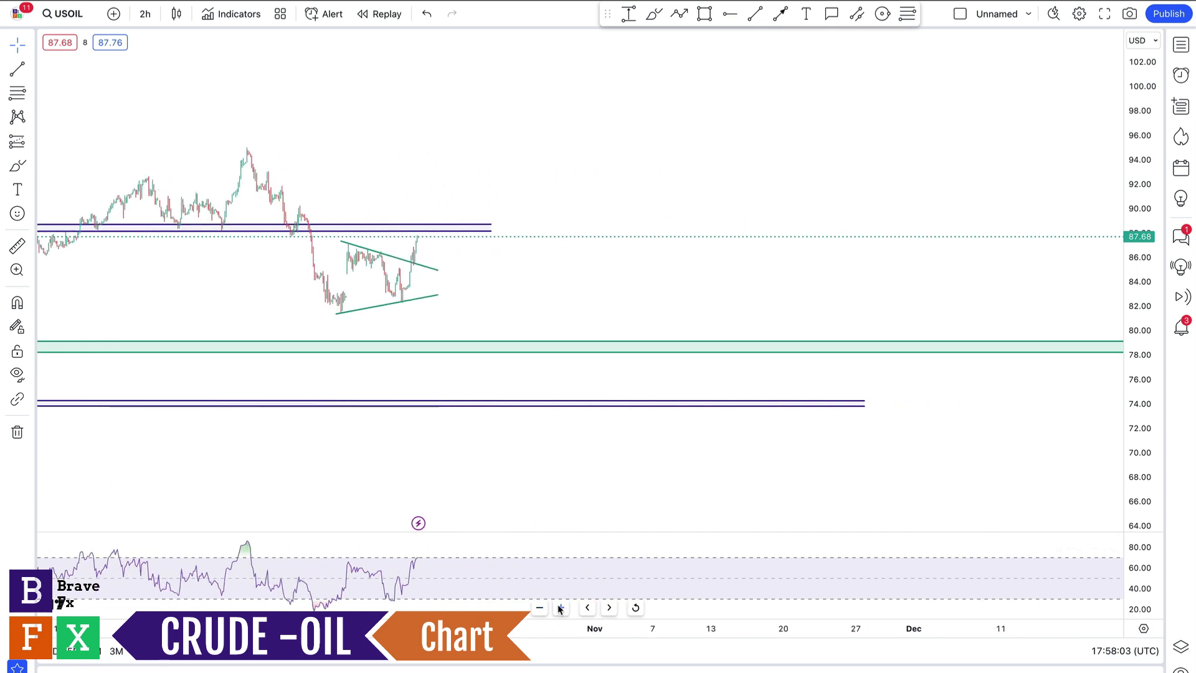
left_click(561, 607)
left_click_drag(286, 203, 860, 270)
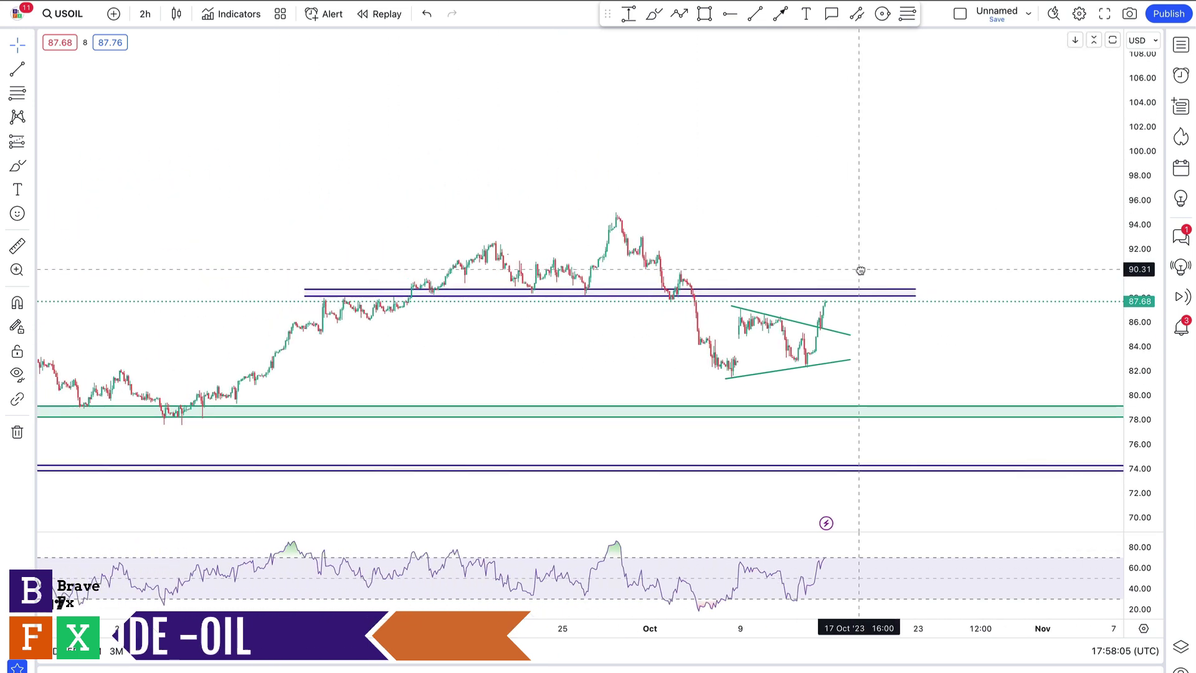
double_click(1133, 160)
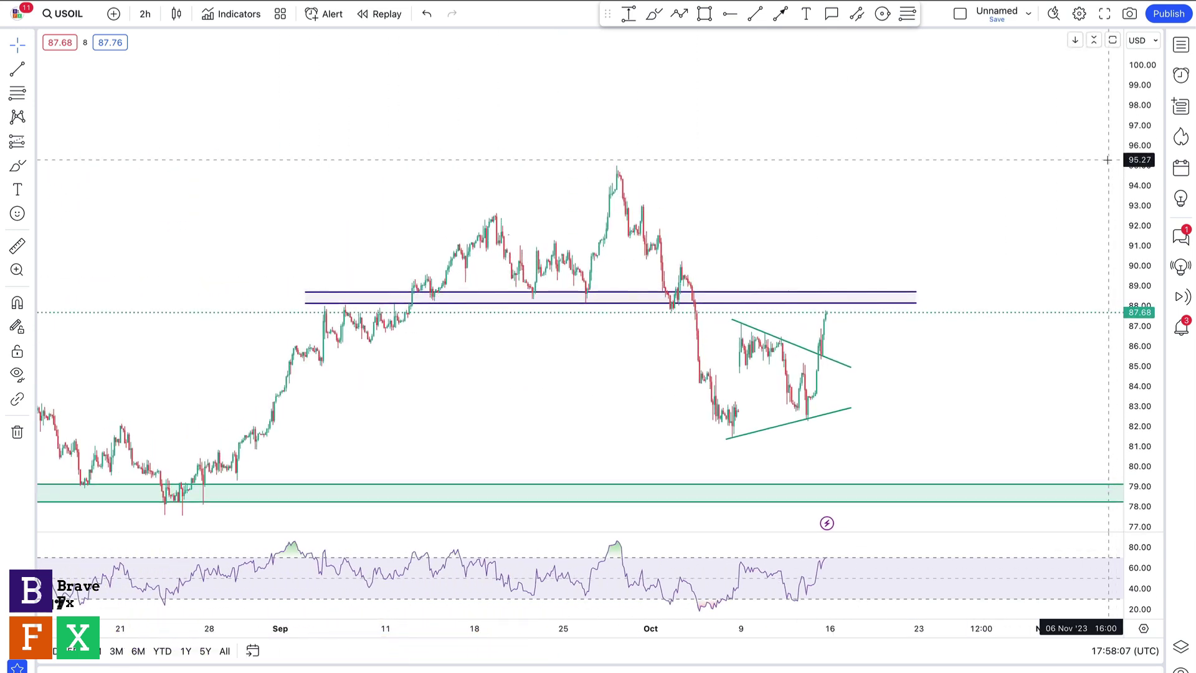
left_click_drag(980, 222, 881, 147)
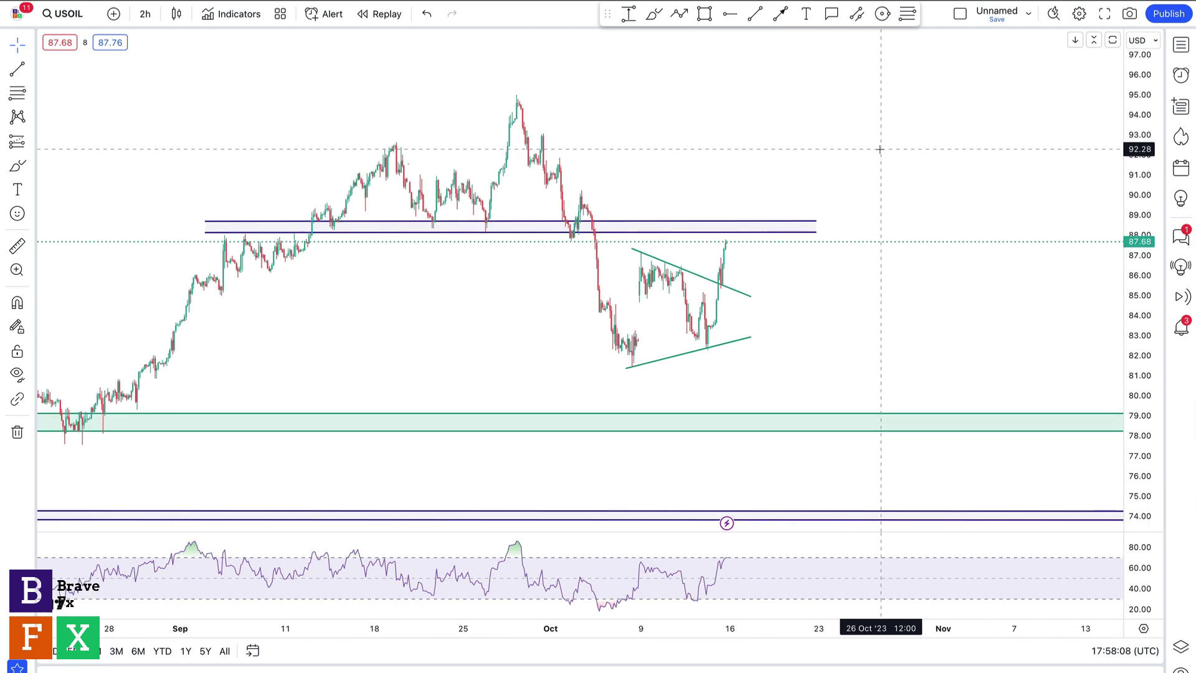
Start a brush projection stroke and cancel it with Escape.
left_click(656, 14)
mouse_move(682, 228)
left_mouse_down()
mouse_move(775, 225)
mouse_move(732, 224)
mouse_move(778, 293)
left_mouse_up()
key("Escape")
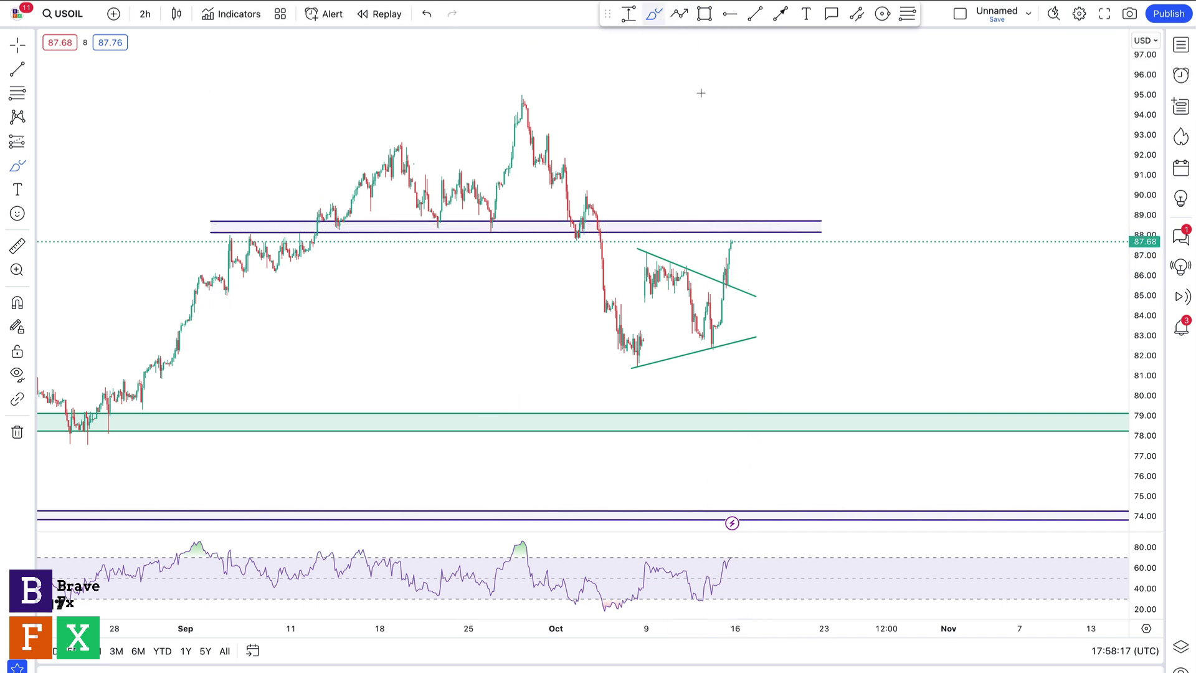
Try a falling path and a rising path to 92.71, then remove both.
mouse_move(731, 239)
left_mouse_down()
mouse_move(741, 225)
mouse_move(761, 232)
mouse_move(853, 458)
left_mouse_up()
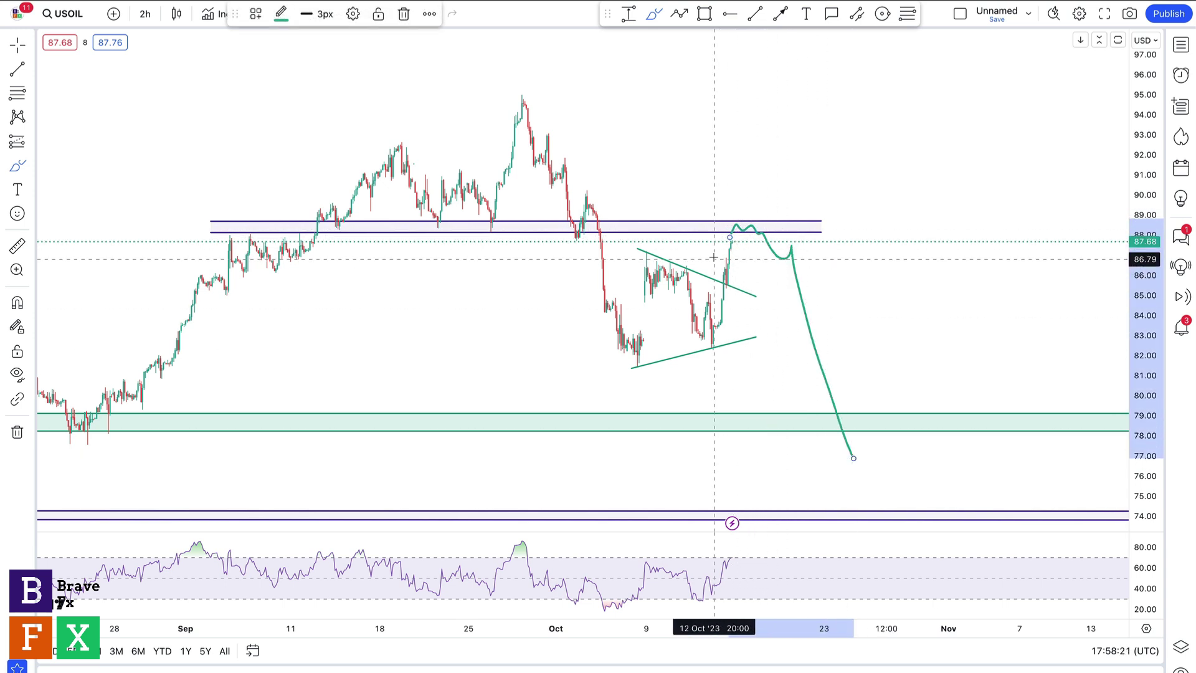
mouse_move(746, 235)
left_mouse_down()
mouse_move(772, 229)
mouse_move(830, 140)
left_mouse_up()
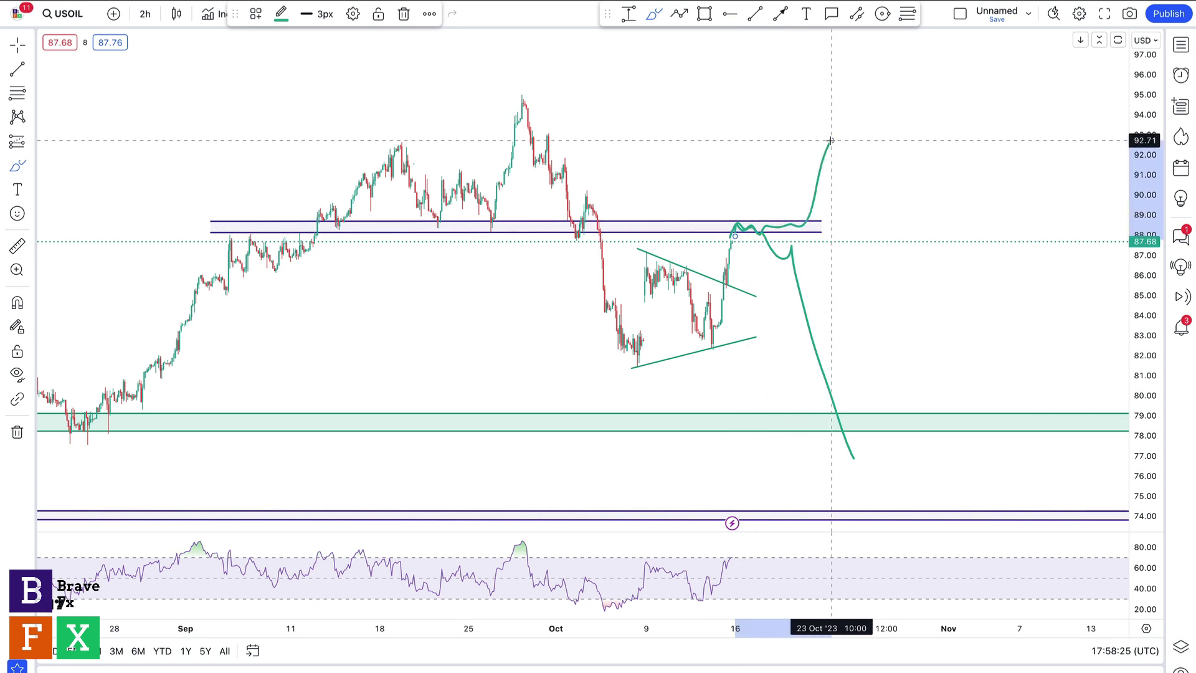
key("ctrl+z")
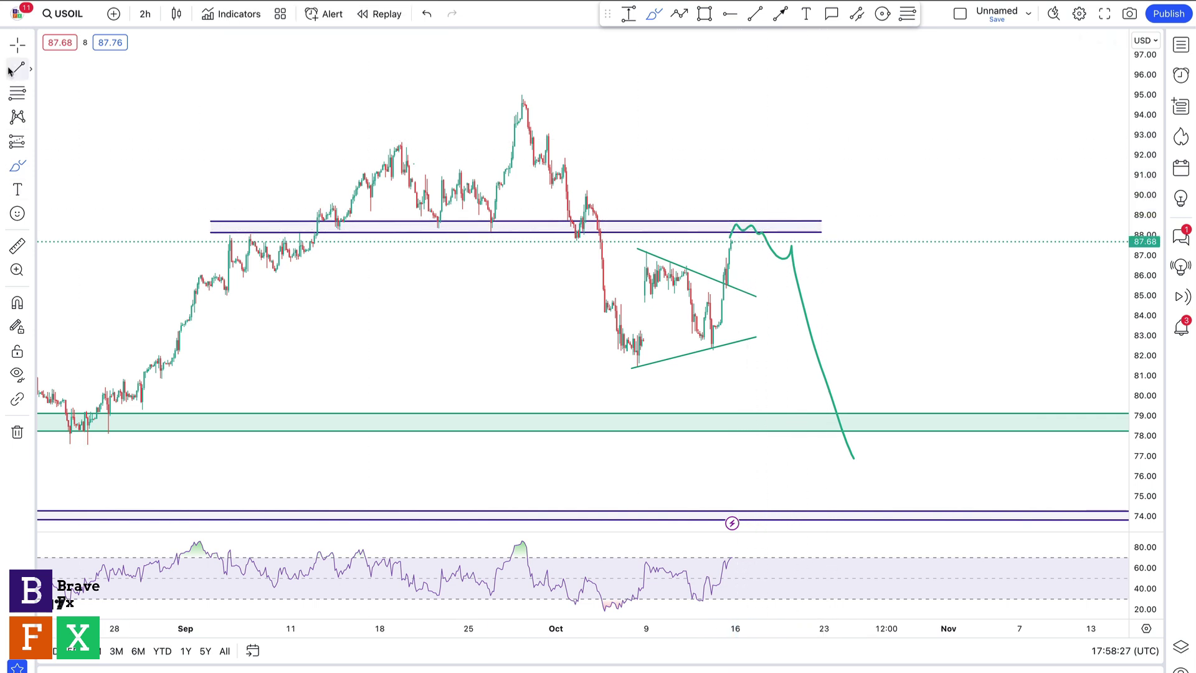
left_click(808, 325)
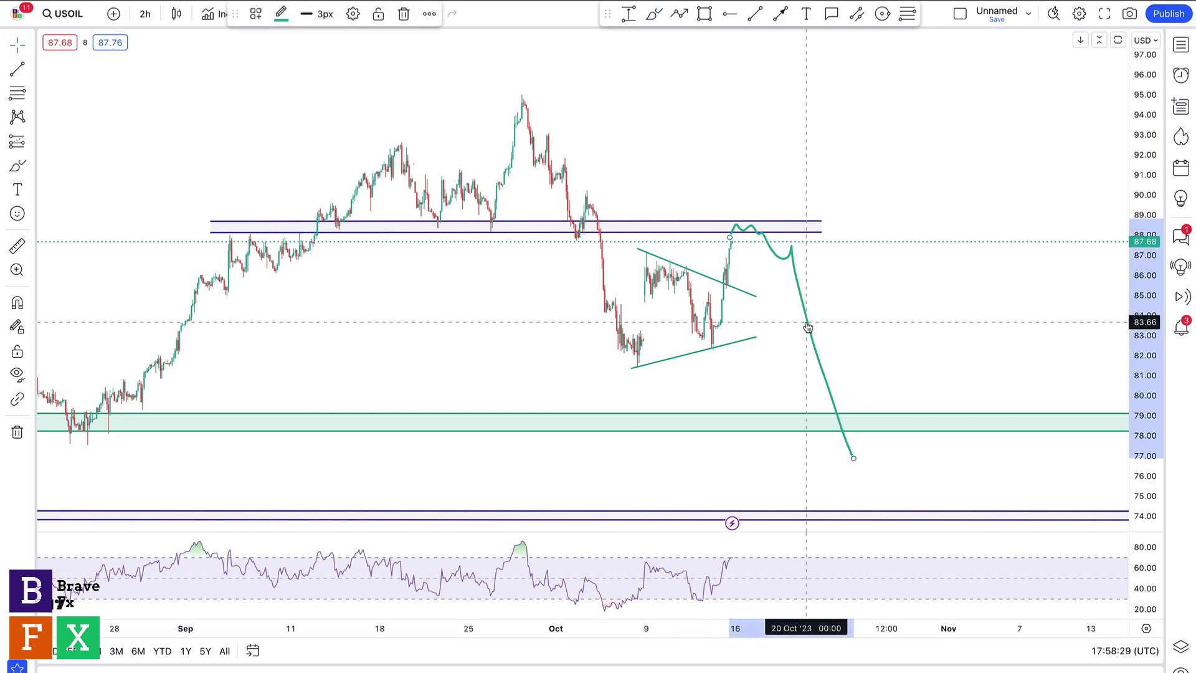
key("Delete")
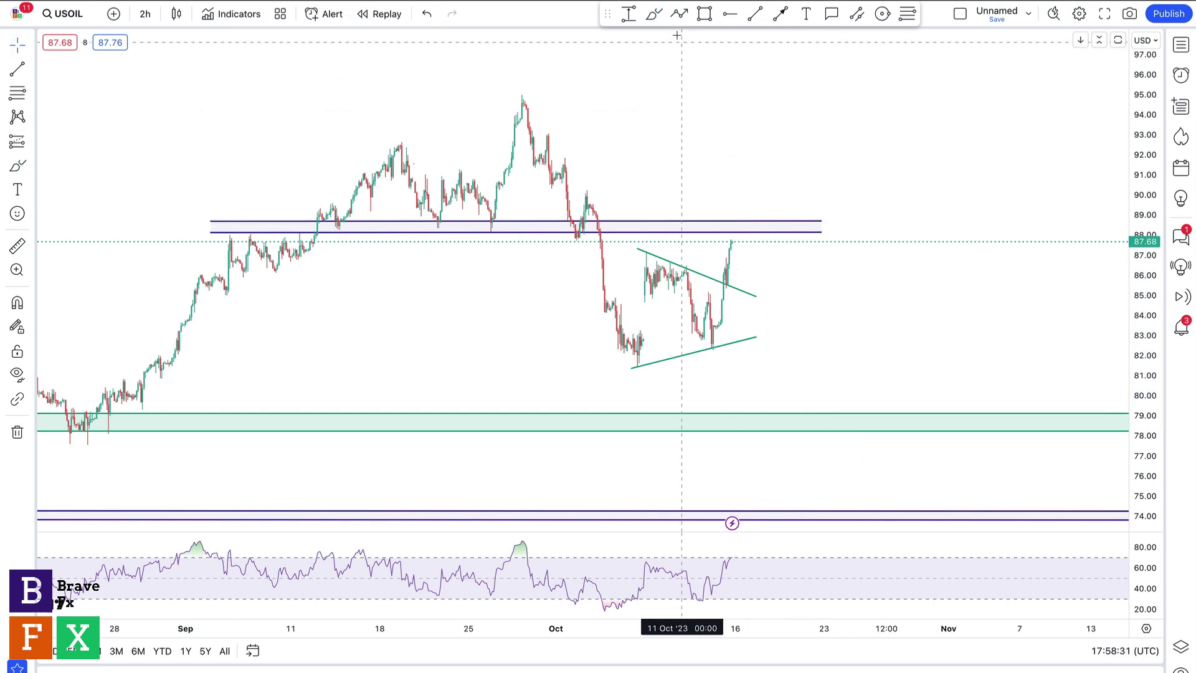
Brush a path up to the 88.5 resistance, then down to about 79.5.
left_click(653, 13)
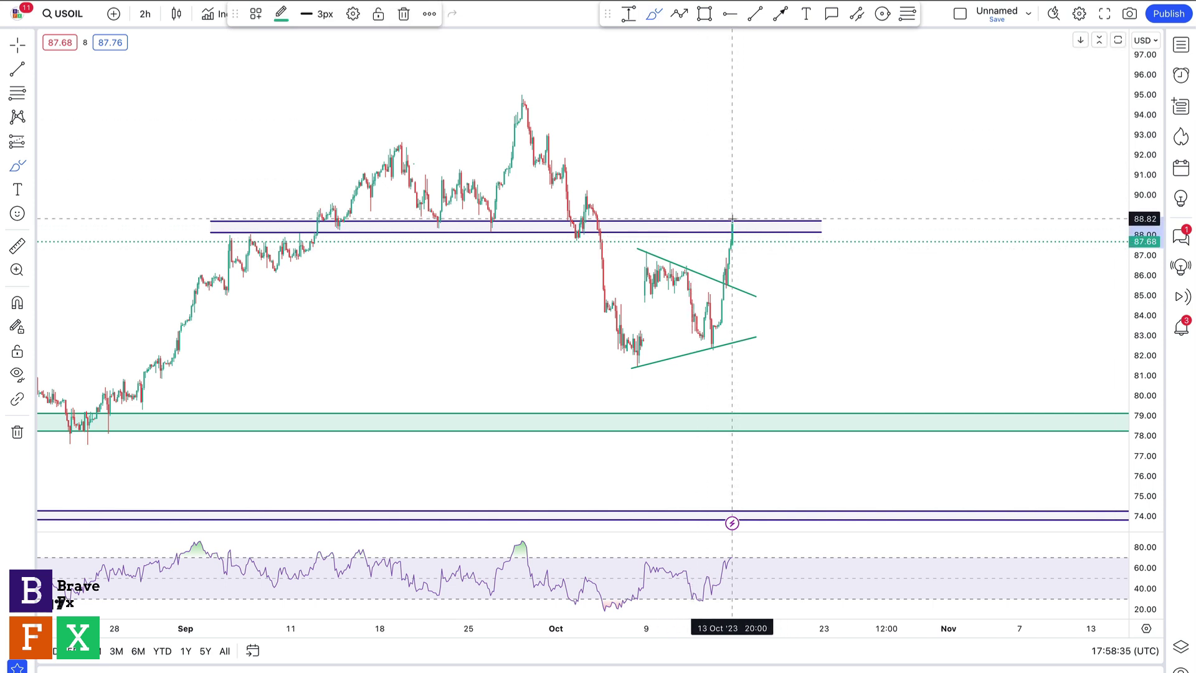
left_click_drag(733, 220, 753, 262)
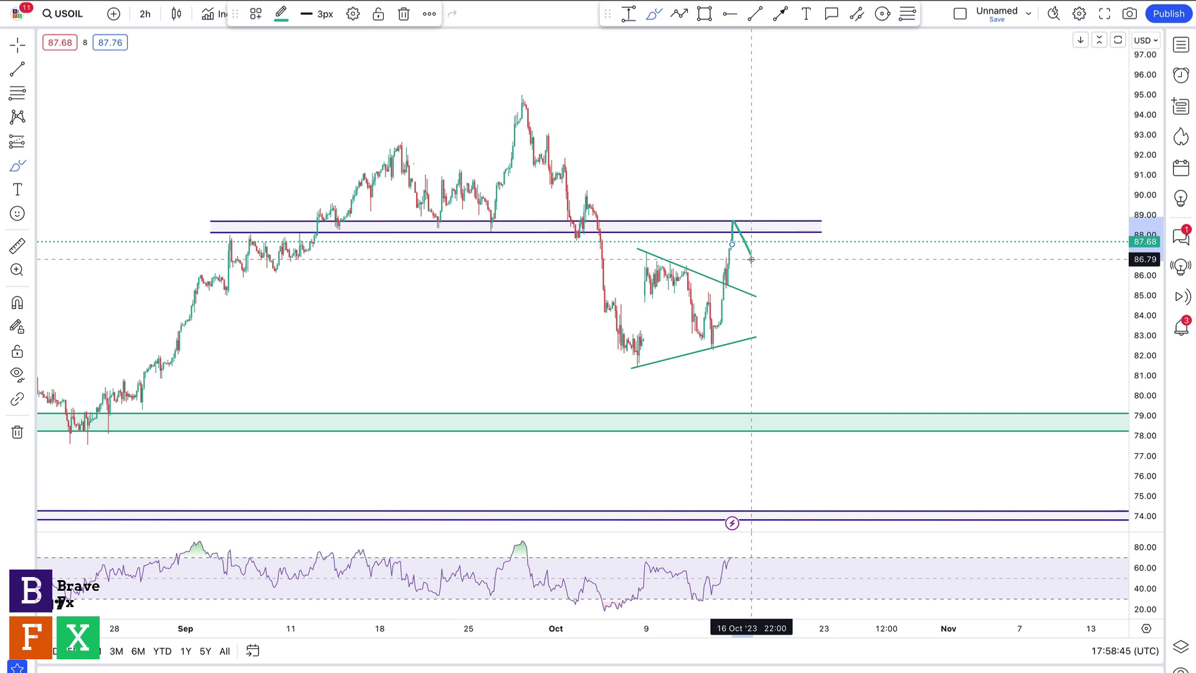
mouse_move(750, 258)
left_mouse_down()
mouse_move(759, 242)
mouse_move(774, 281)
mouse_move(778, 246)
mouse_move(803, 290)
mouse_move(810, 273)
mouse_move(884, 408)
left_mouse_up()
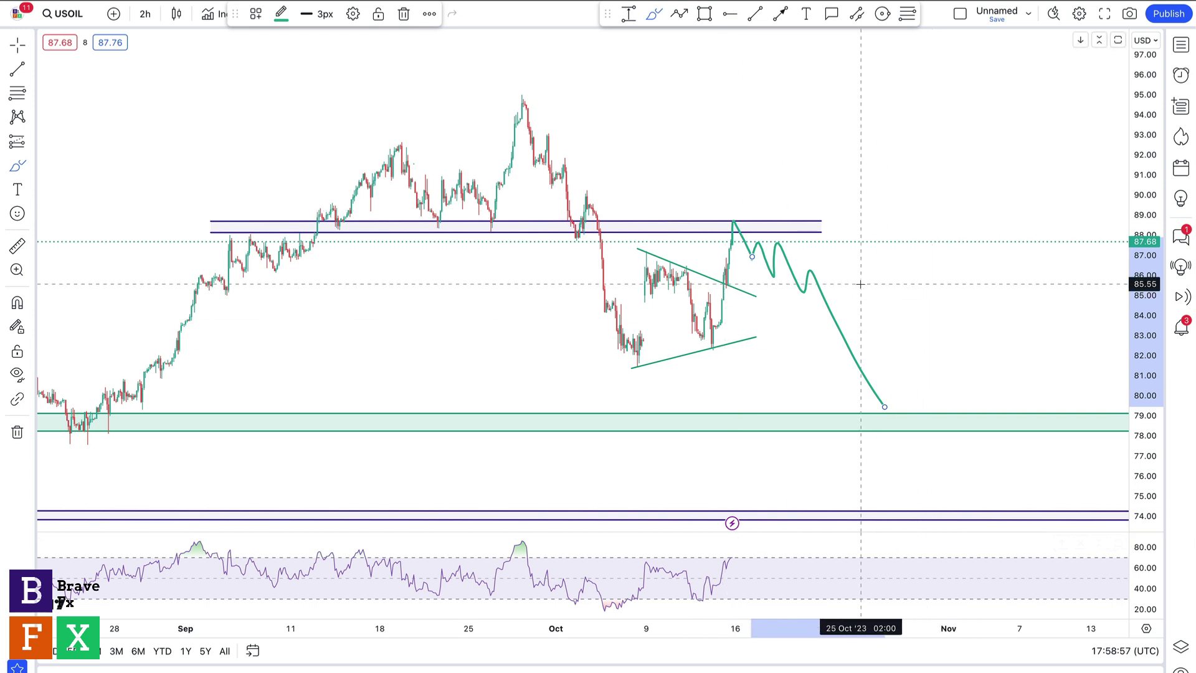
Place horizontal rays at 89.01, 82.29 and 78.53, then undo them along with the brush path.
left_click(731, 21)
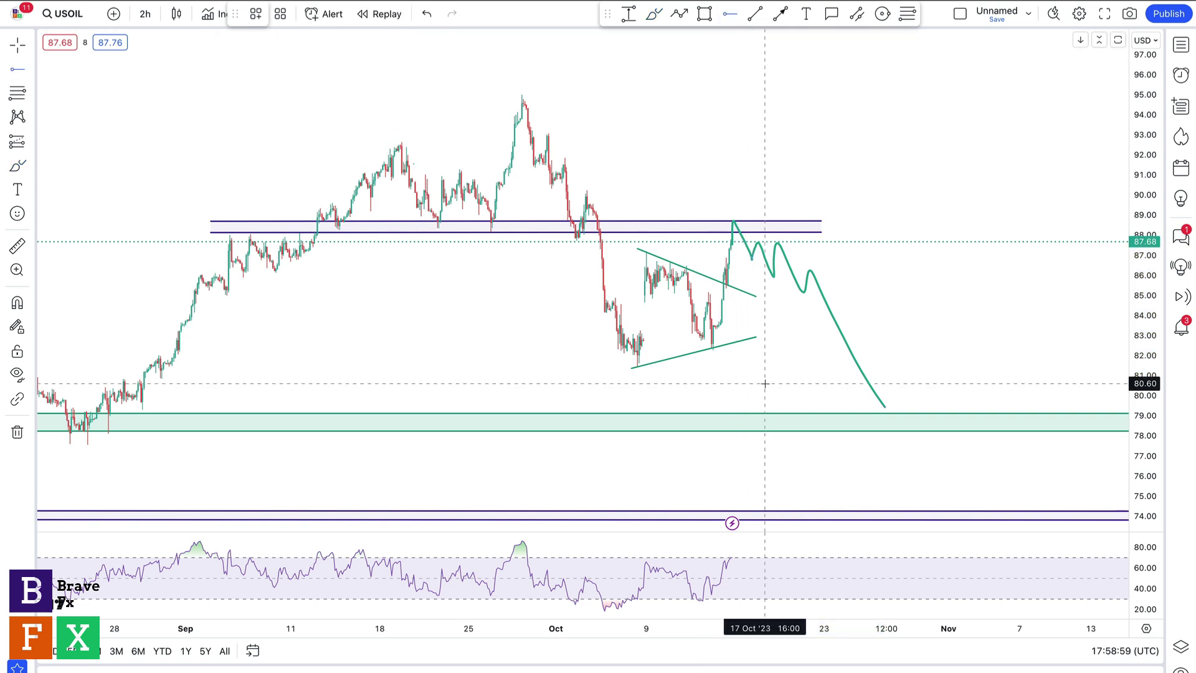
left_click(711, 215)
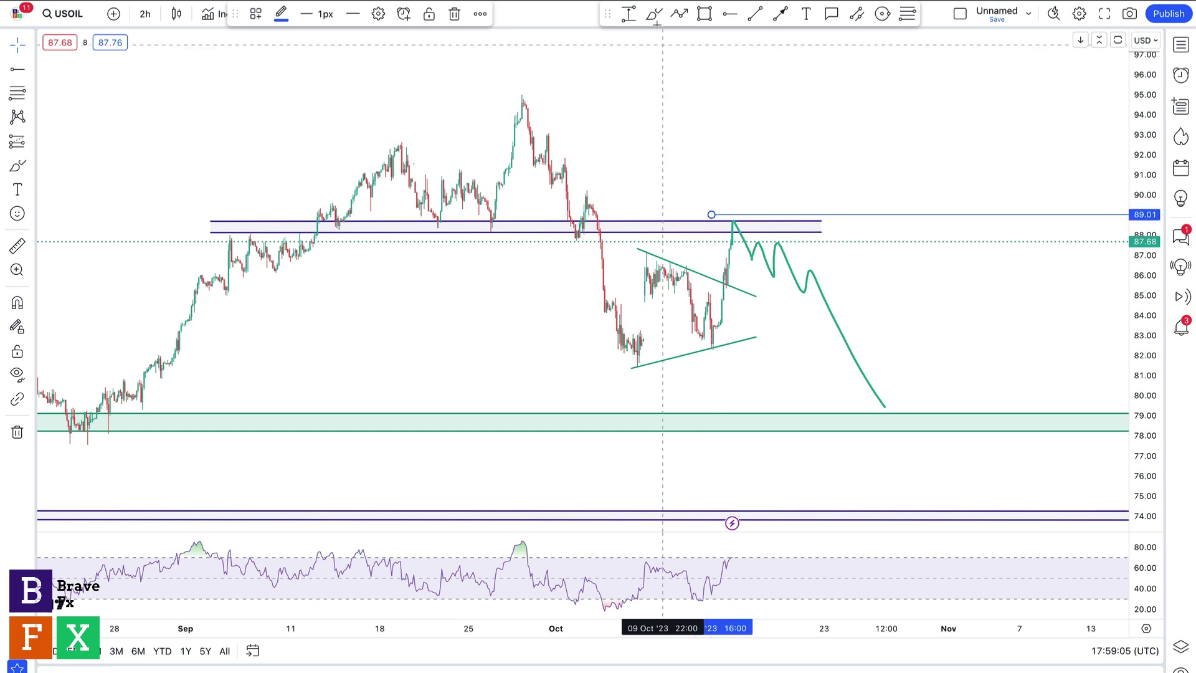
left_click(729, 14)
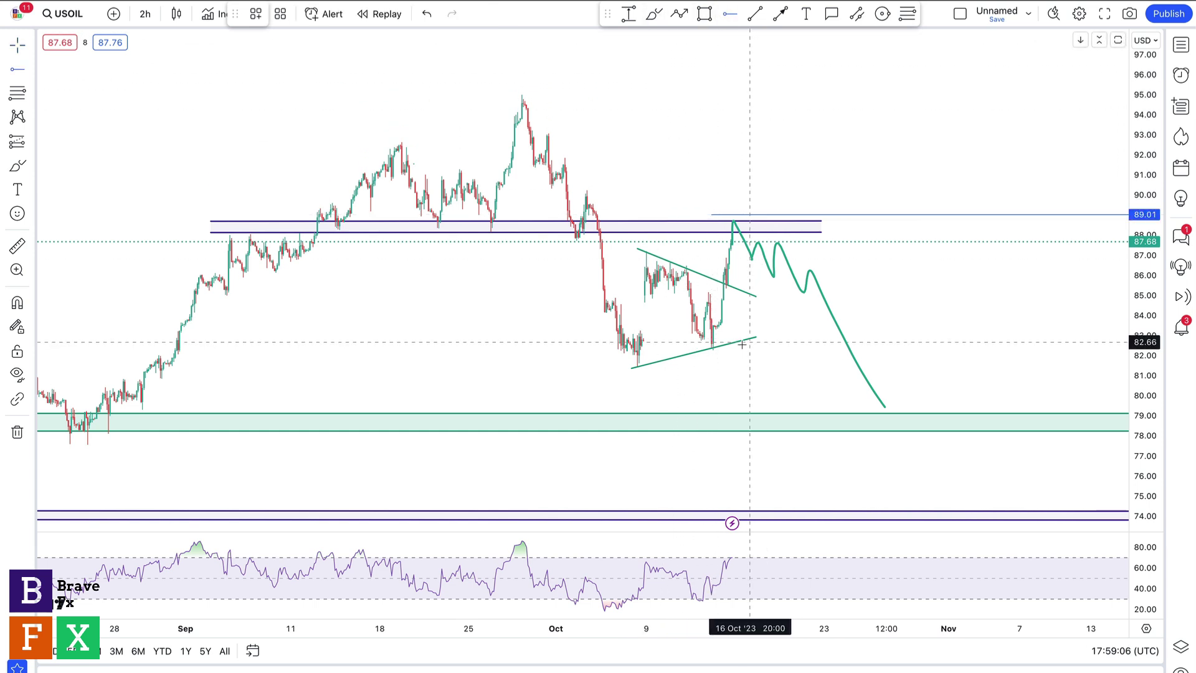
left_click(682, 349)
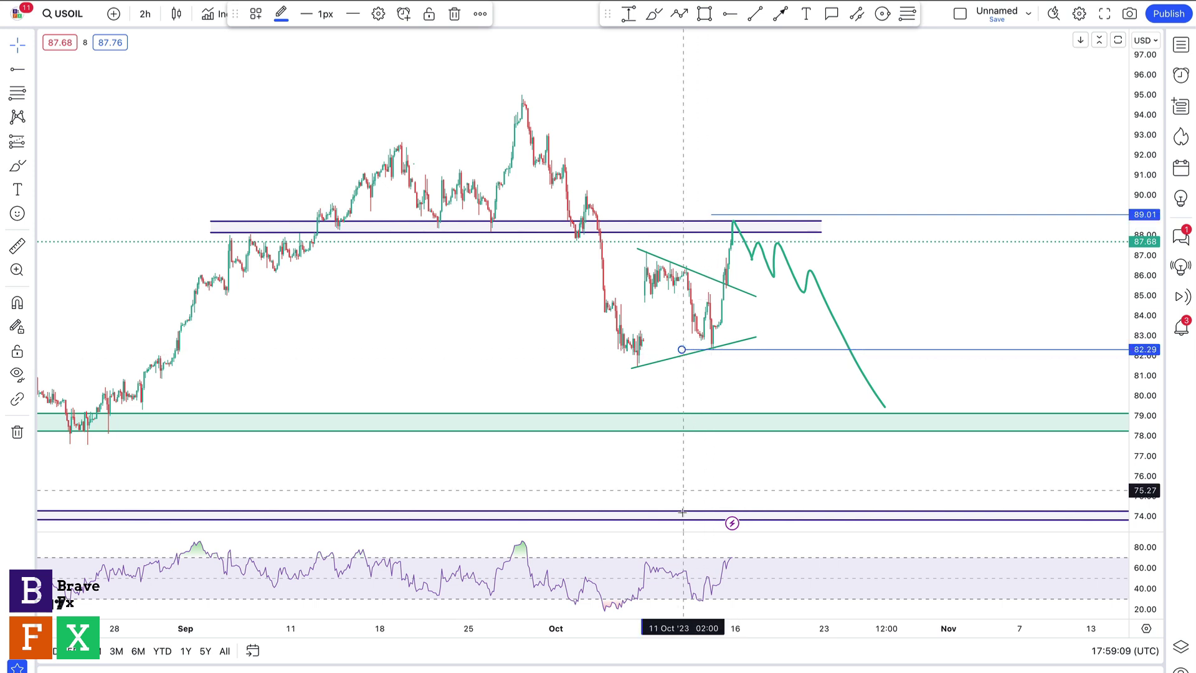
left_click(719, 19)
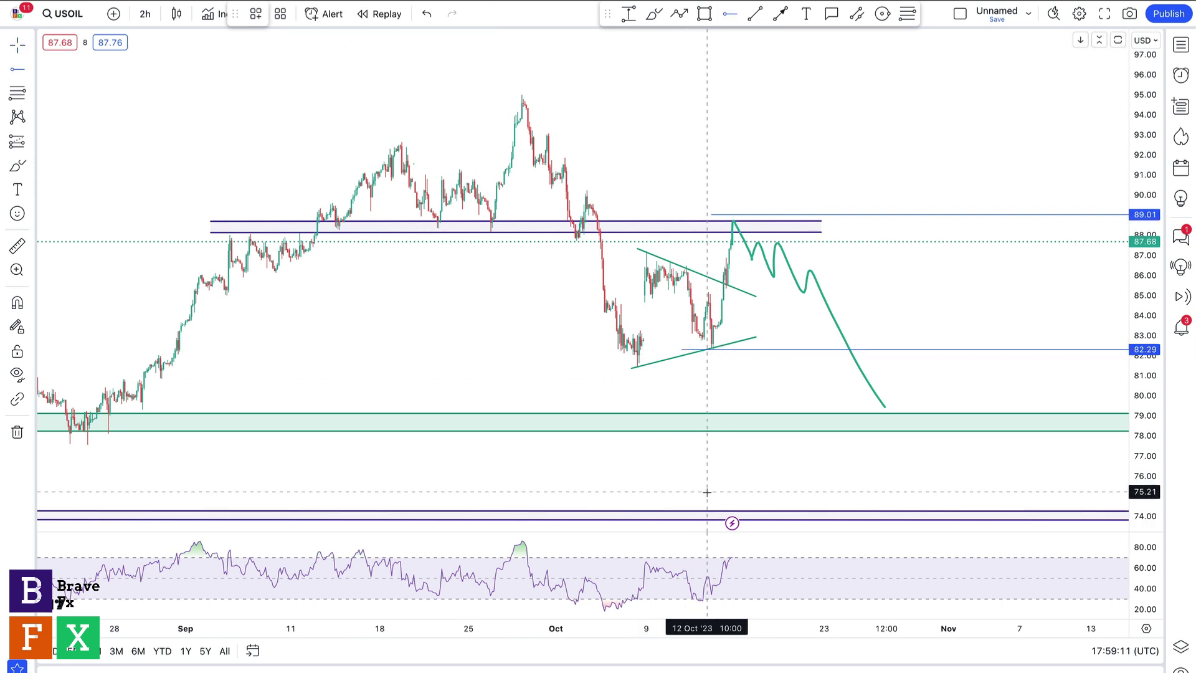
left_click(725, 425)
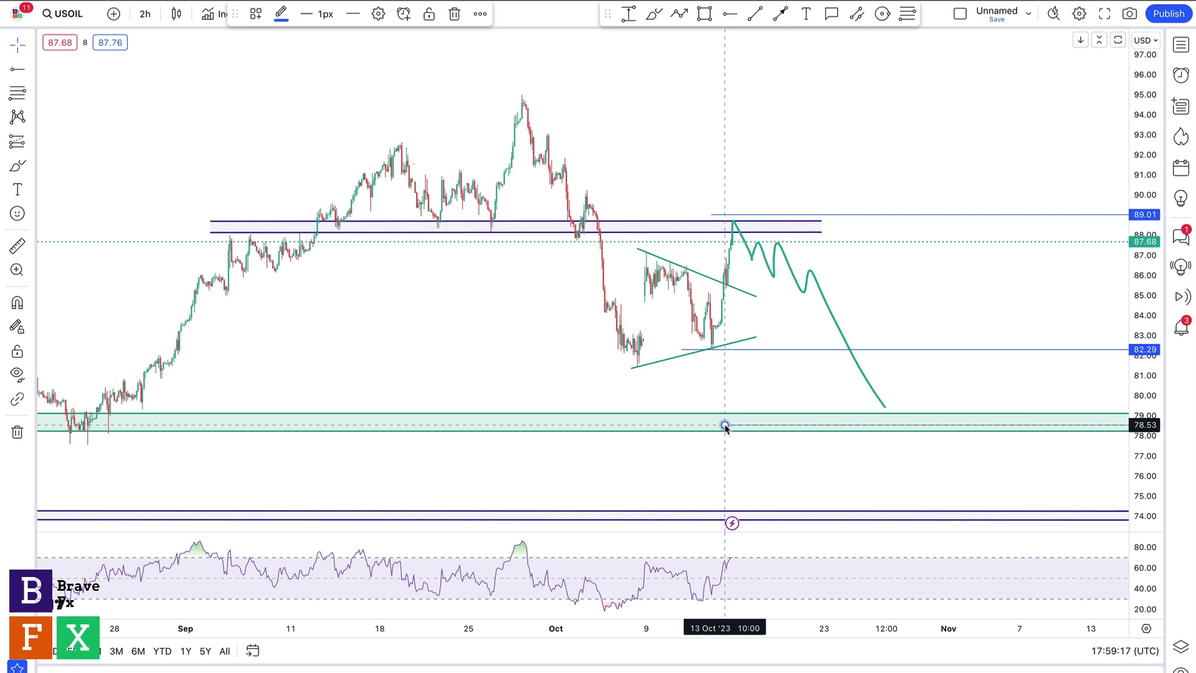
key("ctrl+z")
key("ctrl+z")
key("ctrl+z")
key("ctrl+z")
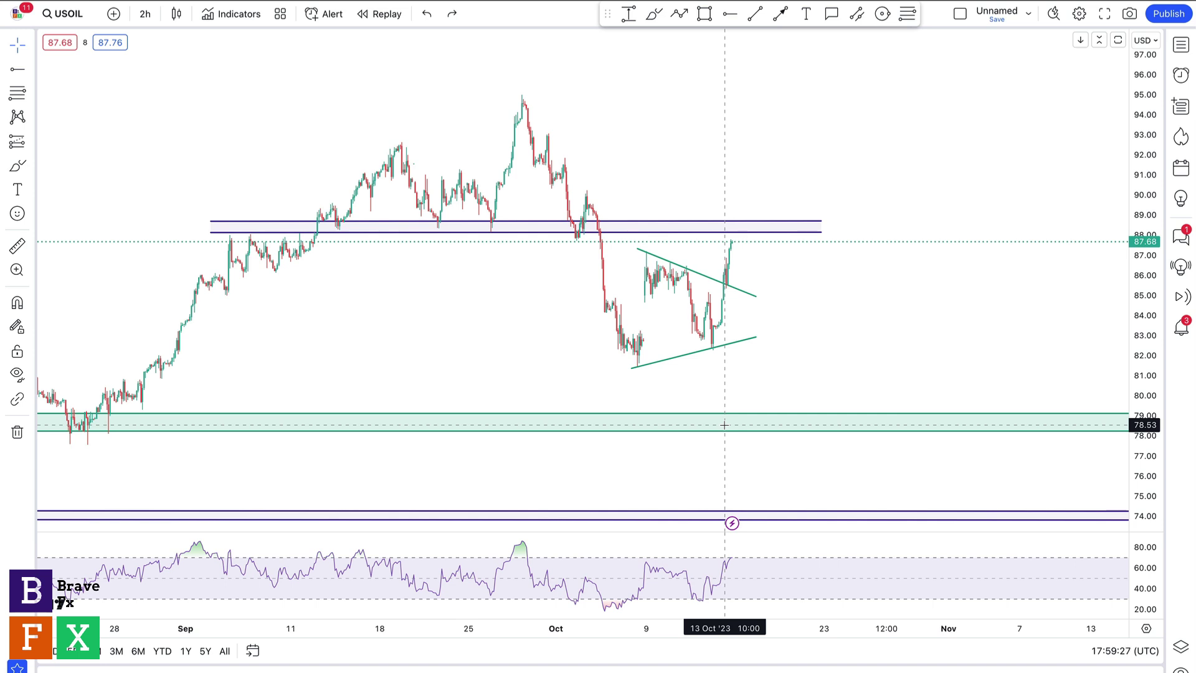
Brush a bullish path chopping along 88–89 then climbing to 94, with a ray at 88.91.
left_click(654, 14)
mouse_move(732, 246)
left_mouse_down()
mouse_move(730, 224)
mouse_move(739, 249)
mouse_move(750, 222)
mouse_move(758, 243)
mouse_move(766, 224)
mouse_move(774, 233)
mouse_move(782, 112)
left_mouse_up()
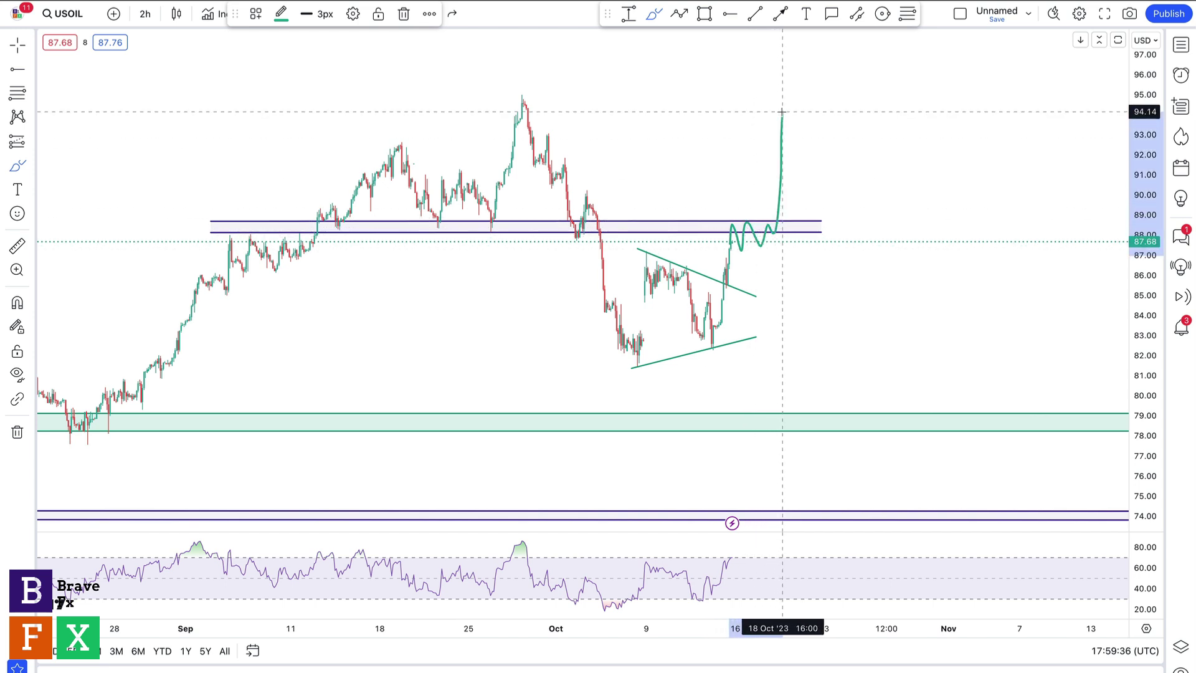
left_click(730, 14)
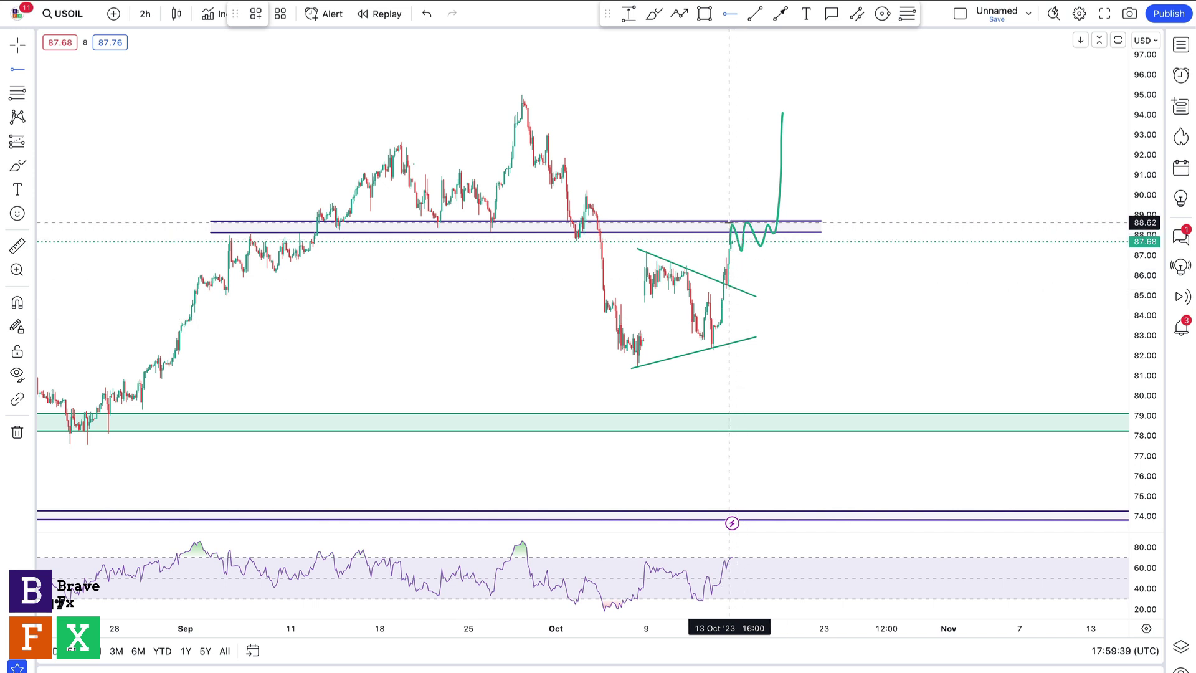
left_click(730, 217)
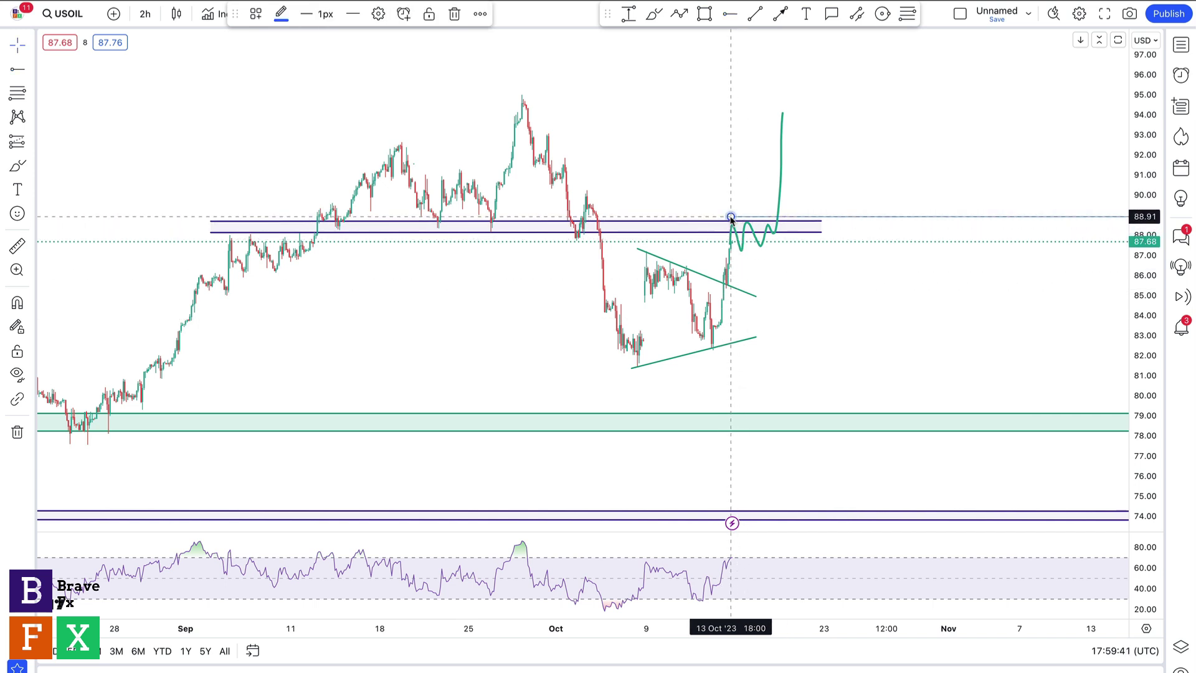
Add horizontal rays at the September high 94.90 and at 87.18.
left_click(730, 14)
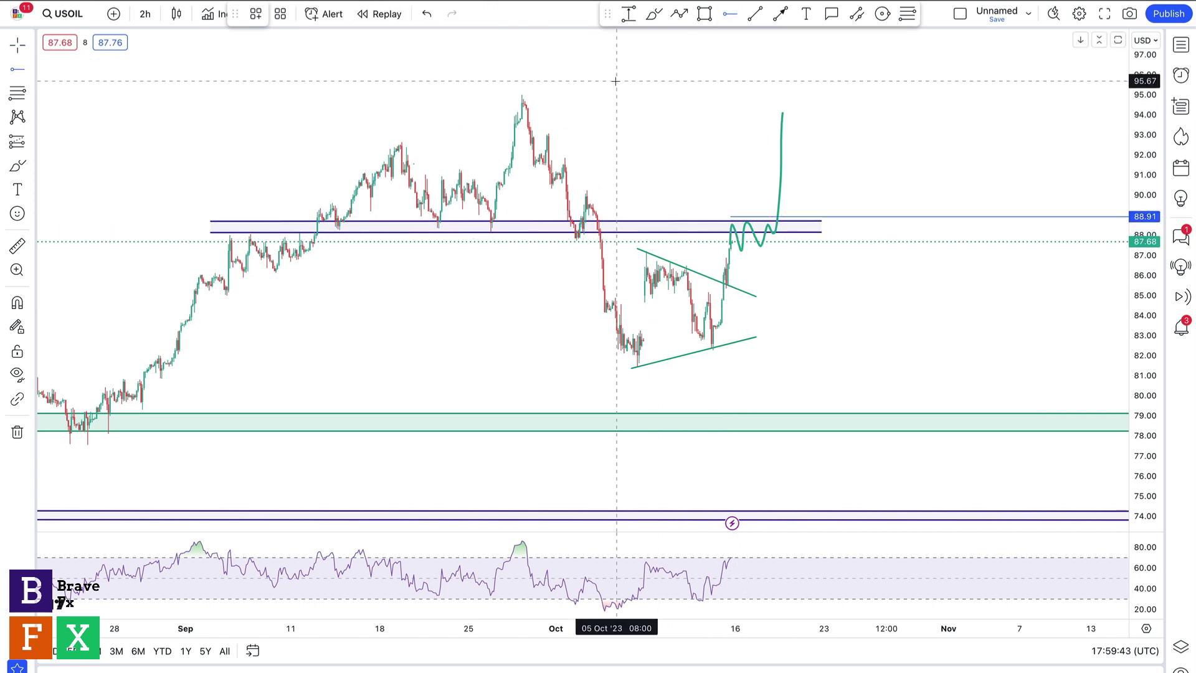
left_click(508, 96)
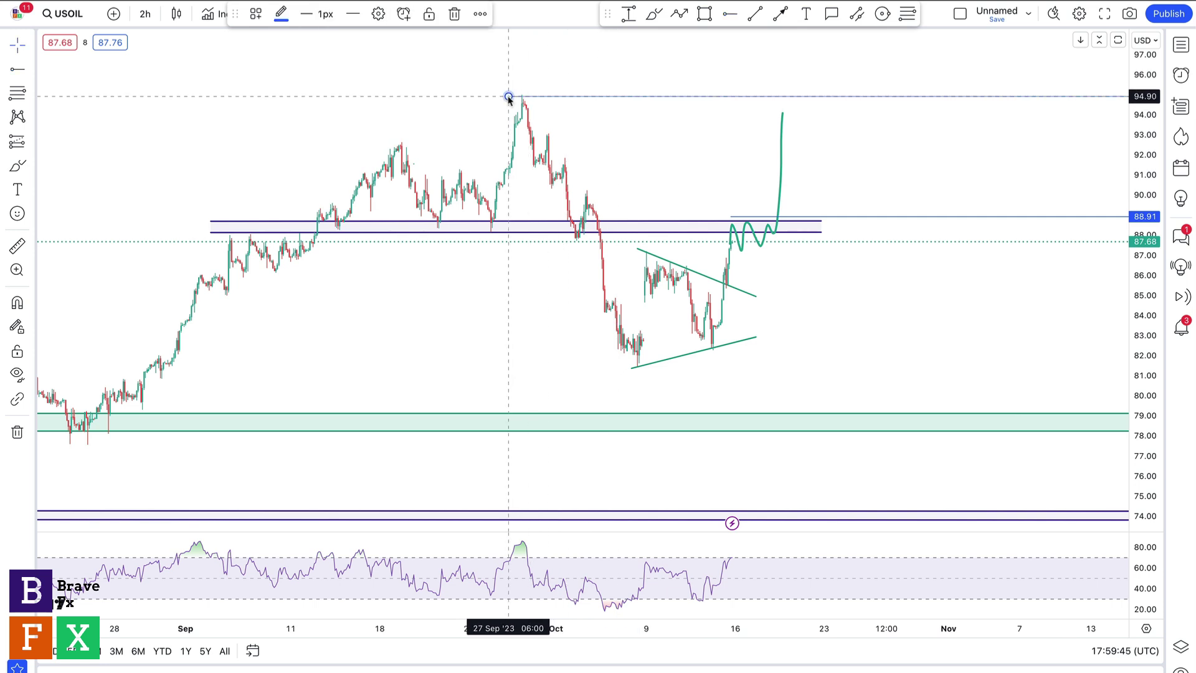
left_click(730, 13)
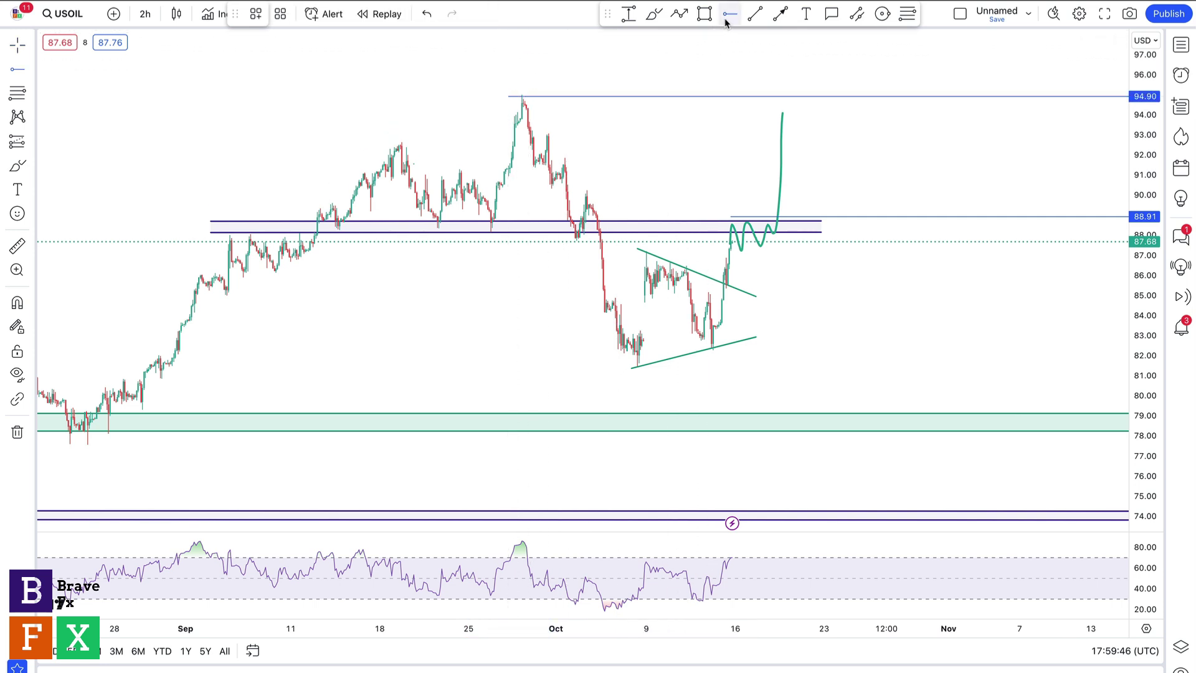
left_click(757, 252)
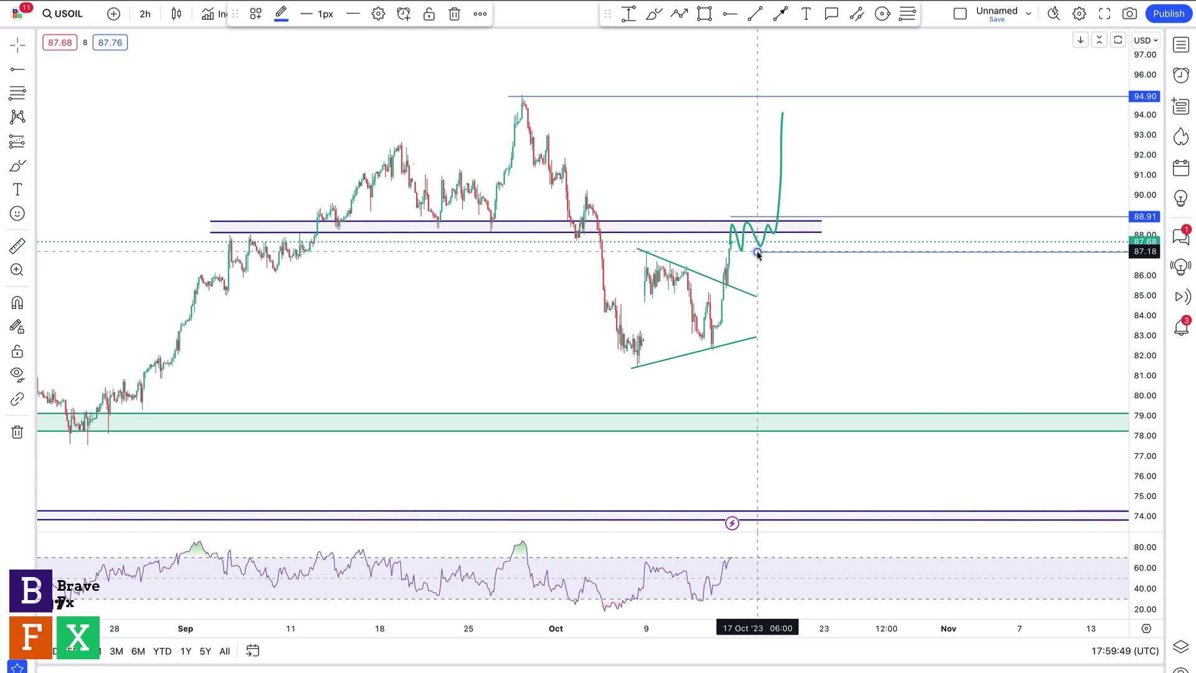